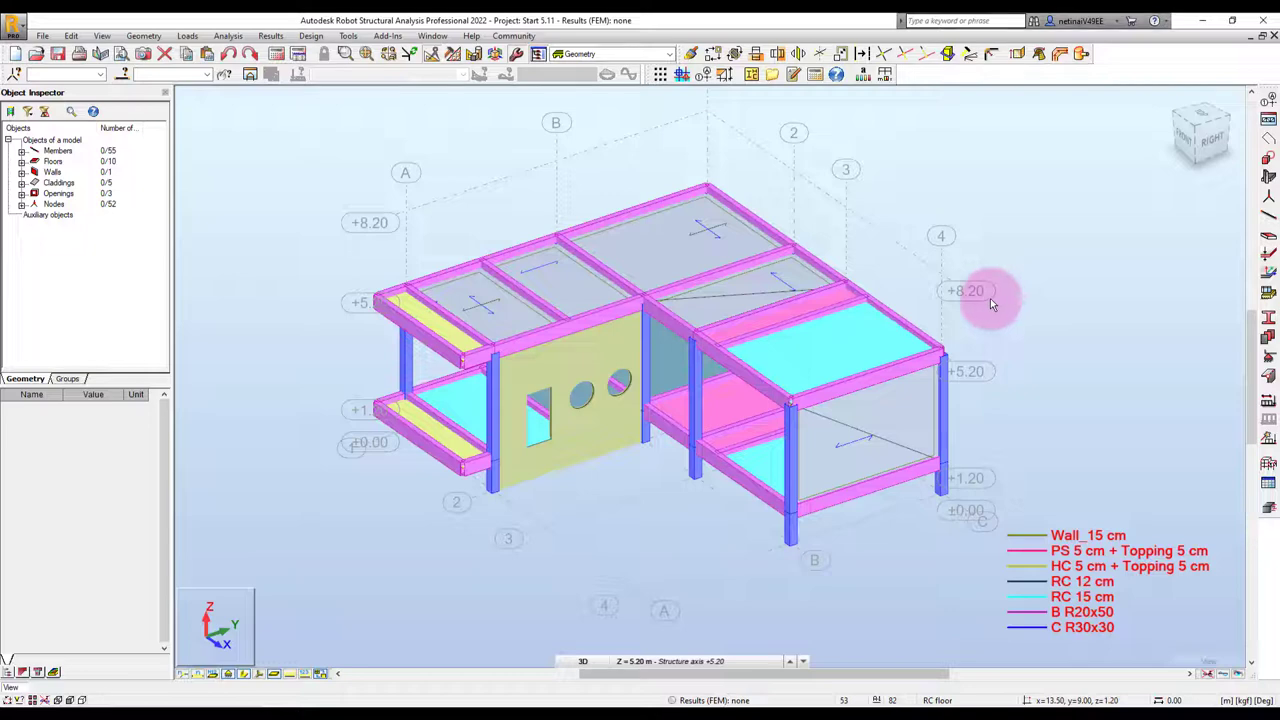
# Select and delete the side cladding and the upper cyan slab Floor_66 in the front-left bay
pyautogui.moveTo(991, 305)
pyautogui.mouseDown(button='middle')
pyautogui.moveTo(1022, 366)
pyautogui.moveTo(1007, 392)
pyautogui.moveTo(1020, 383)
pyautogui.mouseUp(button='middle')
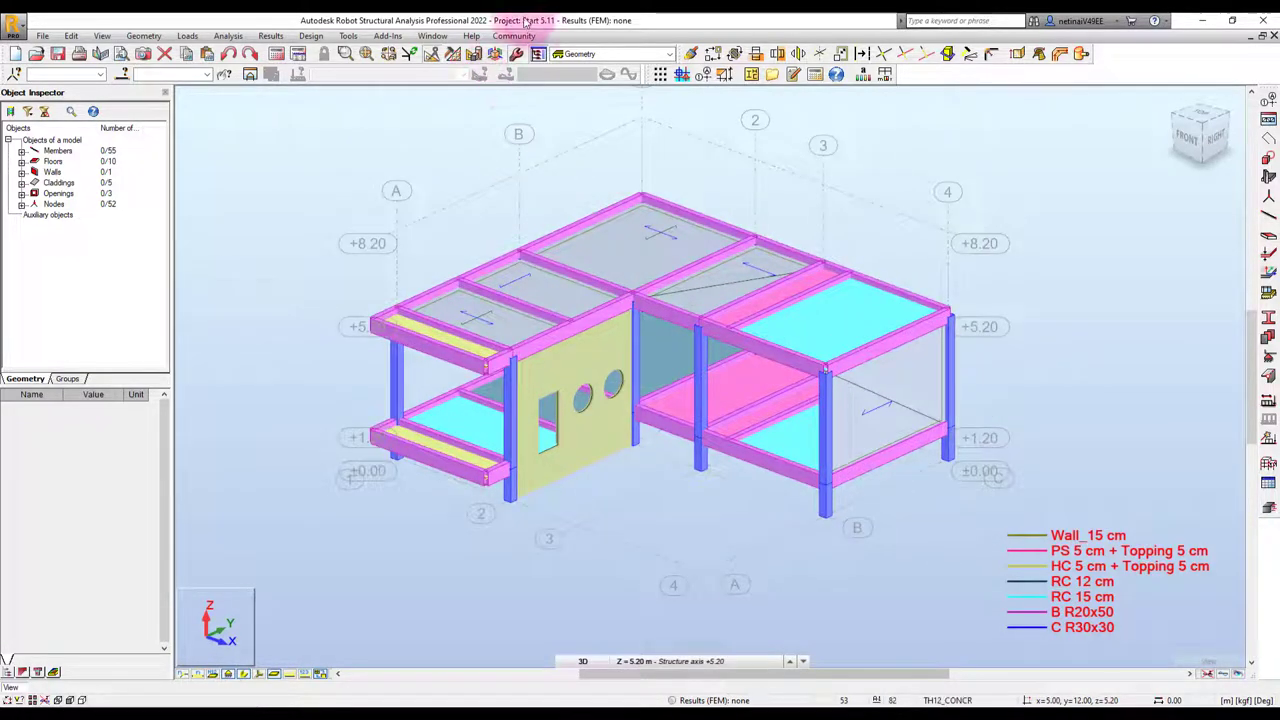
pyautogui.moveTo(966, 288)
pyautogui.keyDown('shift'); pyautogui.mouseDown(button='middle')
pyautogui.moveTo(975, 313)
pyautogui.moveTo(686, 484)
pyautogui.moveTo(748, 486)
pyautogui.moveTo(737, 506)
pyautogui.moveTo(837, 506)
pyautogui.moveTo(537, 517)
pyautogui.mouseUp(button='middle'); pyautogui.keyUp('shift')
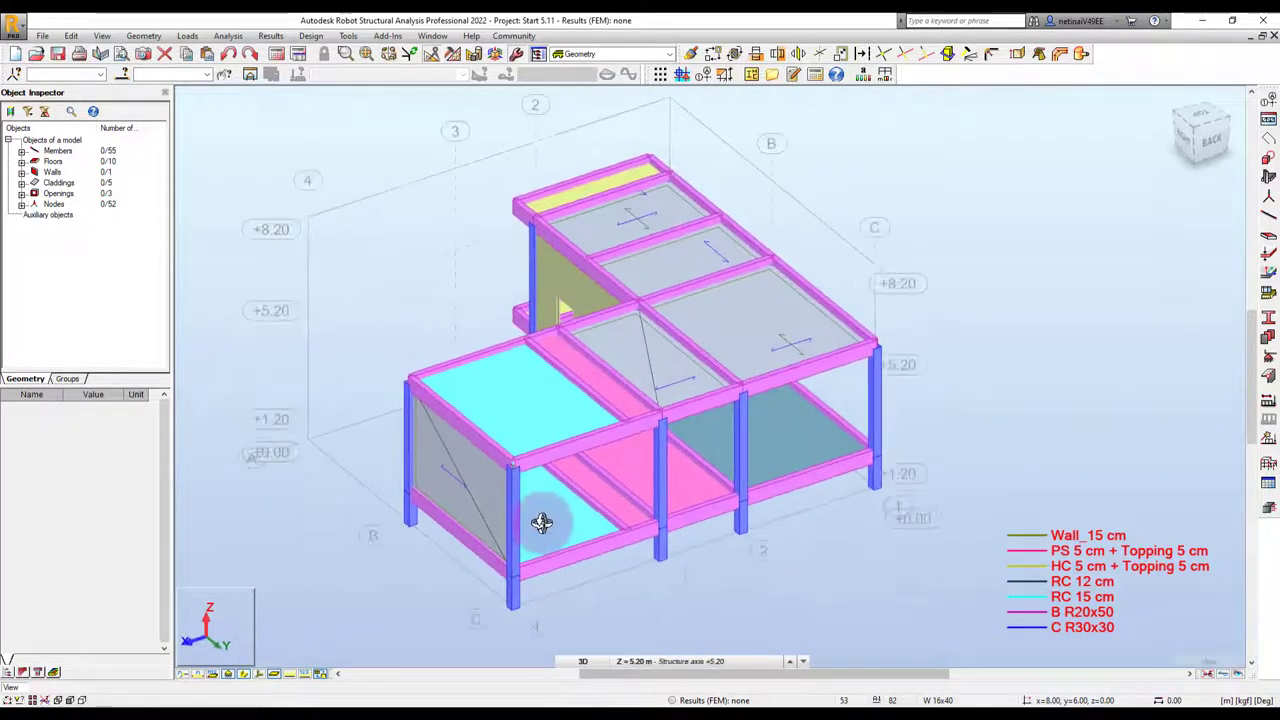
pyautogui.moveTo(680, 577)
pyautogui.keyDown('shift'); pyautogui.mouseDown(button='middle')
pyautogui.moveTo(770, 545)
pyautogui.moveTo(746, 534)
pyautogui.moveTo(757, 543)
pyautogui.moveTo(756, 488)
pyautogui.mouseUp(button='middle'); pyautogui.keyUp('shift')
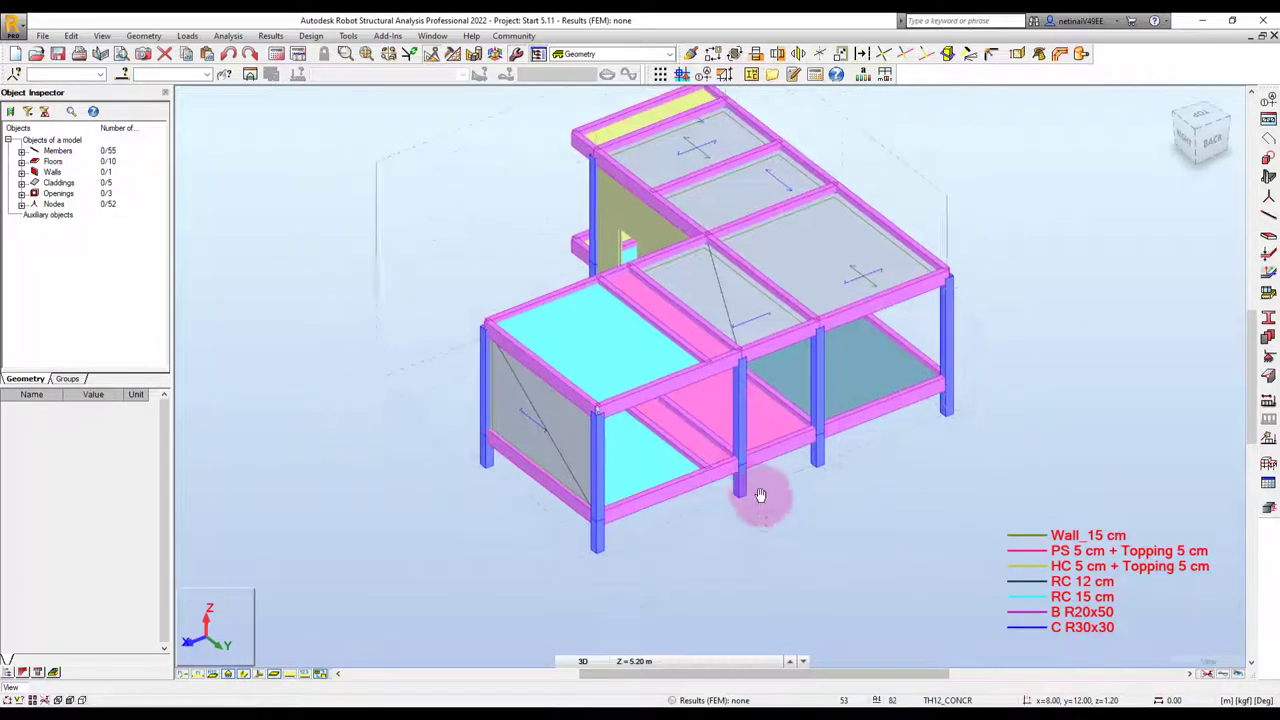
pyautogui.click(615, 338)
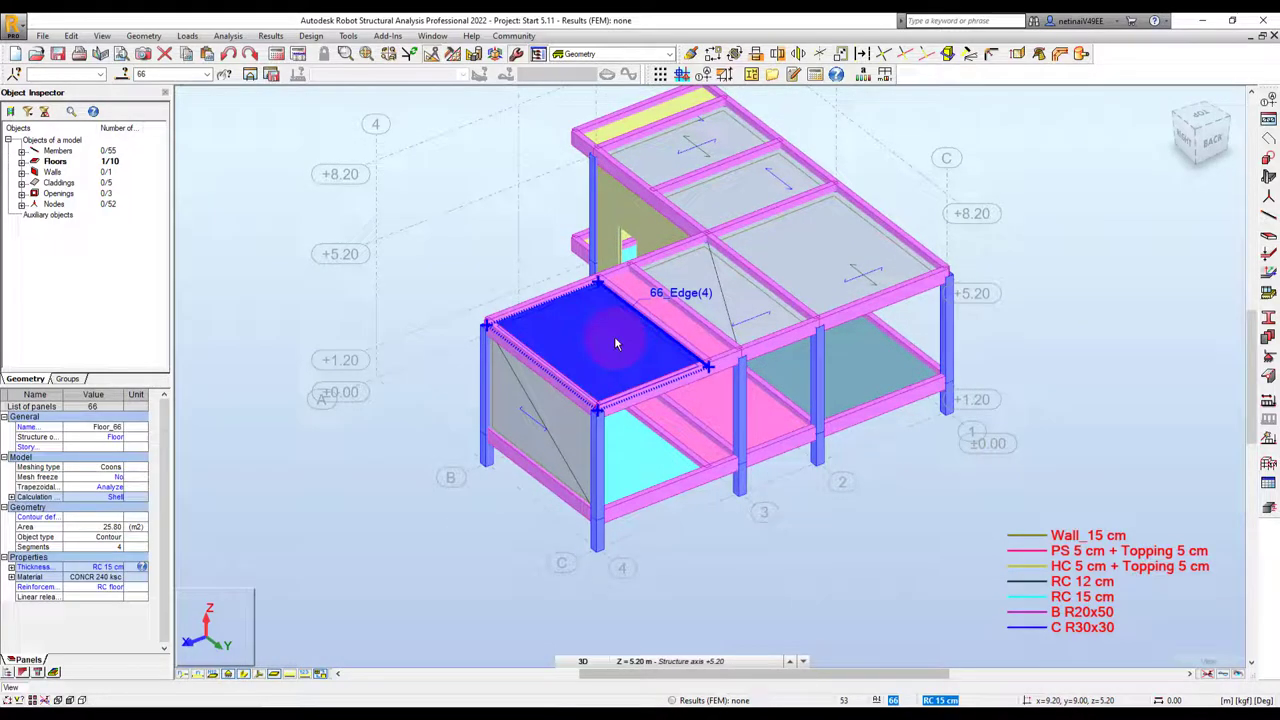
pyautogui.moveTo(857, 511)
pyautogui.keyDown('shift'); pyautogui.mouseDown(button='middle')
pyautogui.moveTo(843, 523)
pyautogui.moveTo(963, 500)
pyautogui.moveTo(814, 523)
pyautogui.mouseUp(button='middle'); pyautogui.keyUp('shift')
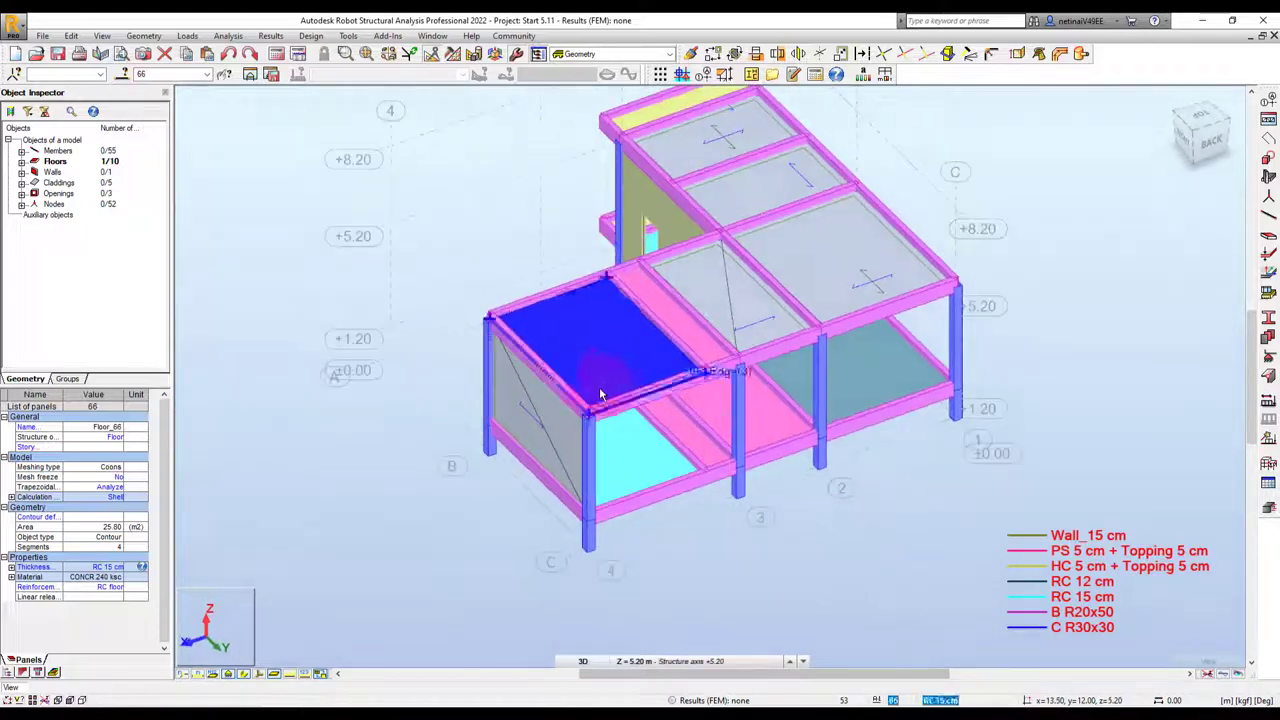
pyautogui.click(550, 420)
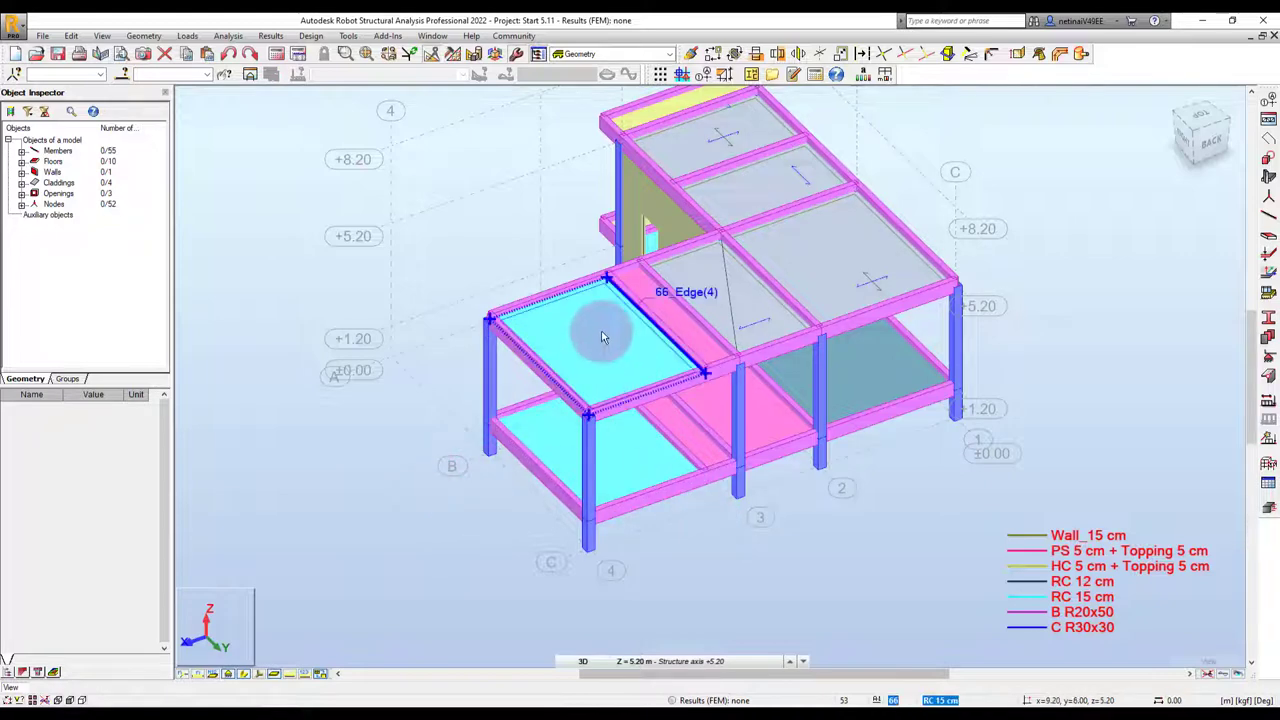
pyautogui.click(615, 357)
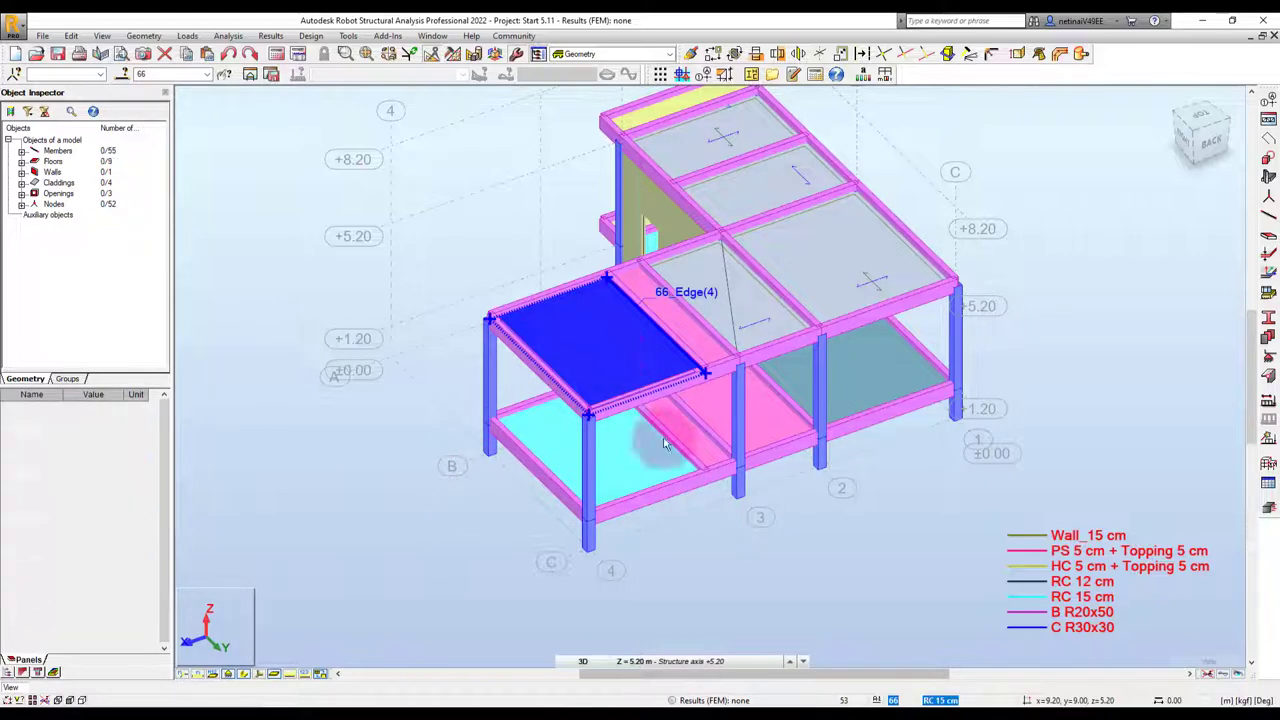
pyautogui.press('Delete')
pyautogui.moveTo(750, 563)
pyautogui.keyDown('shift'); pyautogui.mouseDown(button='middle')
pyautogui.moveTo(820, 551)
pyautogui.moveTo(790, 555)
pyautogui.mouseUp(button='middle'); pyautogui.keyUp('shift')
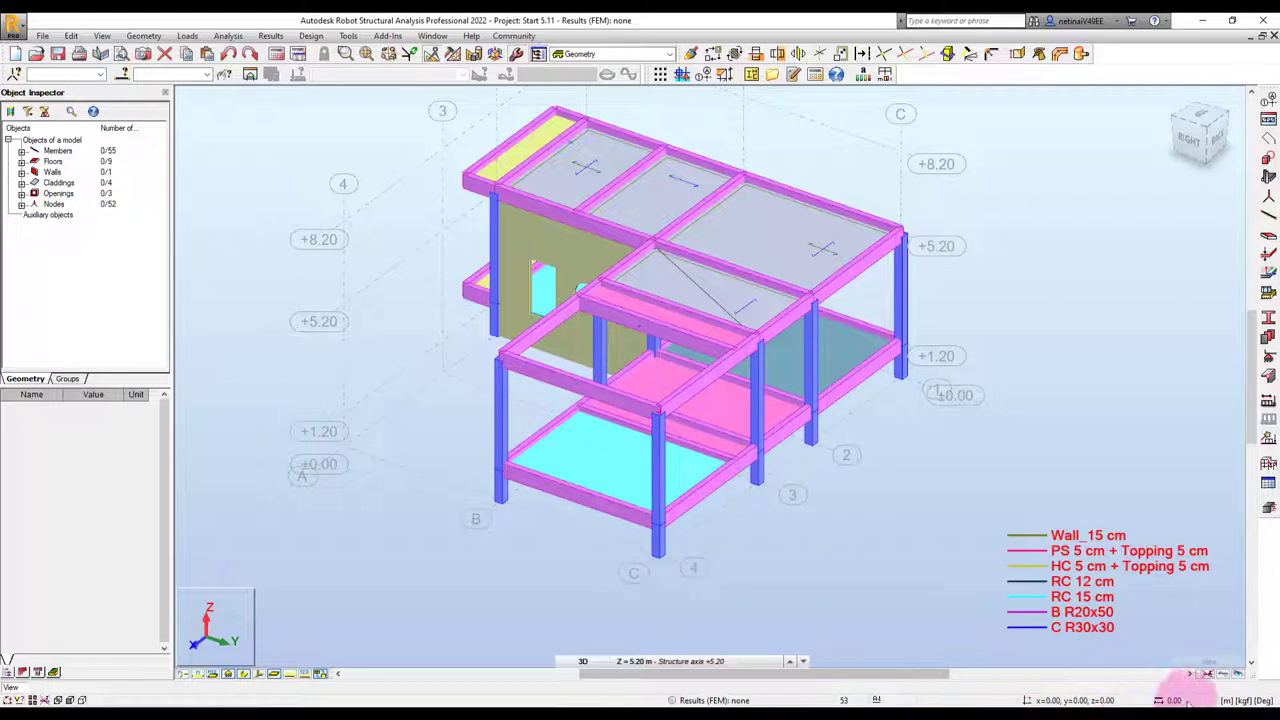
# Draw bar 82 as a B R20x50 RC beam from 13.50, 9.00, 5.20 across the emptied upper bay
pyautogui.scroll(2, 590, 360)
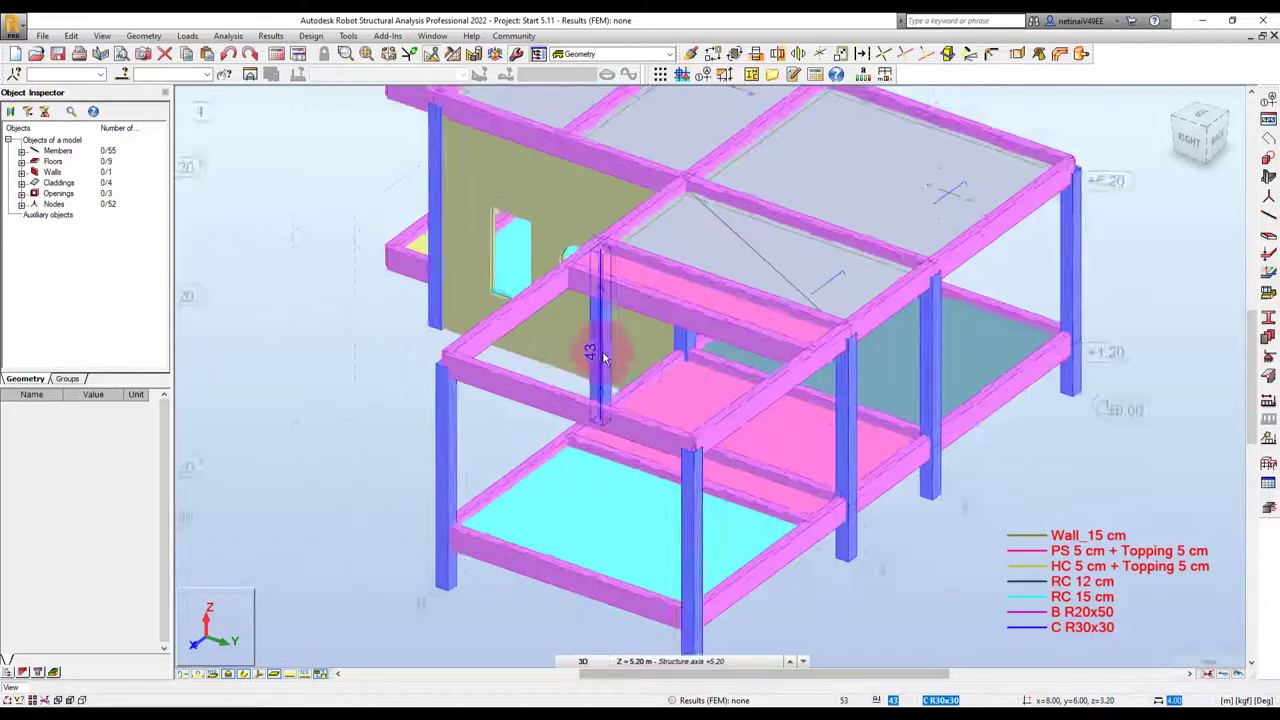
pyautogui.scroll(2, 525, 358)
pyautogui.scroll(-3, 525, 358)
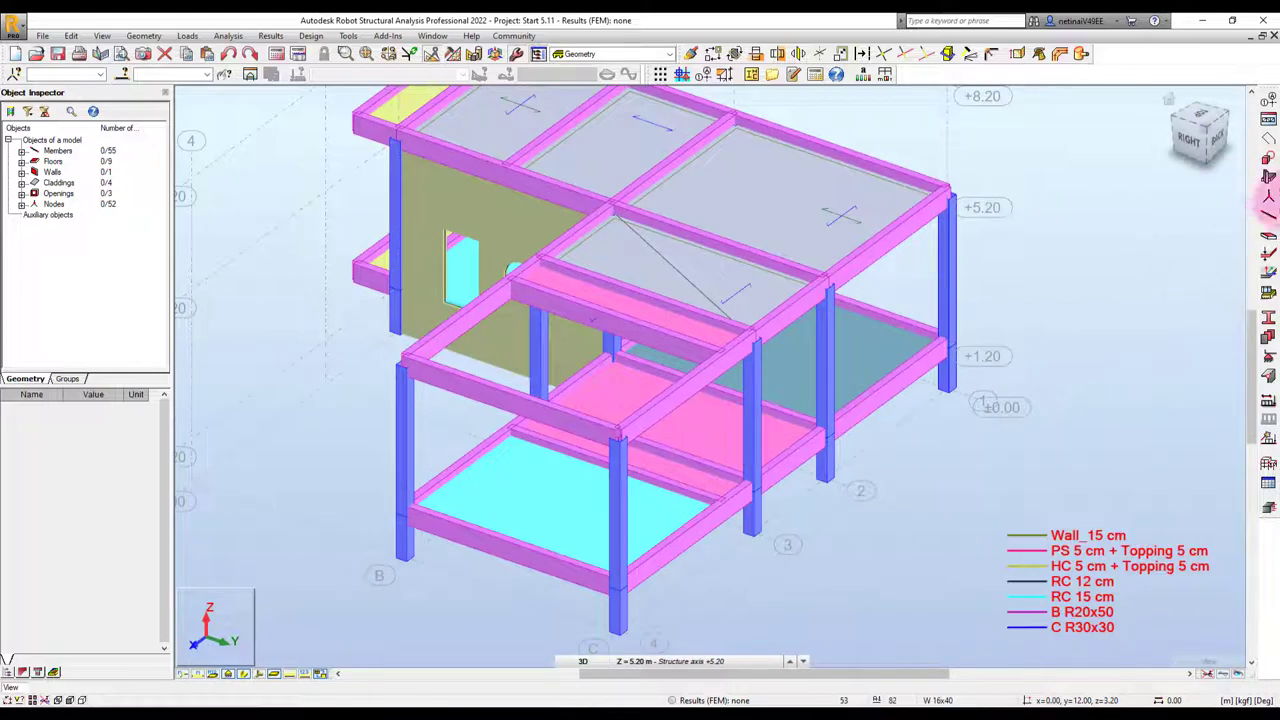
pyautogui.click(1268, 215)
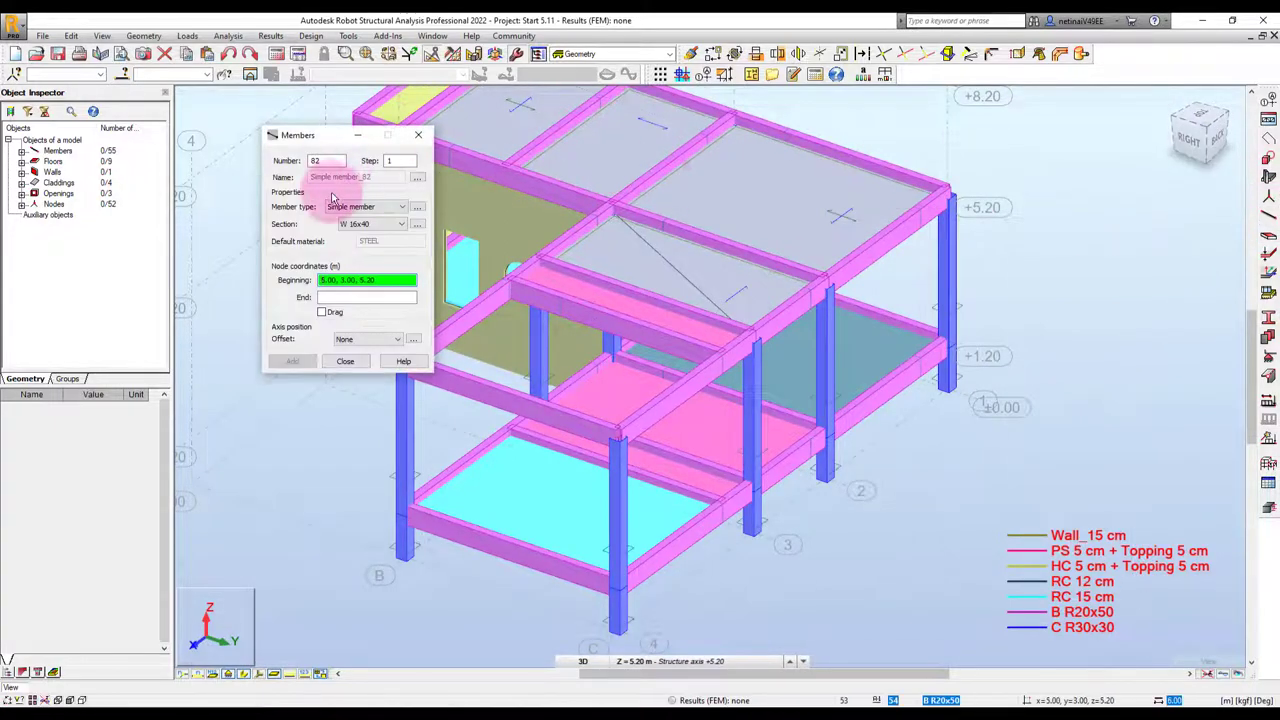
pyautogui.click(341, 207)
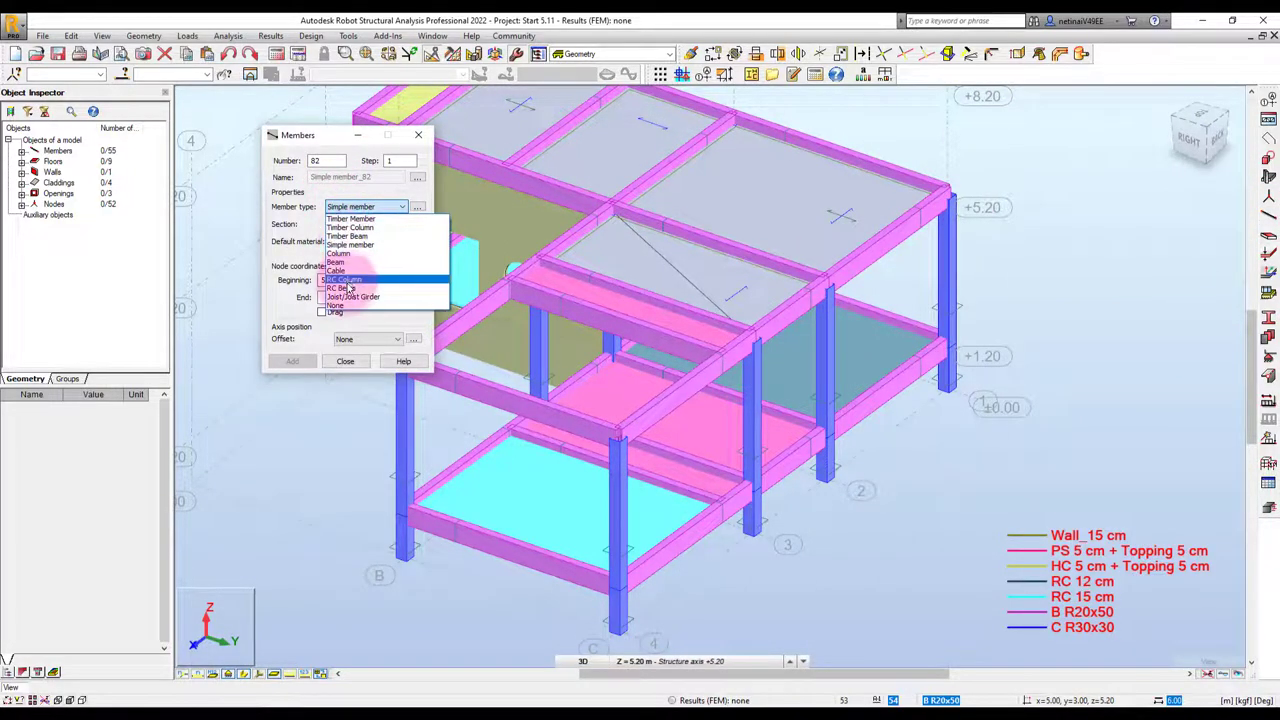
pyautogui.click(348, 278)
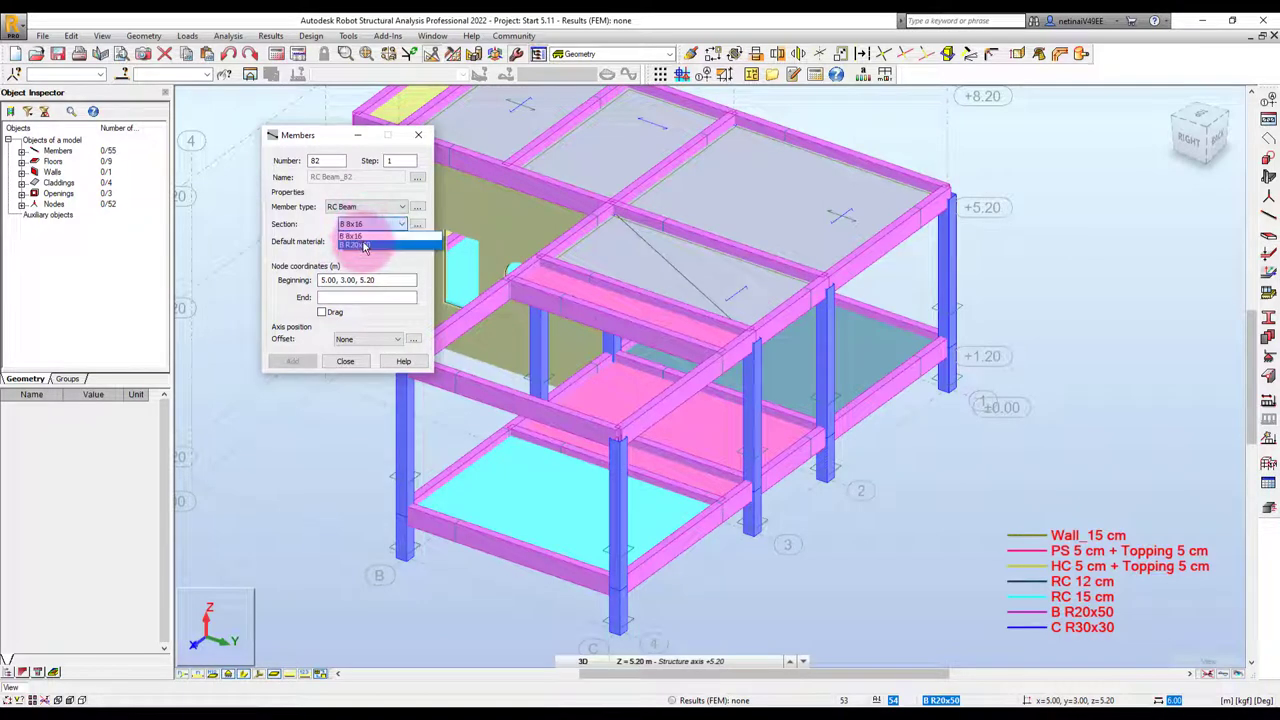
pyautogui.click(364, 246)
pyautogui.click(520, 385)
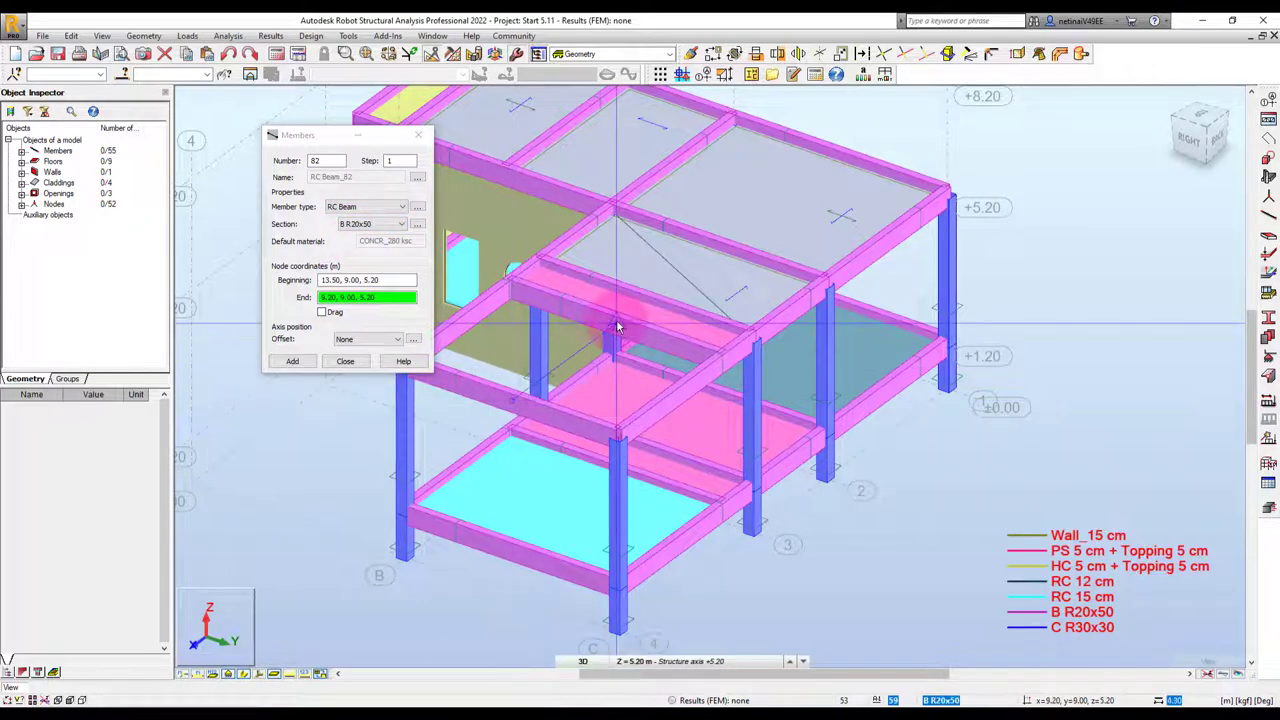
pyautogui.click(418, 134)
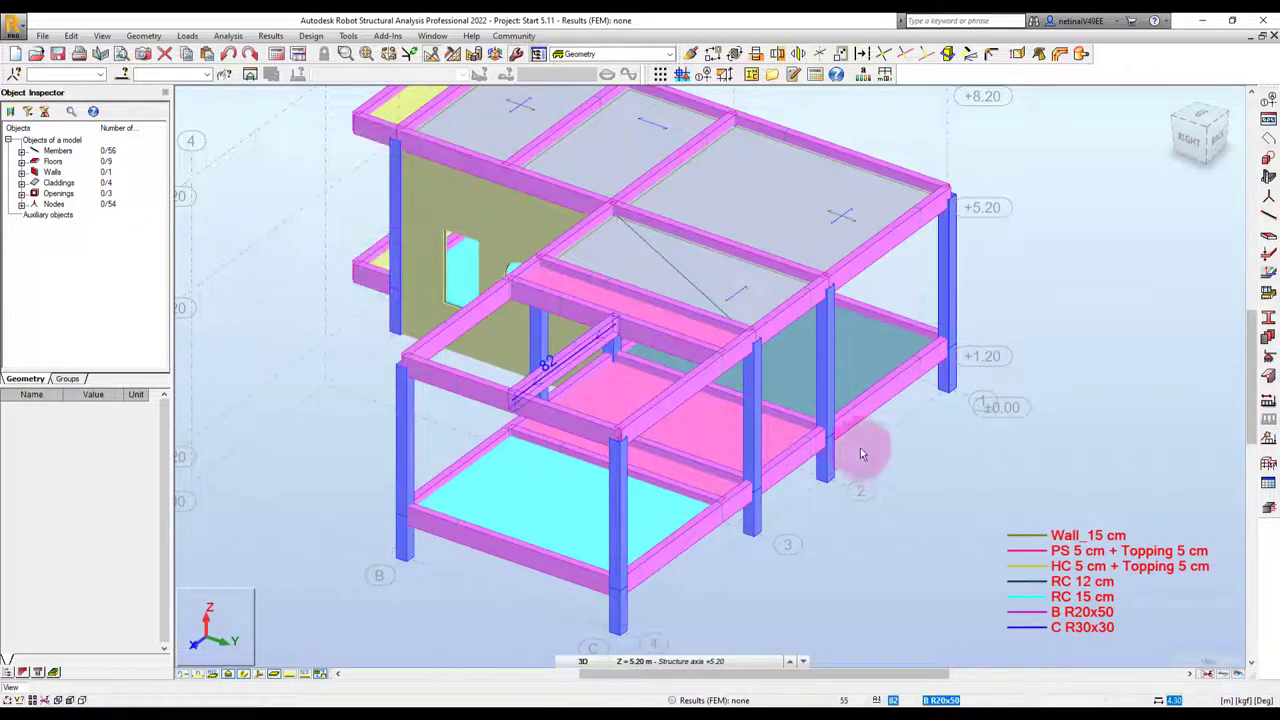
pyautogui.scroll(3, 489, 404)
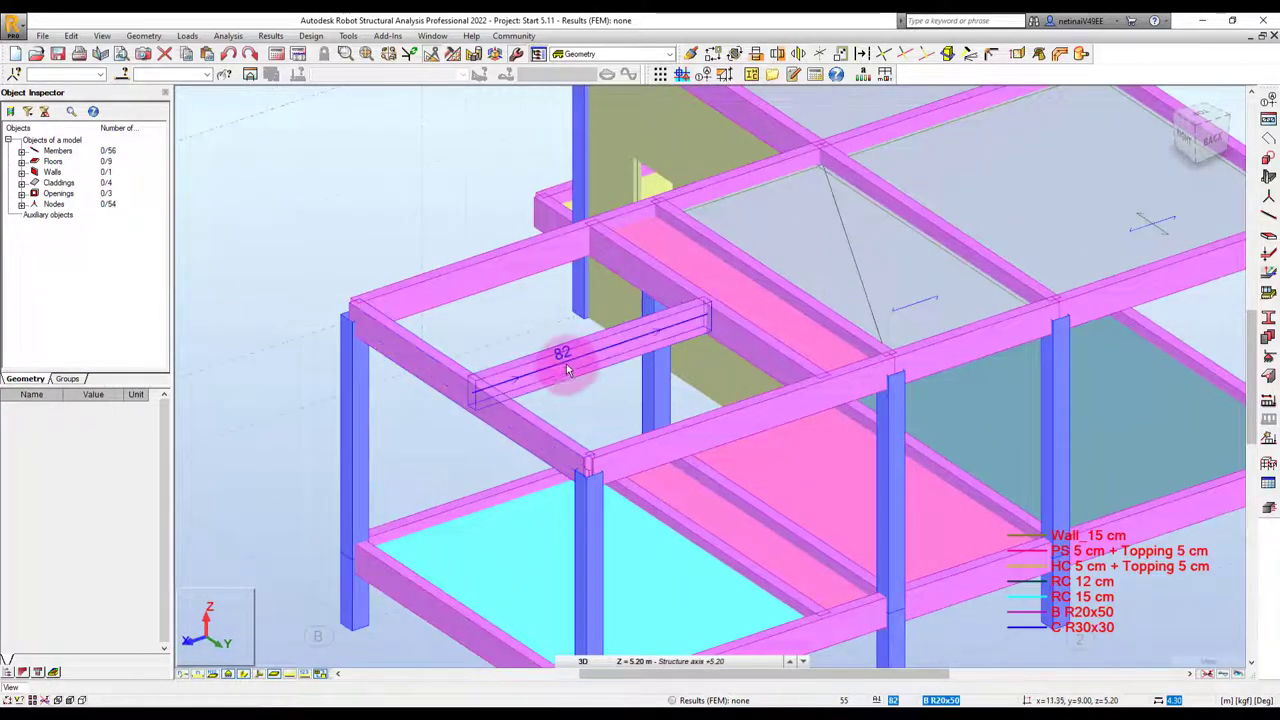
pyautogui.scroll(-5, 590, 425)
pyautogui.scroll(-1, 760, 550)
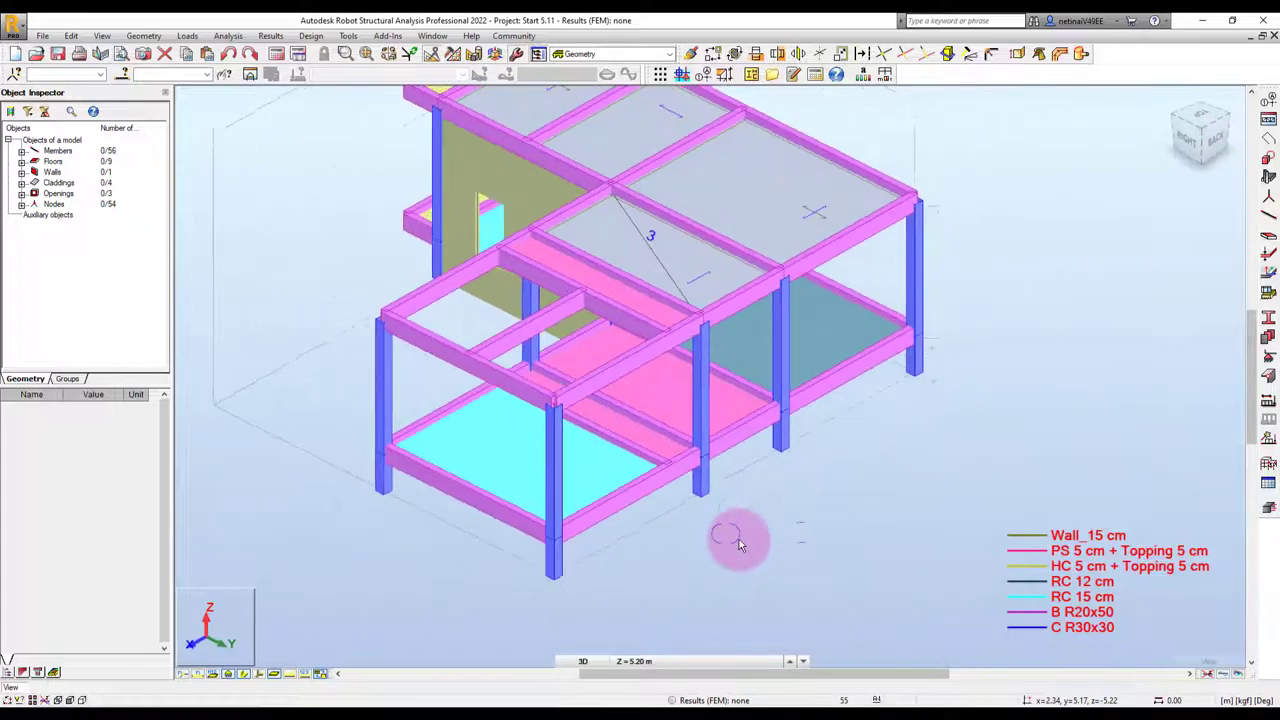
pyautogui.moveTo(727, 537)
pyautogui.keyDown('shift'); pyautogui.mouseDown(button='middle')
pyautogui.moveTo(771, 537)
pyautogui.moveTo(741, 550)
pyautogui.mouseUp(button='middle'); pyautogui.keyUp('shift')
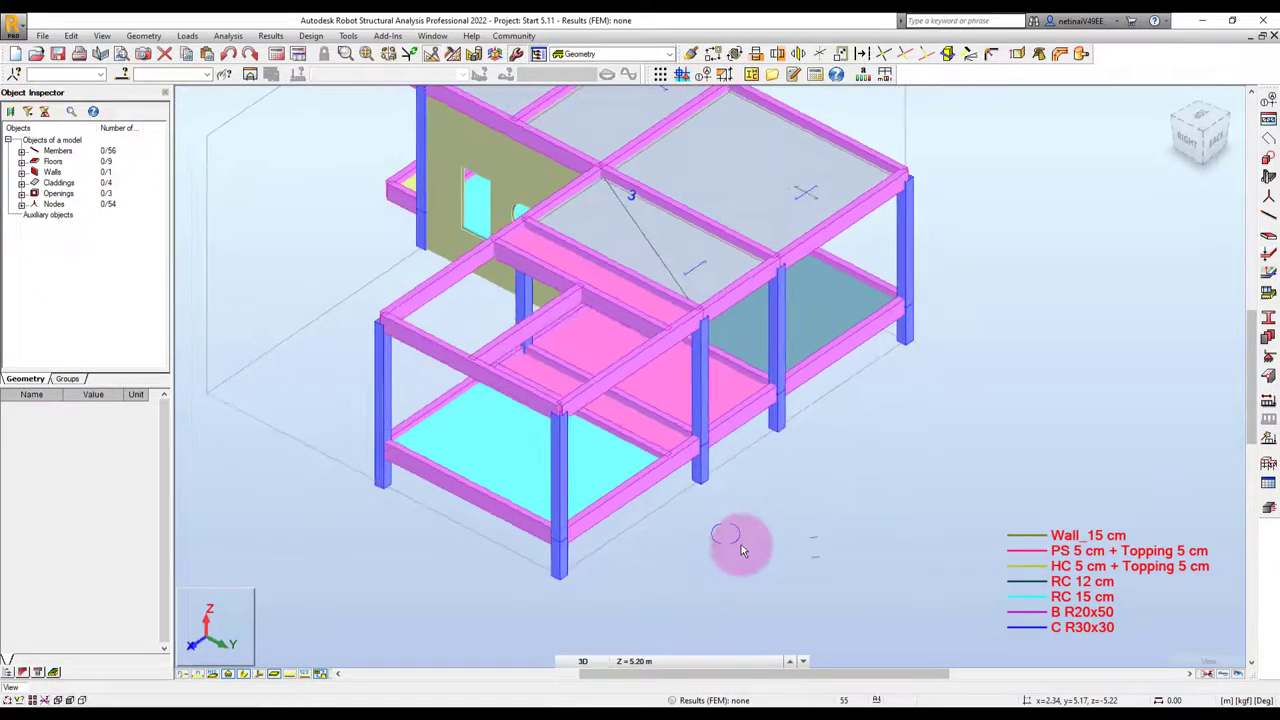
# Draw another B R20x50 RC beam starting at 13.50, 9.00, 1.20 over the lower cyan slab
pyautogui.click(1266, 214)
pyautogui.click(455, 497)
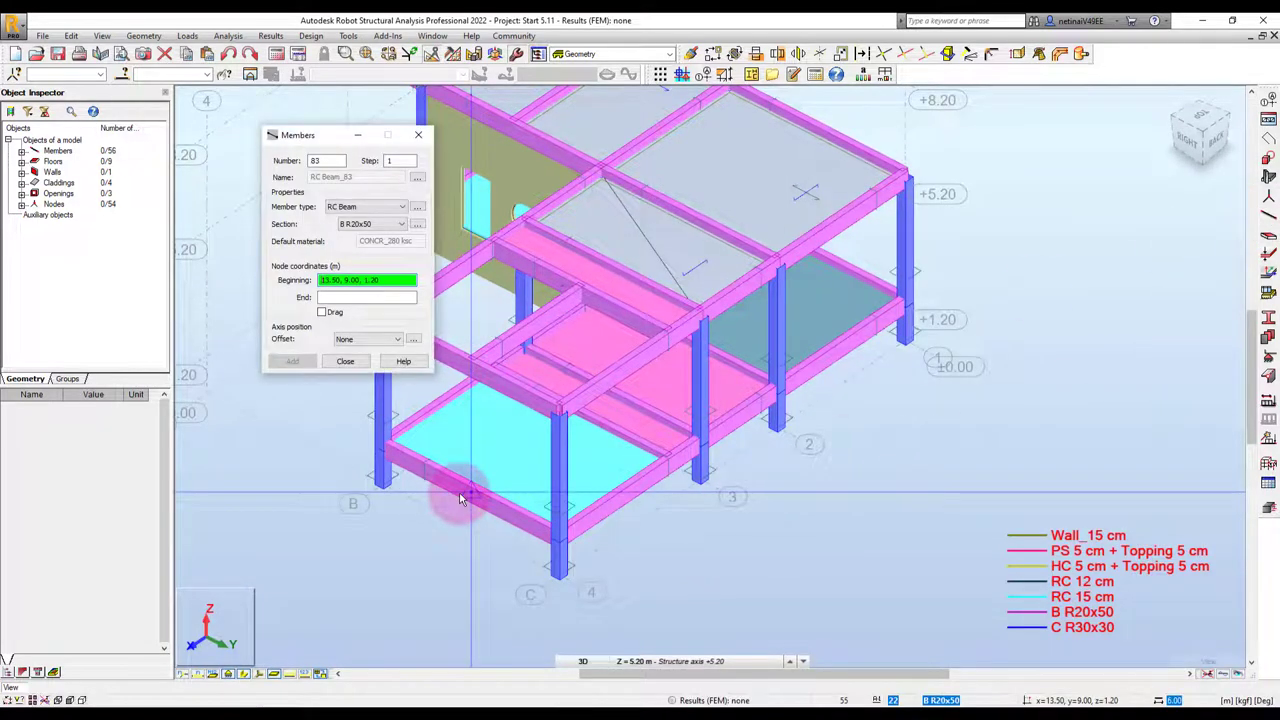
pyautogui.click(589, 441)
pyautogui.click(420, 140)
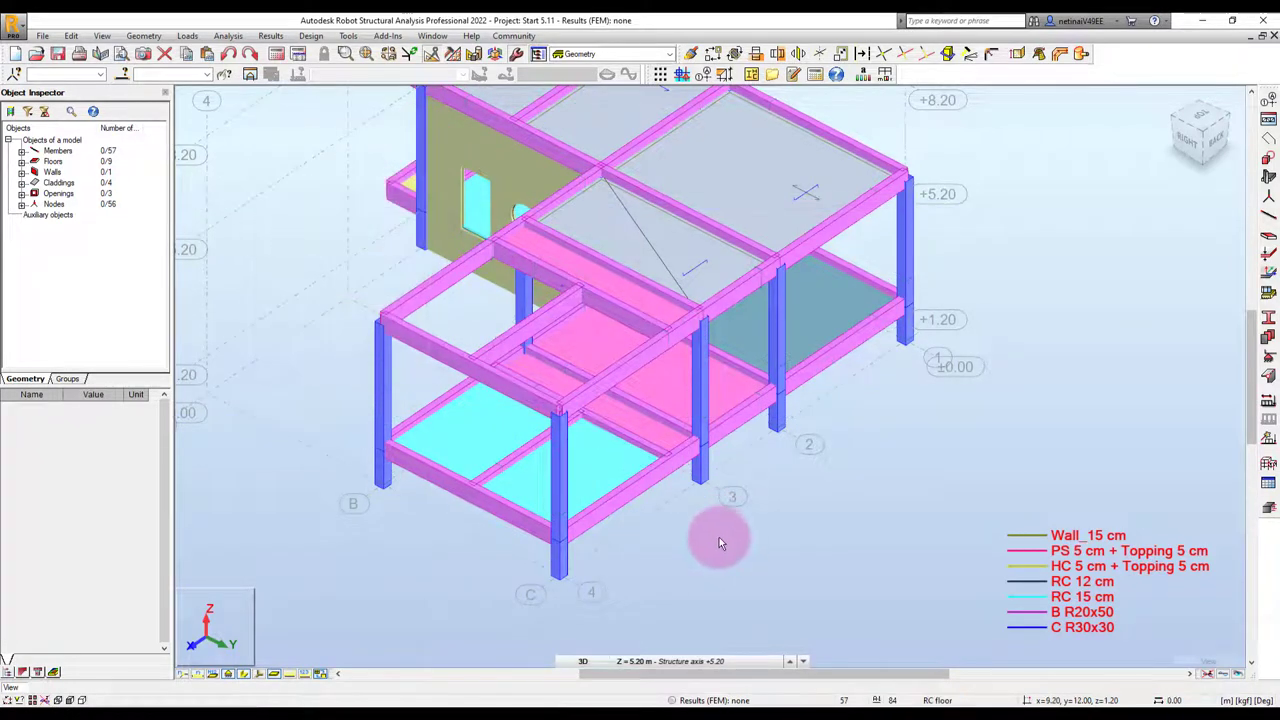
pyautogui.scroll(2, 605, 521)
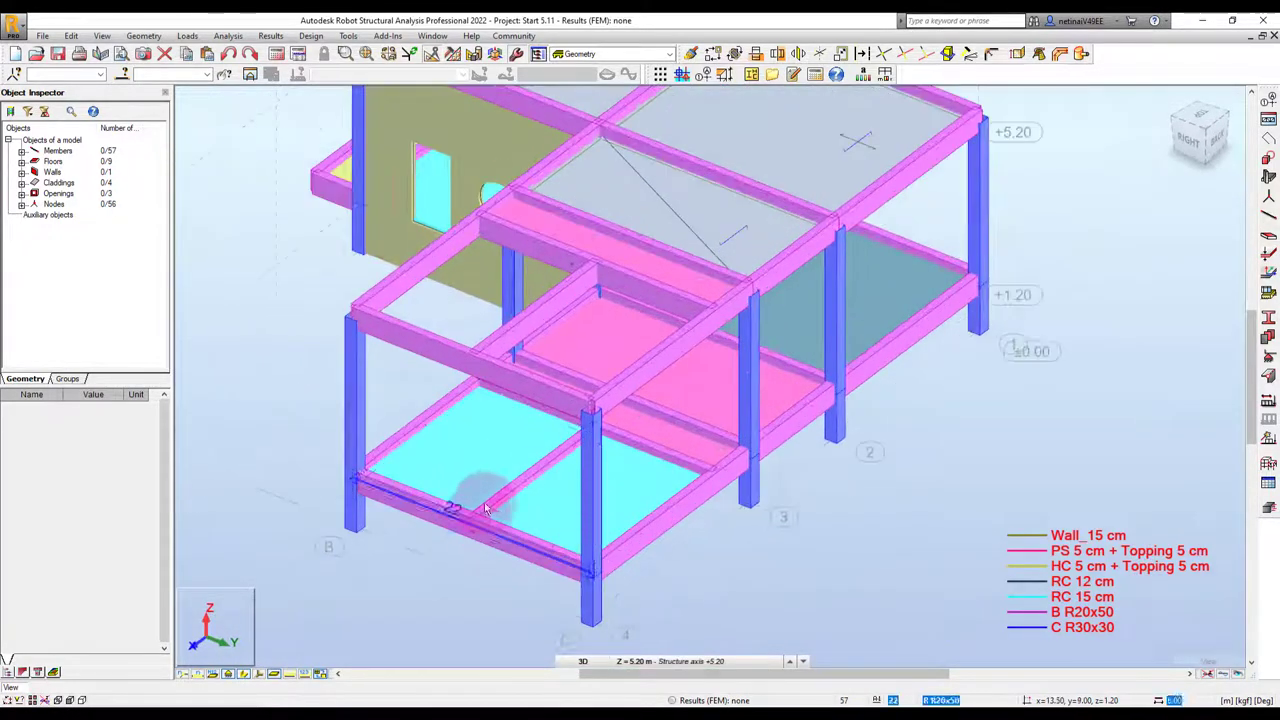
pyautogui.keyDown('shift'); pyautogui.moveTo(774, 458); pyautogui.dragTo(739, 515, button='middle'); pyautogui.keyUp('shift')
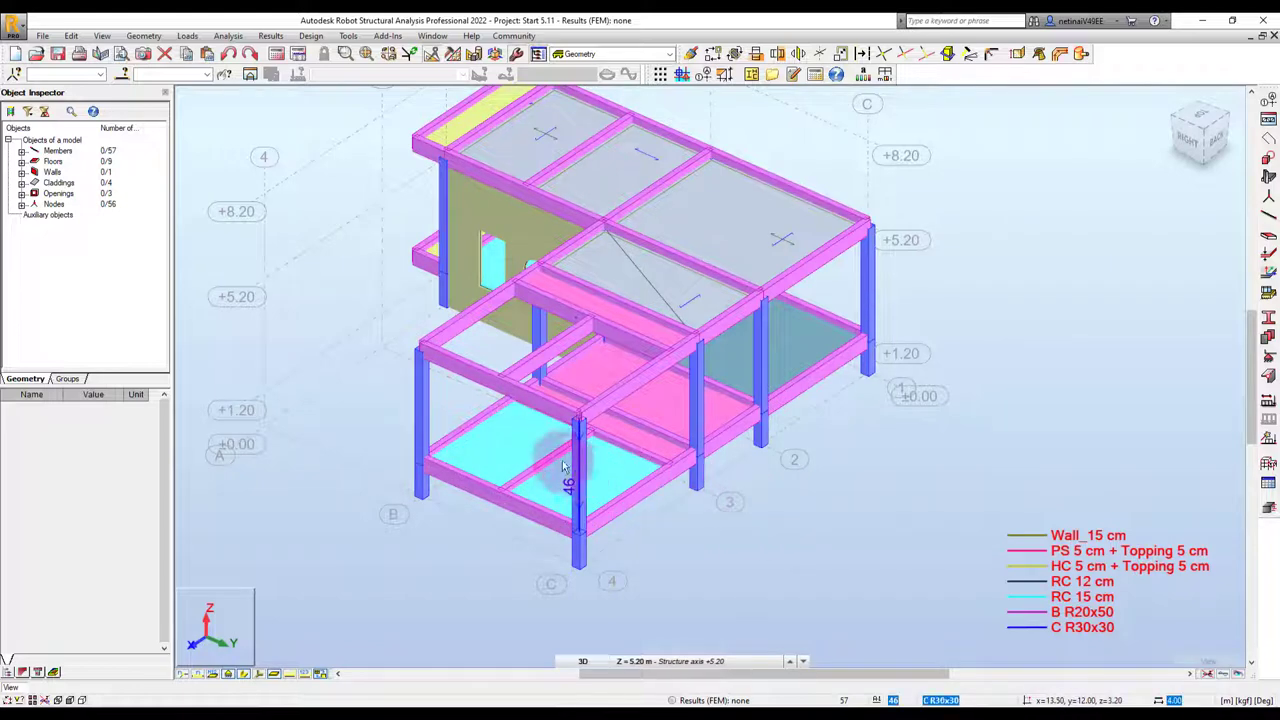
# Translate-copy bottom front beam 22 to create the parallel 6.00 m beam 84
pyautogui.click(519, 503)
pyautogui.click(387, 411)
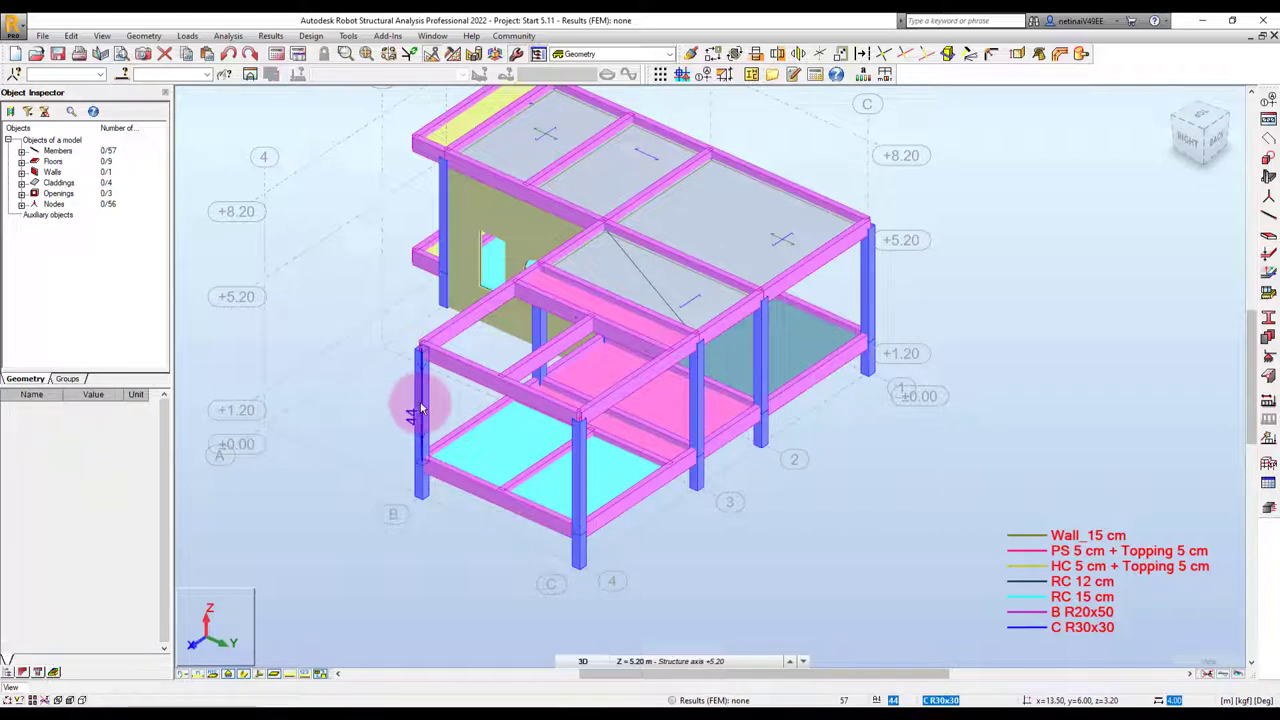
pyautogui.click(515, 500)
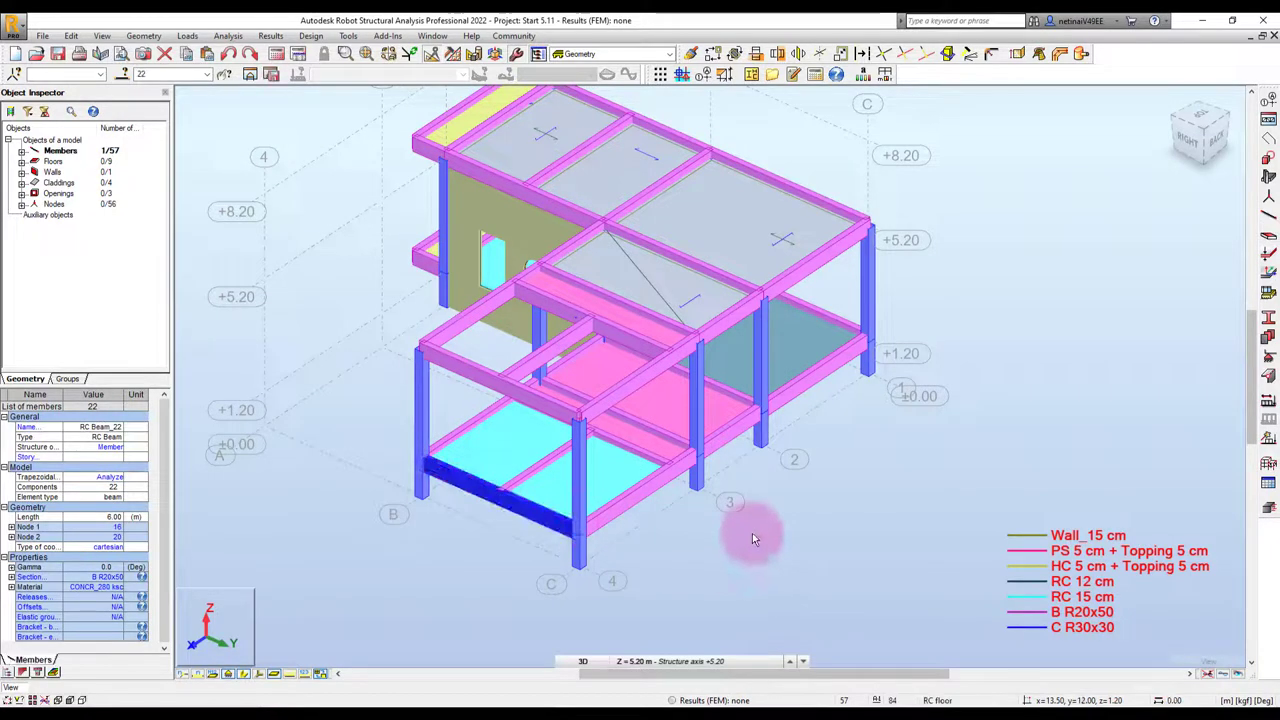
pyautogui.hotkey('ctrl', 'alt', 't')
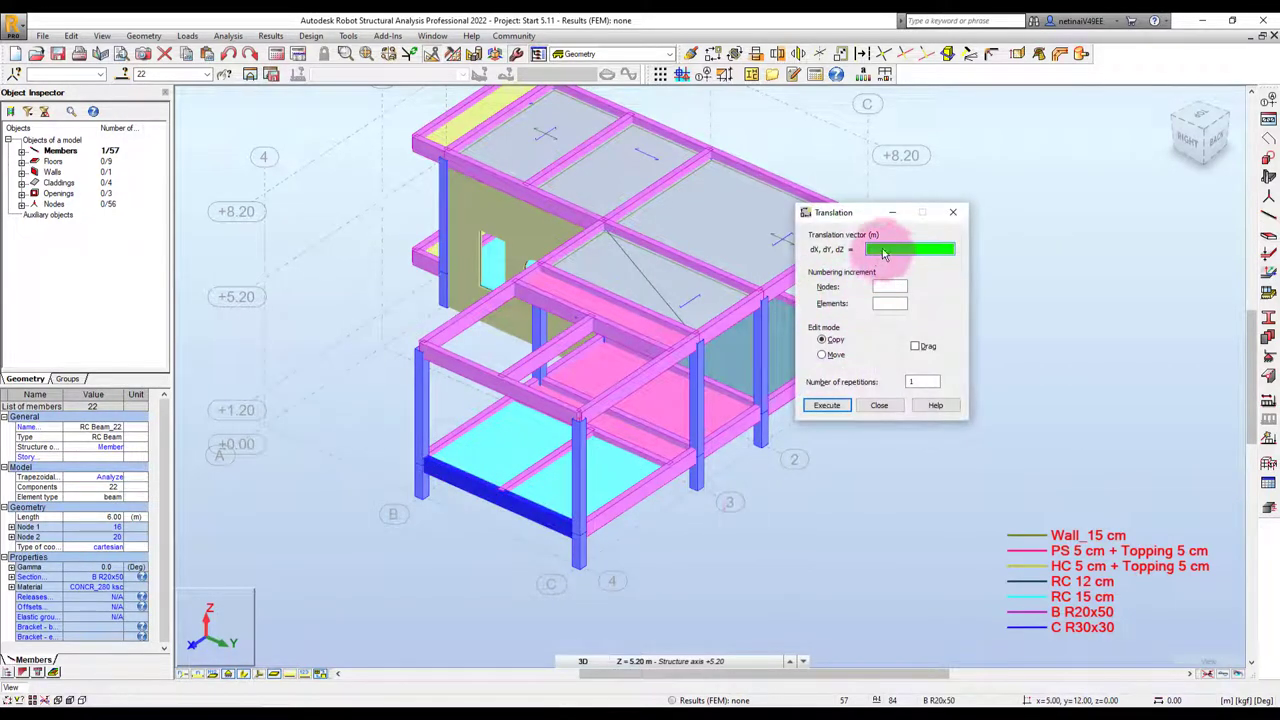
pyautogui.press('Return')
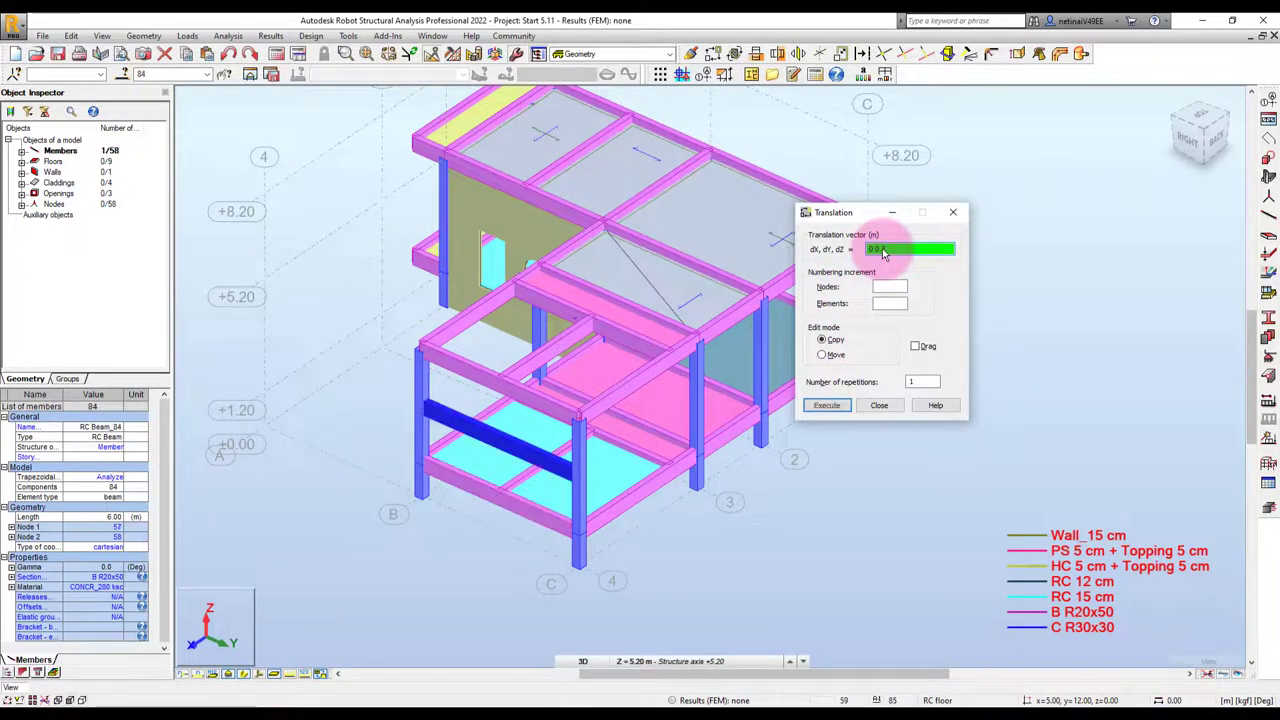
pyautogui.click(953, 212)
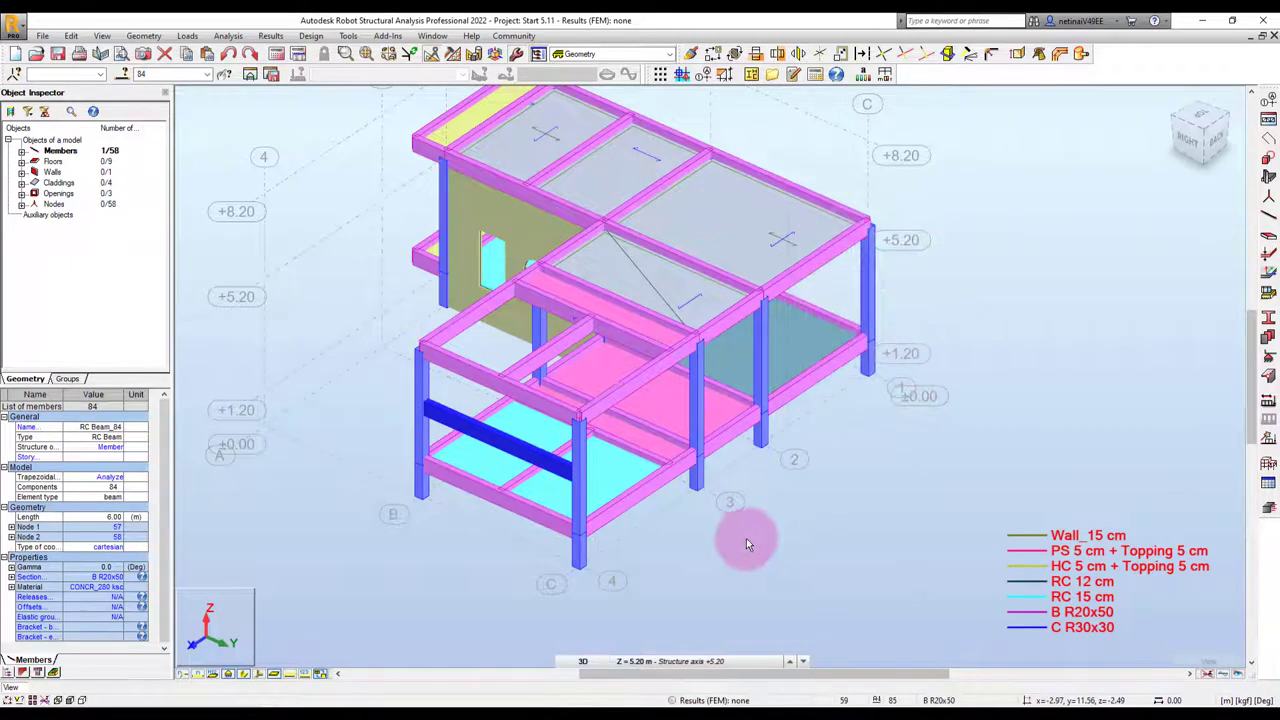
pyautogui.click(746, 544)
pyautogui.scroll(2, 720, 540)
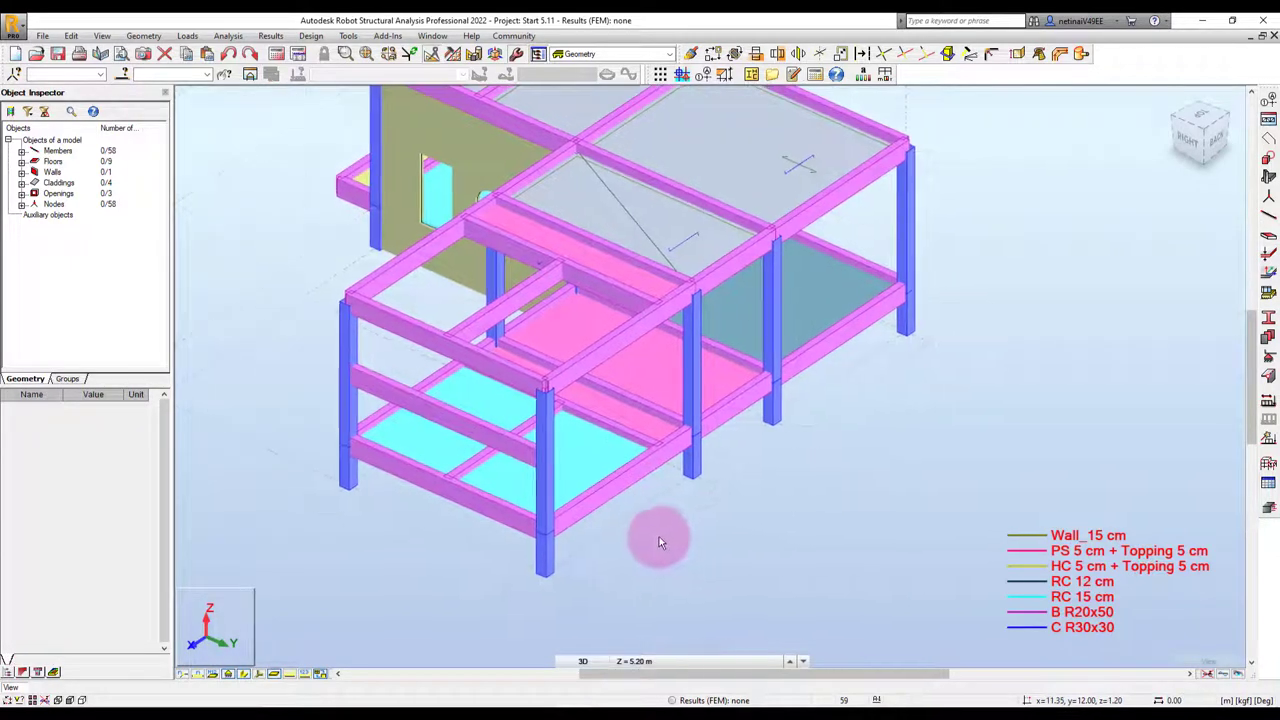
# Select the 6.00 m B R20x50 beam 84 between nodes 57 and 58 on the lower level
pyautogui.keyDown('shift'); pyautogui.moveTo(659, 542); pyautogui.dragTo(413, 404, button='middle'); pyautogui.keyUp('shift')
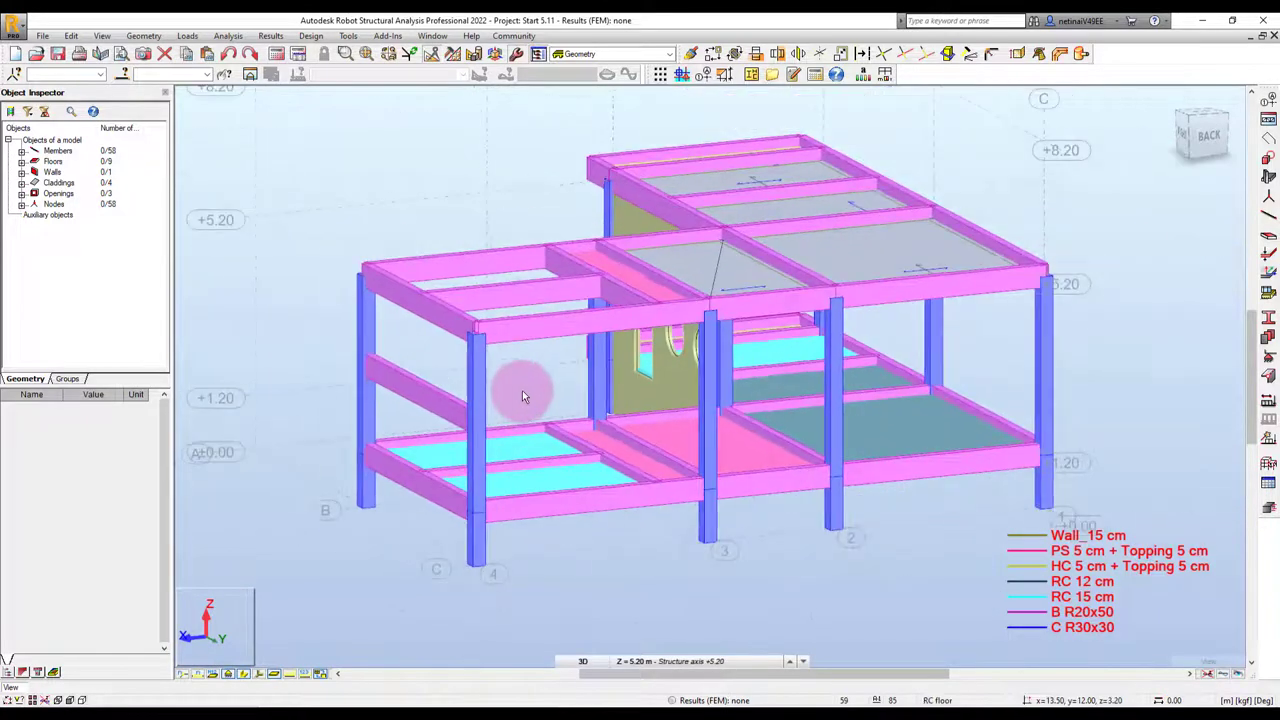
pyautogui.moveTo(413, 404)
pyautogui.keyDown('shift'); pyautogui.mouseDown(button='middle')
pyautogui.moveTo(535, 402)
pyautogui.moveTo(509, 402)
pyautogui.mouseUp(button='middle'); pyautogui.keyUp('shift')
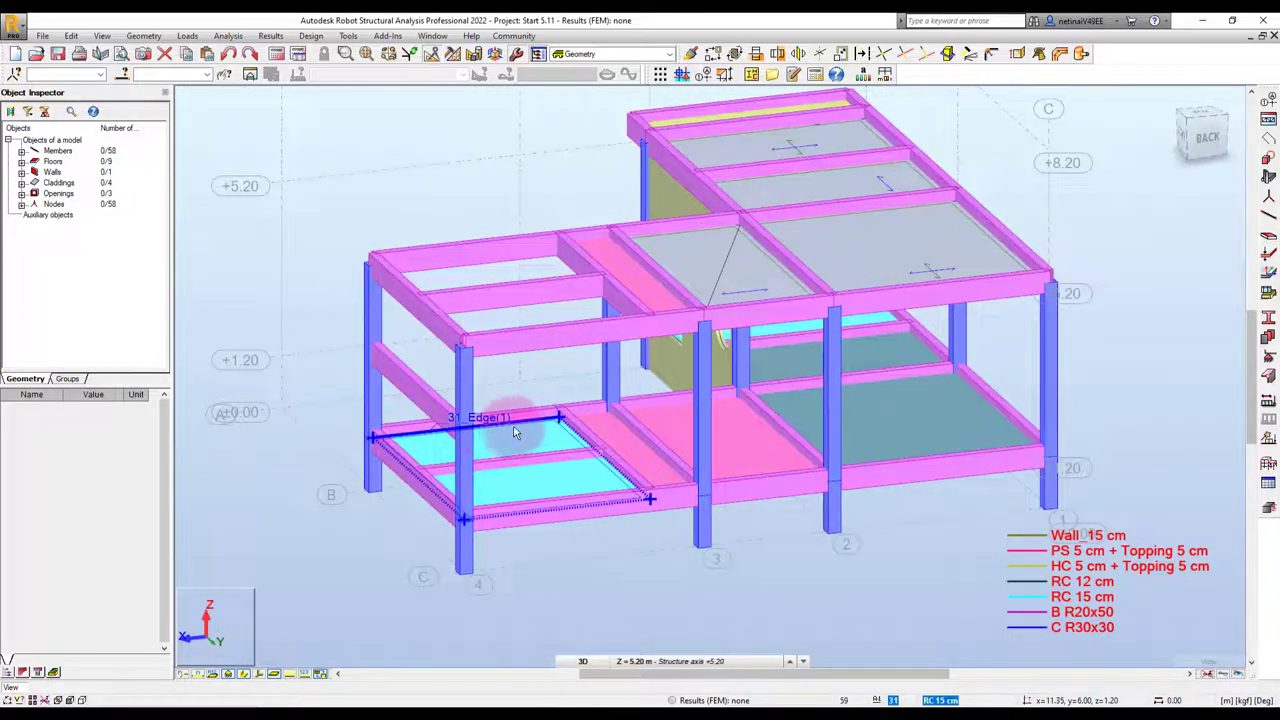
pyautogui.moveTo(569, 547)
pyautogui.keyDown('shift'); pyautogui.mouseDown(button='middle')
pyautogui.moveTo(591, 560)
pyautogui.moveTo(552, 440)
pyautogui.mouseUp(button='middle'); pyautogui.keyUp('shift')
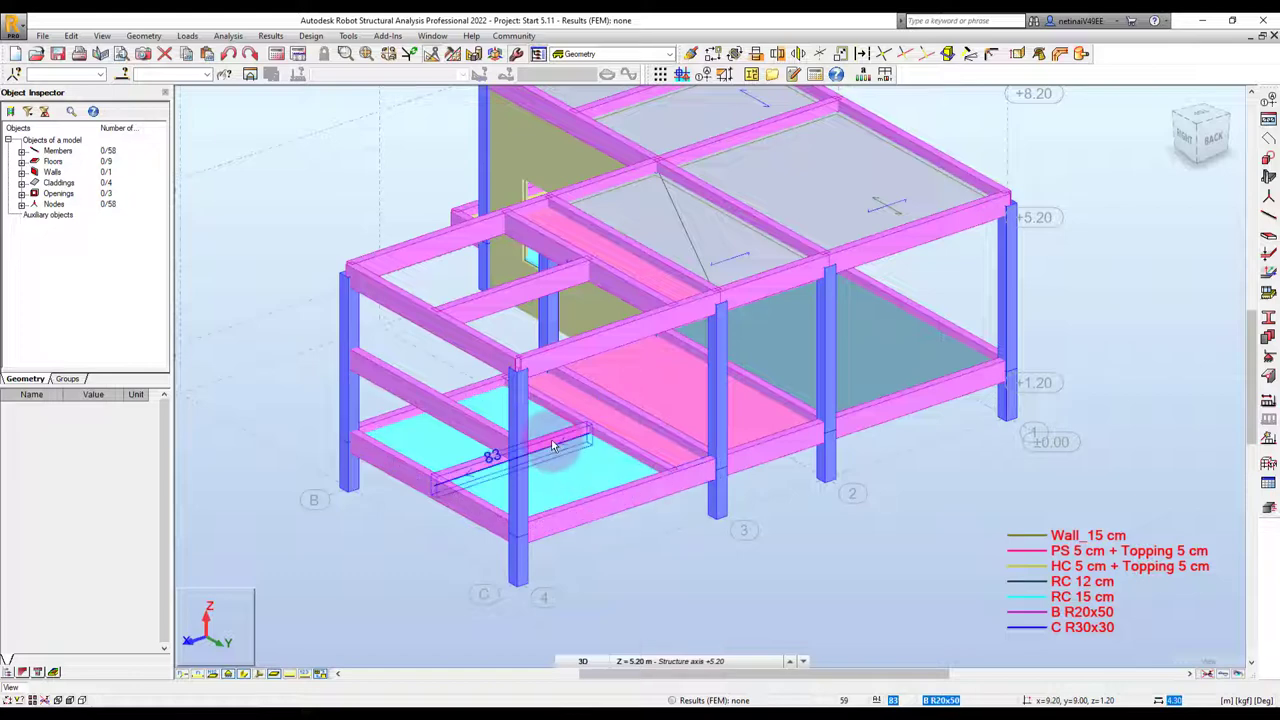
pyautogui.click(430, 404)
pyautogui.moveTo(383, 523); pyautogui.dragTo(360, 492, button='middle')
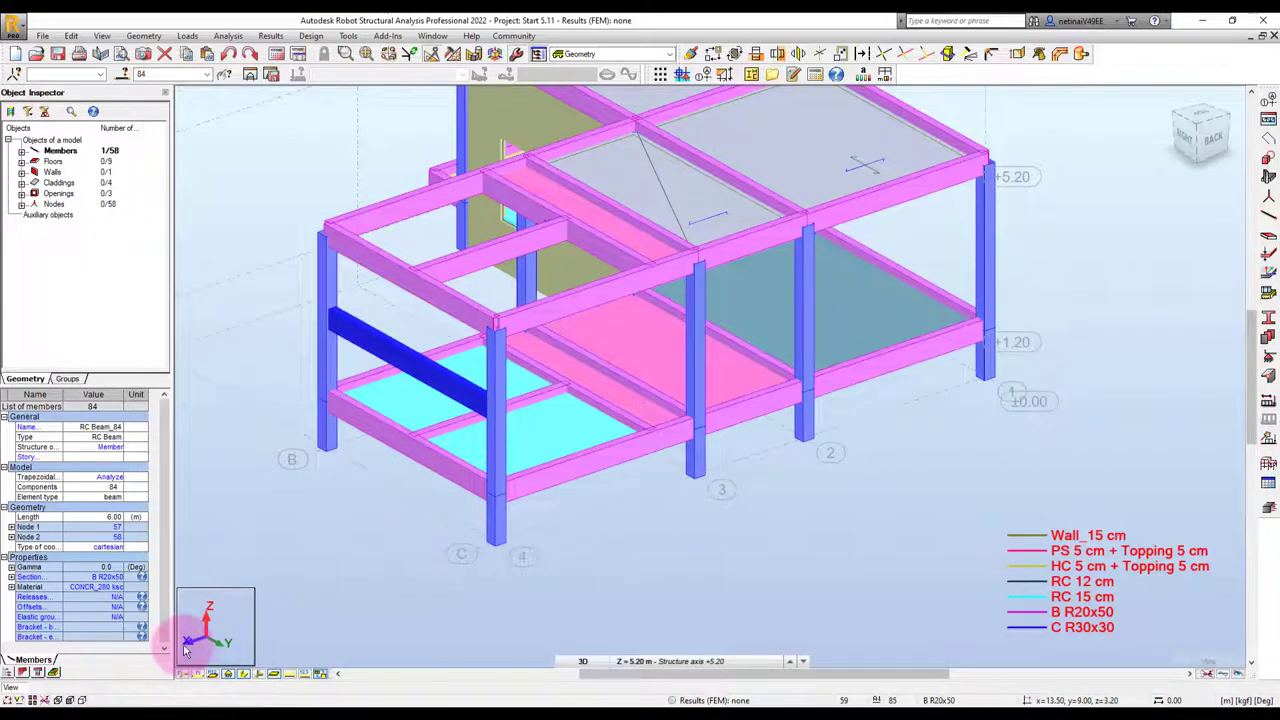
# Translate-copy beam 84 to create beam 85 between nodes 59 and 60, then deselect
pyautogui.click(918, 255)
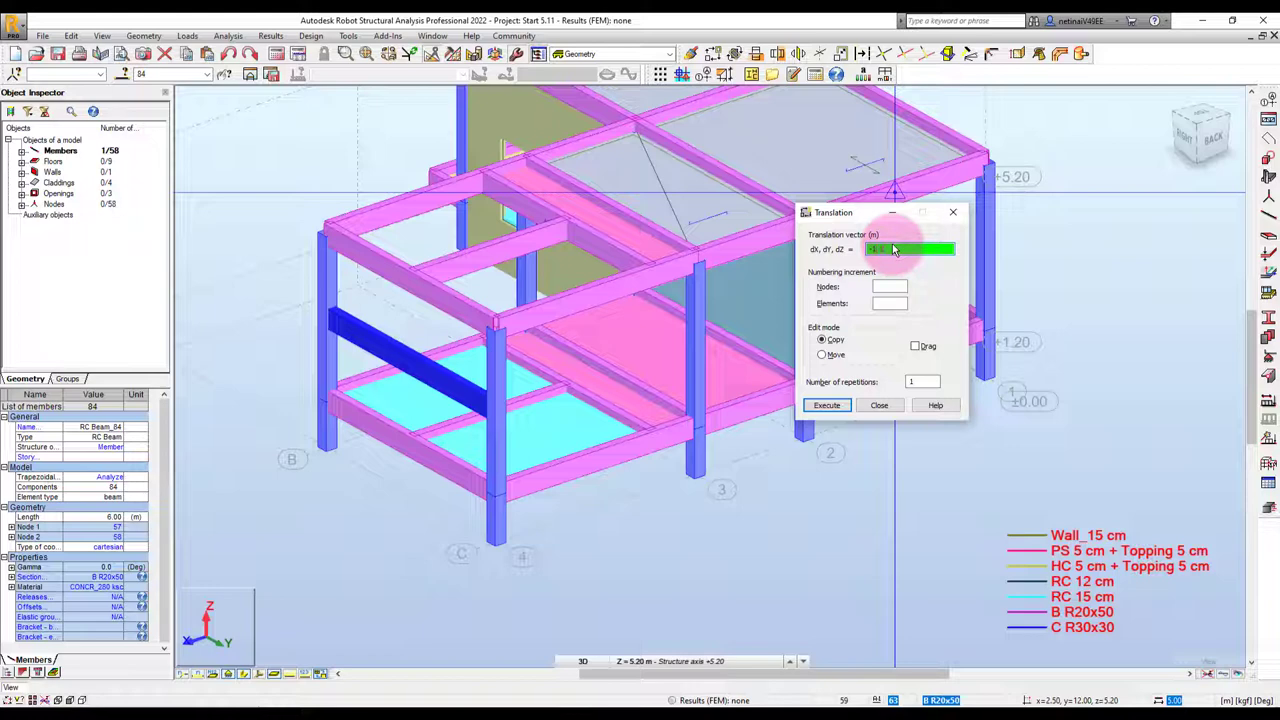
pyautogui.press('Return')
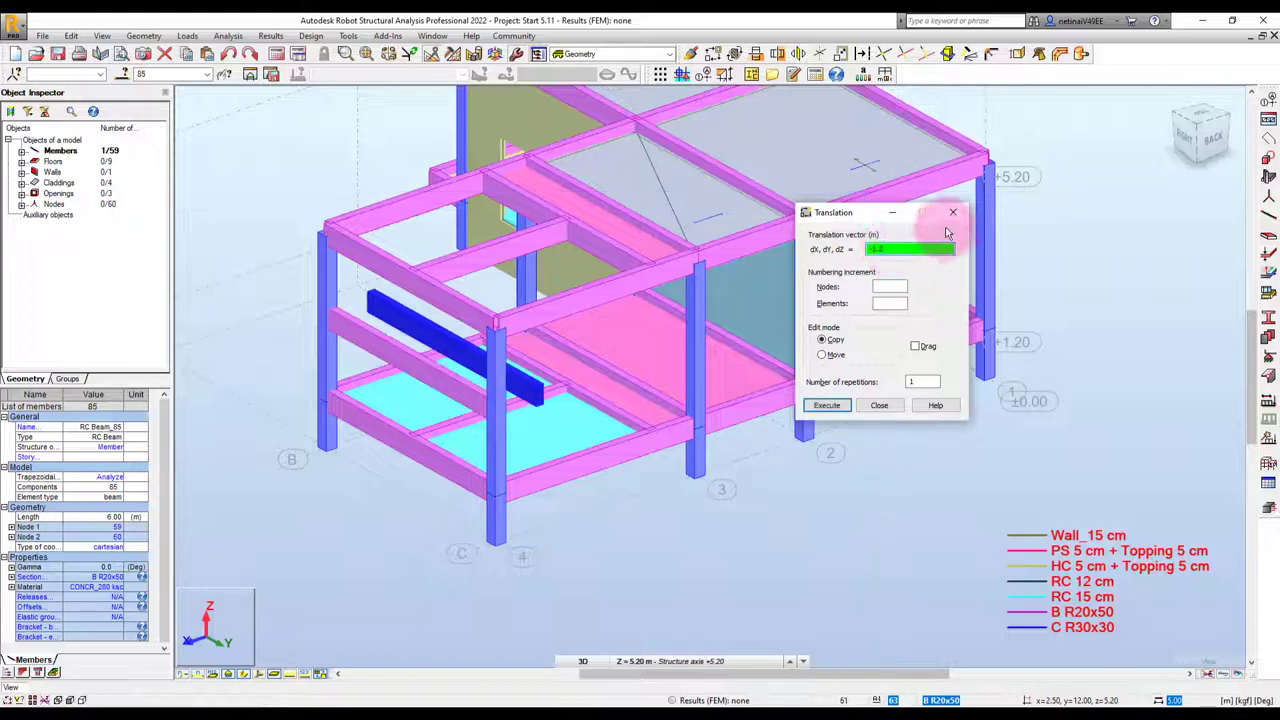
pyautogui.click(957, 215)
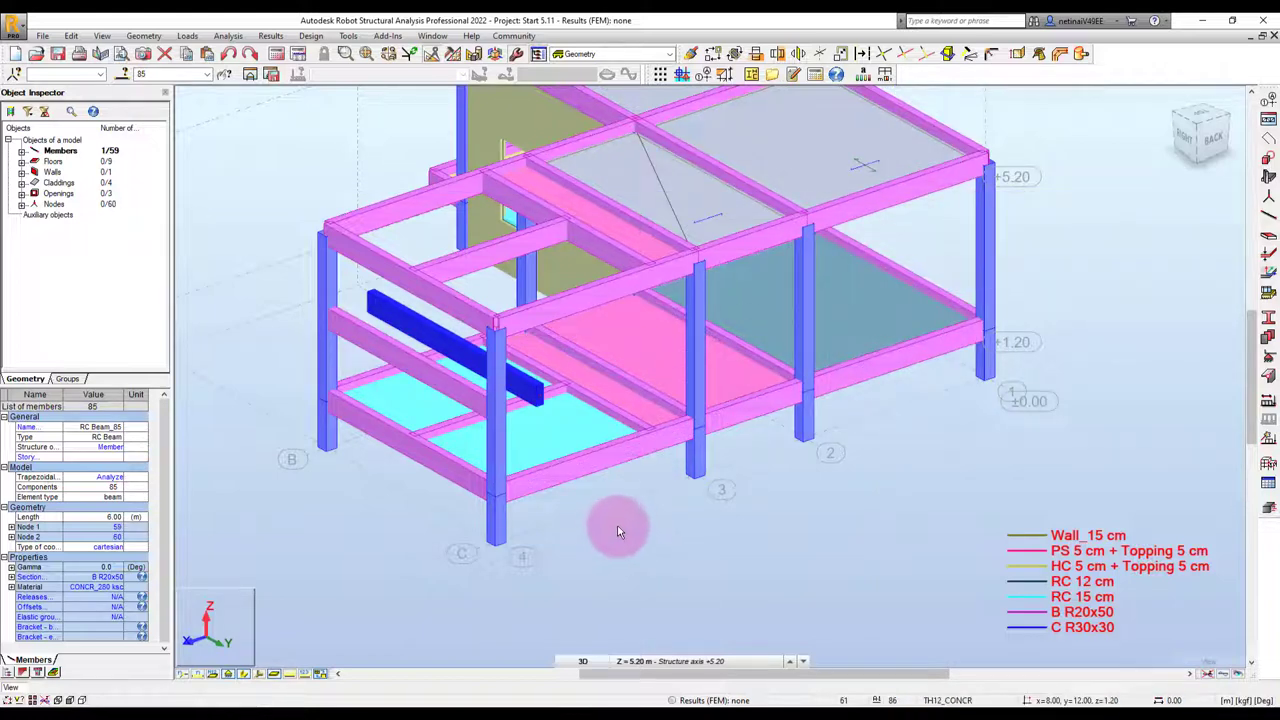
pyautogui.moveTo(618, 531)
pyautogui.keyDown('shift'); pyautogui.mouseDown(button='middle')
pyautogui.moveTo(663, 520)
pyautogui.moveTo(624, 526)
pyautogui.mouseUp(button='middle'); pyautogui.keyUp('shift')
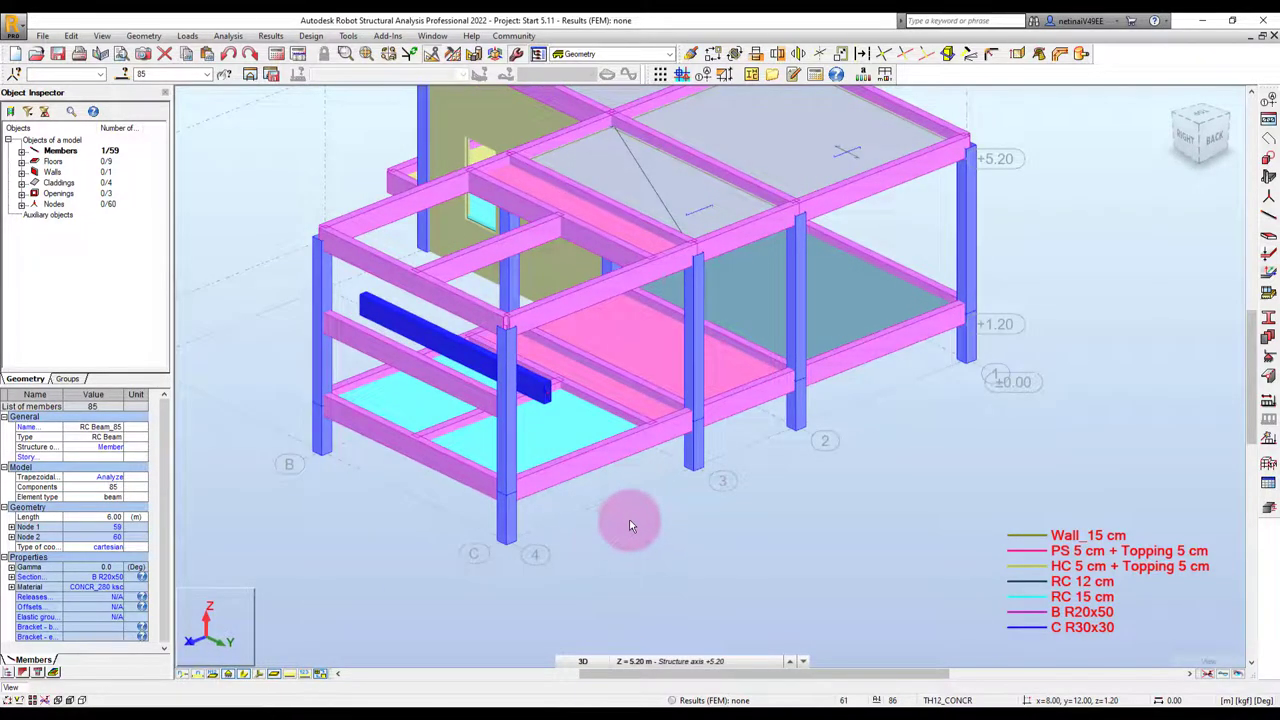
pyautogui.click(630, 525)
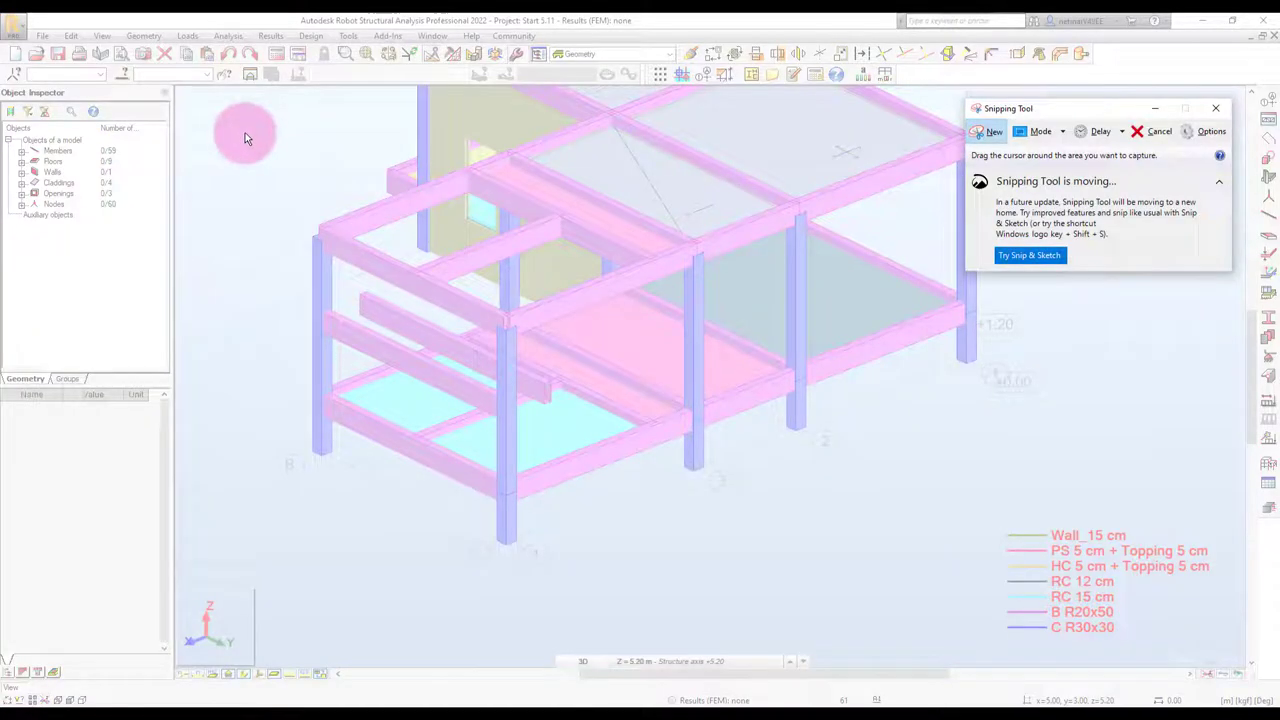
# Snip the model region, then set the snip aside to check the model
pyautogui.moveTo(245, 134); pyautogui.dragTo(878, 580)
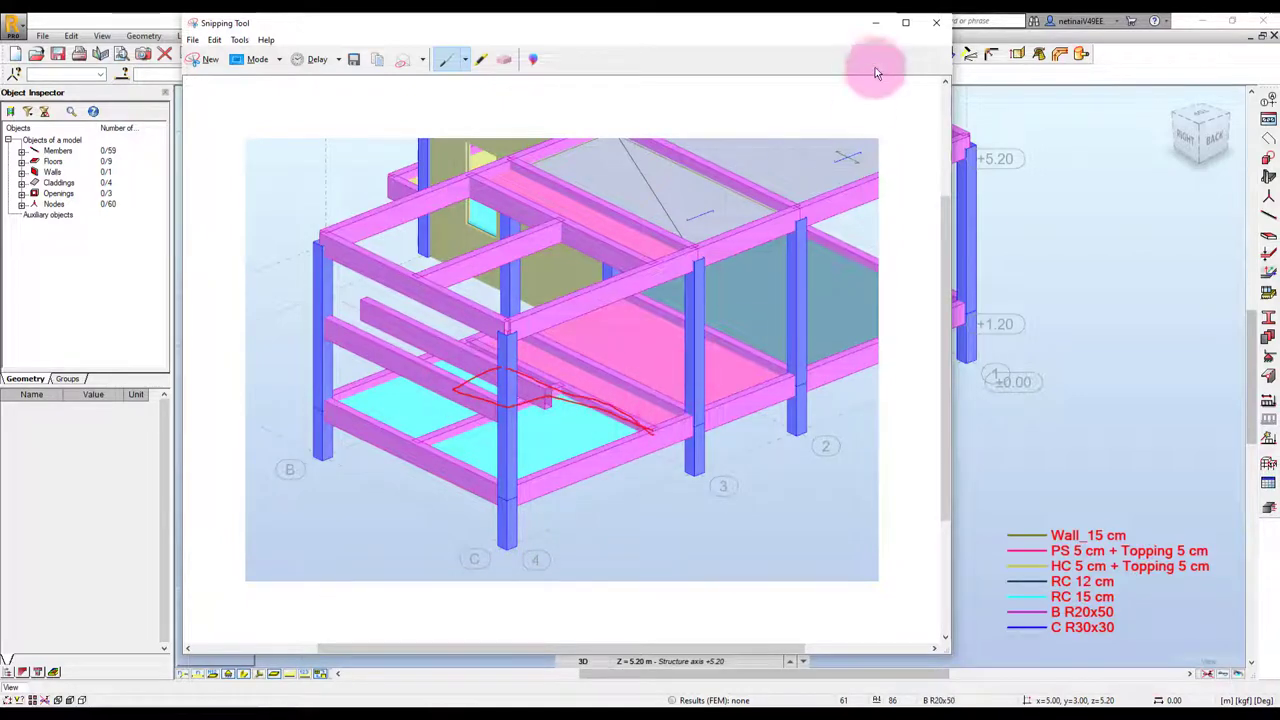
pyautogui.click(875, 22)
pyautogui.keyDown('shift'); pyautogui.moveTo(746, 525); pyautogui.dragTo(726, 536, button='middle'); pyautogui.keyUp('shift')
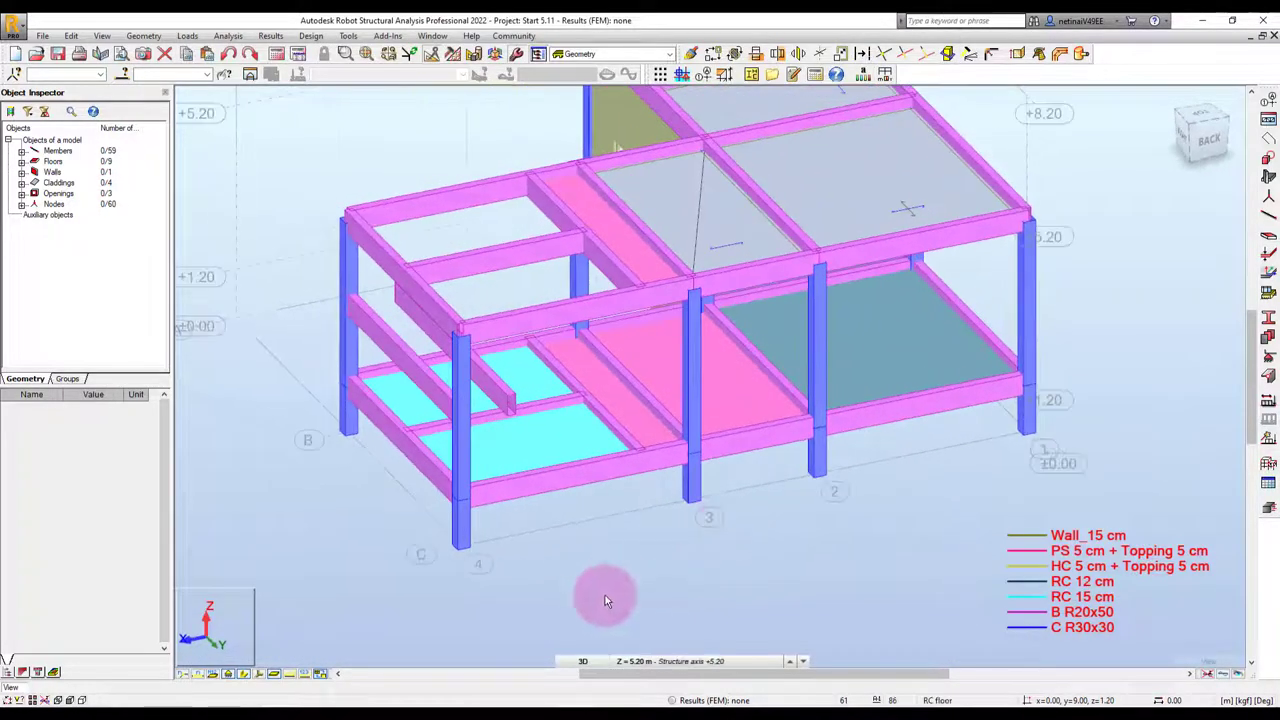
pyautogui.click(440, 706)
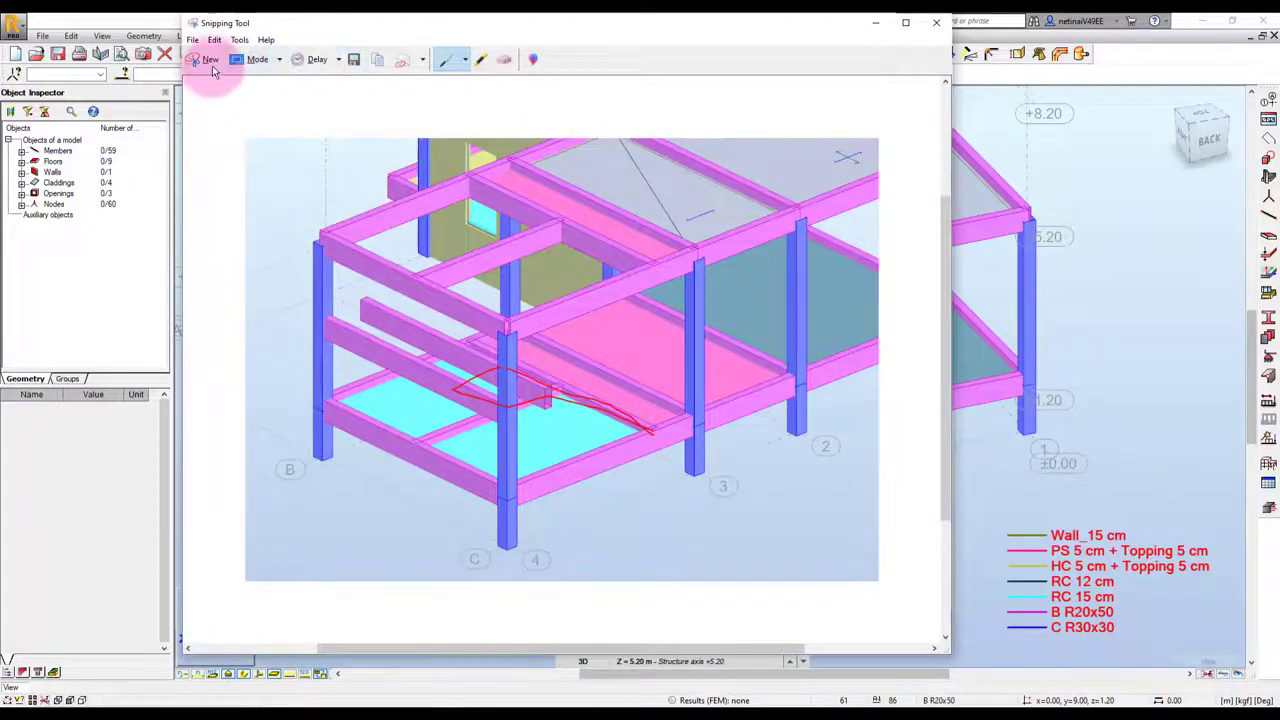
# Take a new snip of the lower model and draw red pen lines across it
pyautogui.click(206, 60)
pyautogui.moveTo(294, 174); pyautogui.dragTo(768, 615)
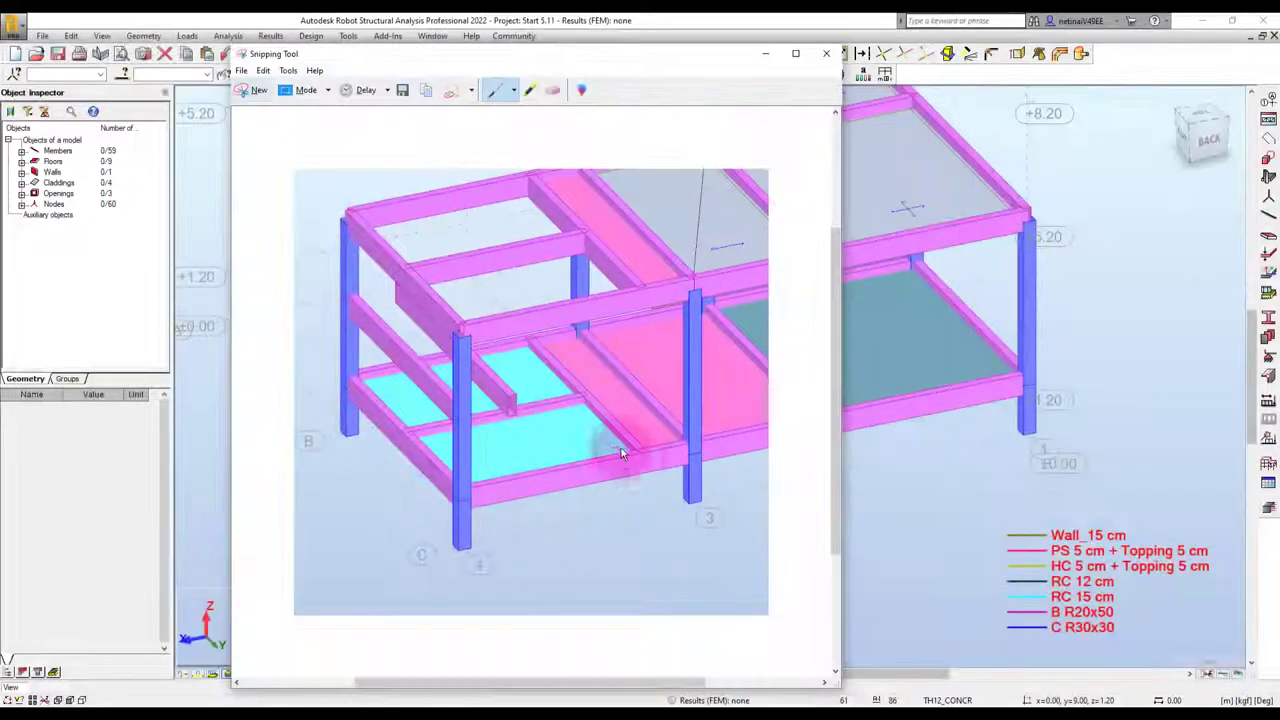
pyautogui.moveTo(643, 457); pyautogui.dragTo(517, 409)
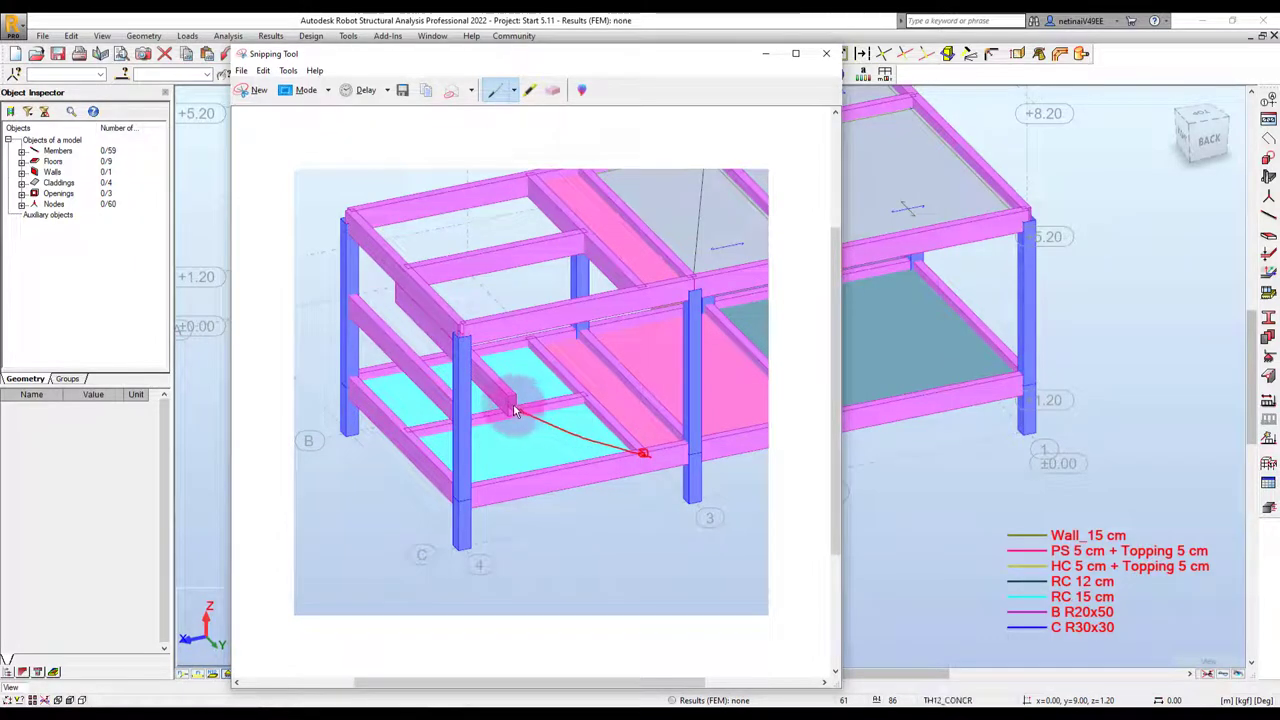
pyautogui.moveTo(512, 405)
pyautogui.mouseDown()
pyautogui.moveTo(483, 363)
pyautogui.moveTo(594, 408)
pyautogui.mouseUp()
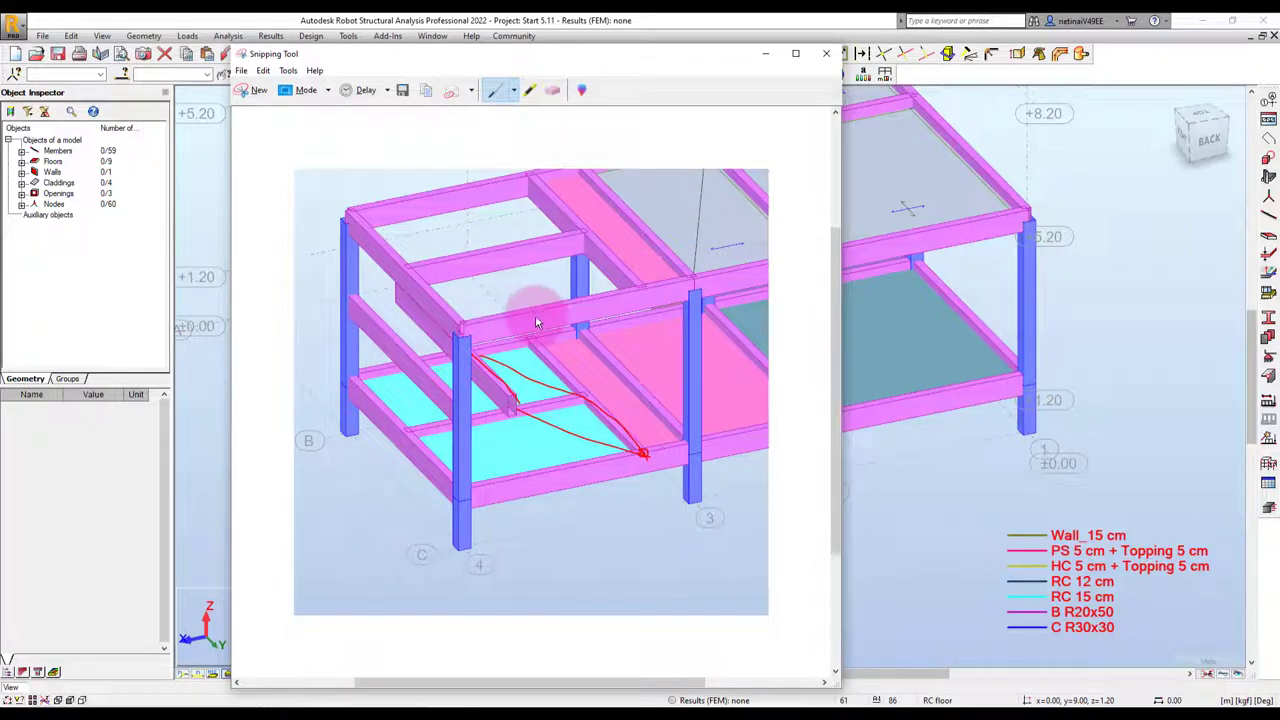
pyautogui.click(766, 53)
# Translate-copy the 4.30 m beam 83 to create beam 86 across the cyan slab
pyautogui.scroll(2, 350, 380)
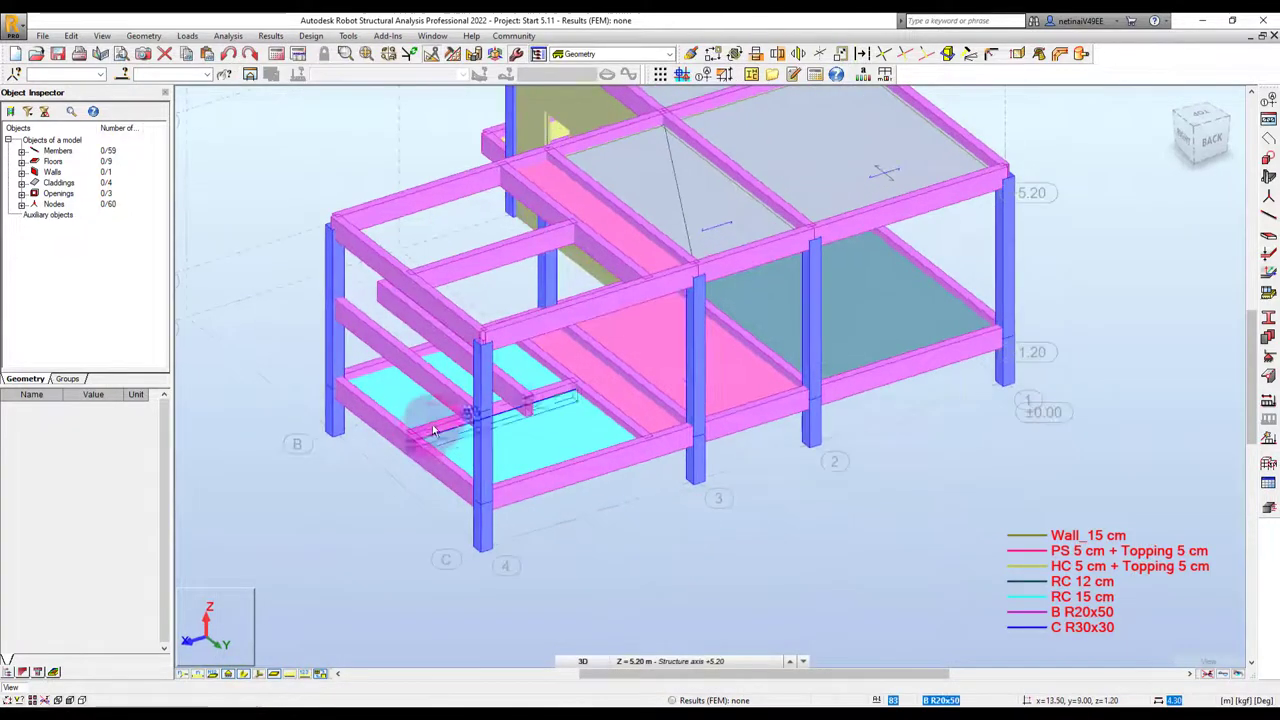
pyautogui.scroll(2, 350, 380)
pyautogui.click(630, 356)
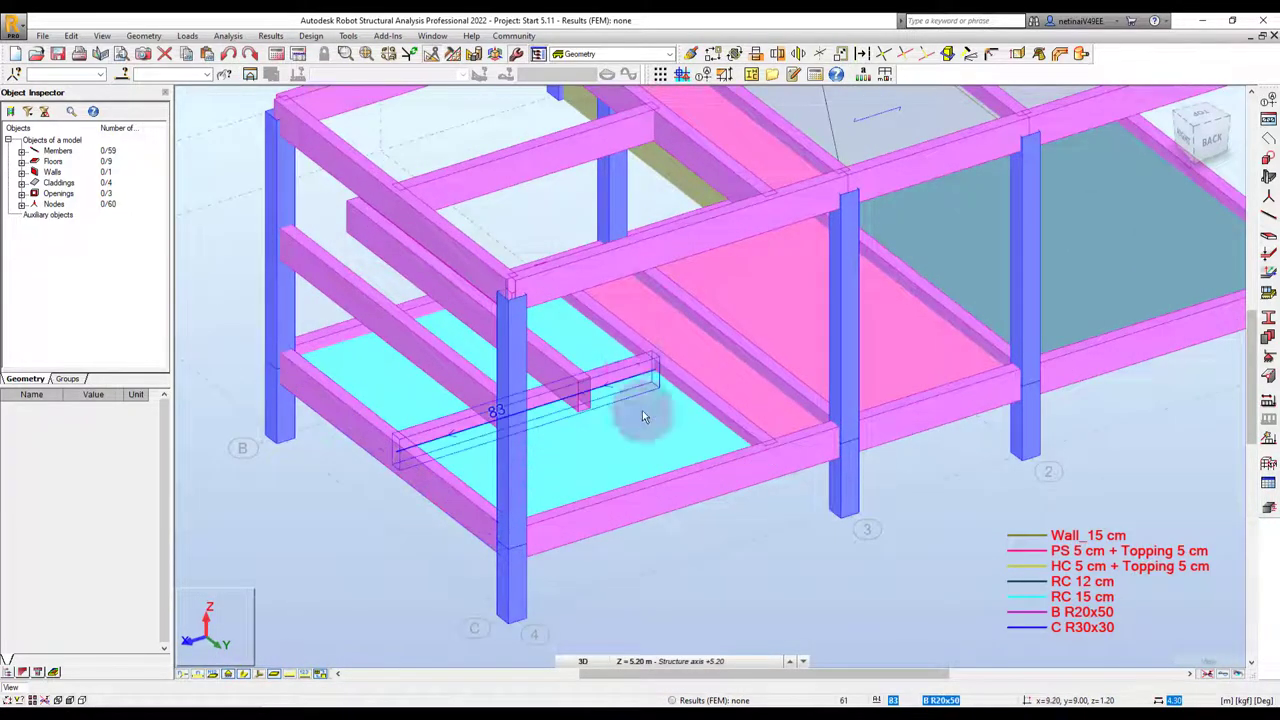
pyautogui.scroll(-2, 707, 500)
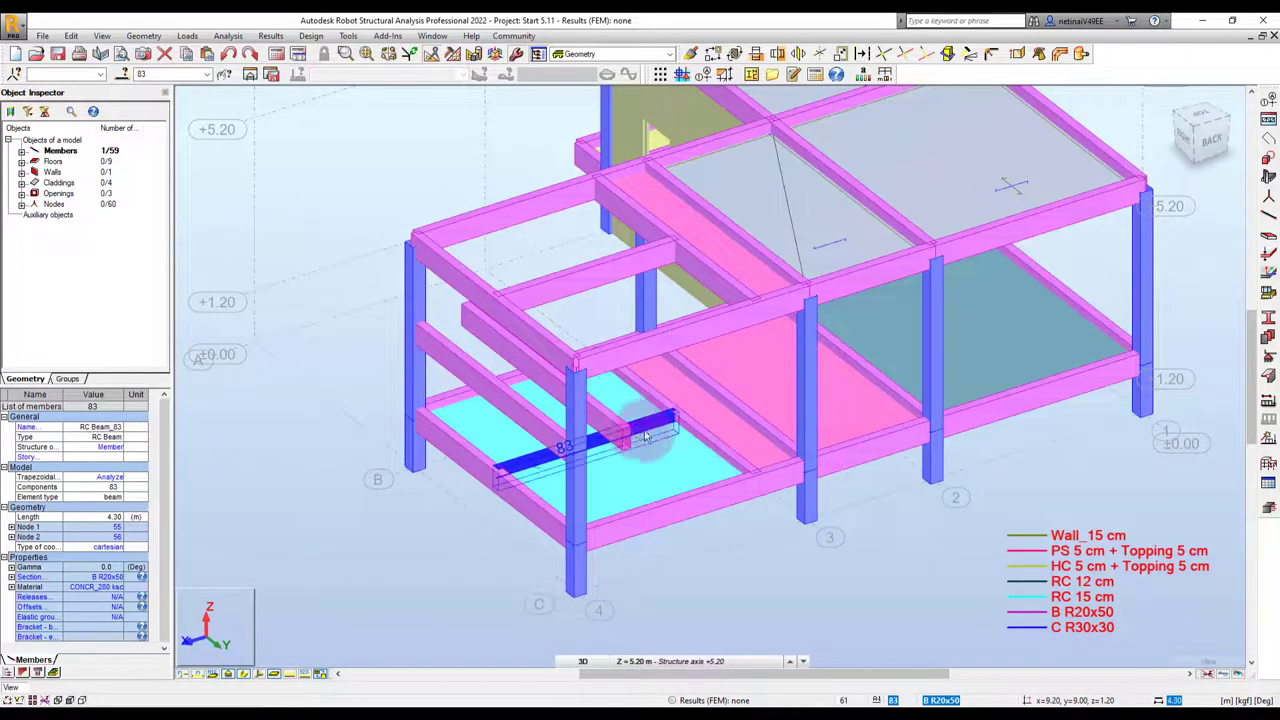
pyautogui.moveTo(668, 525); pyautogui.dragTo(591, 489, button='middle')
pyautogui.hotkey('ctrl', 'alt', 't')
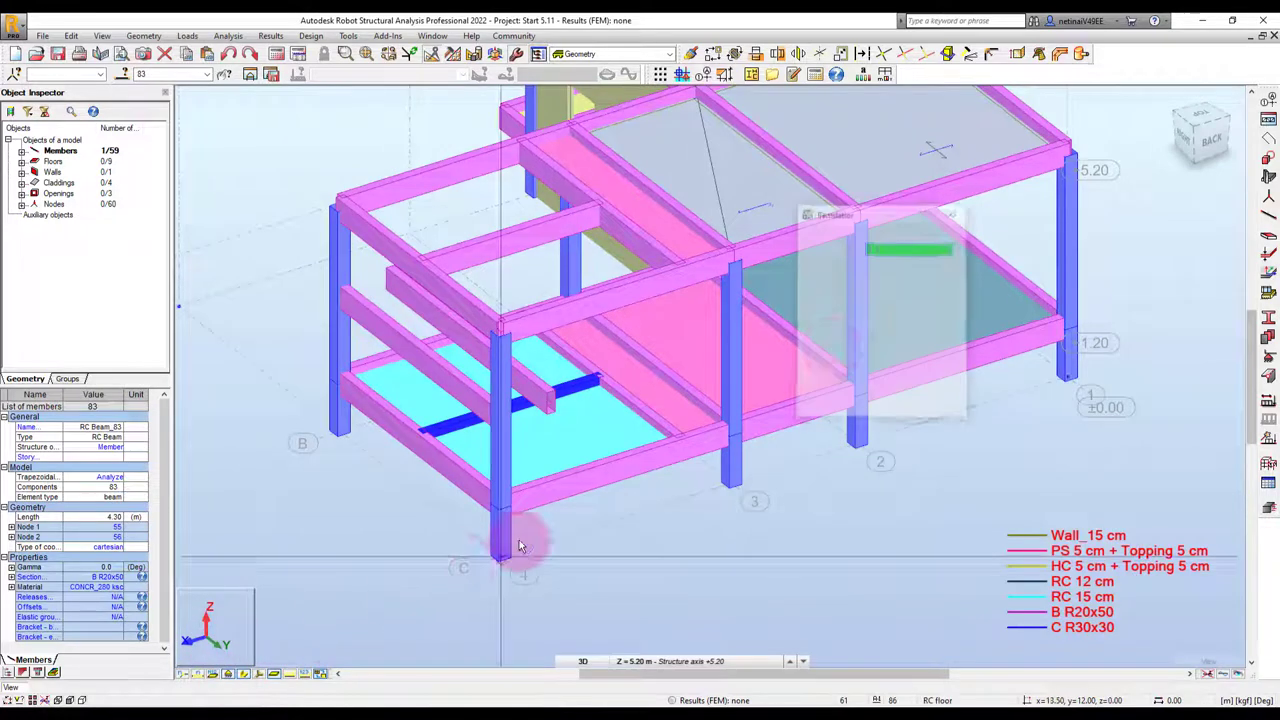
pyautogui.click(902, 262)
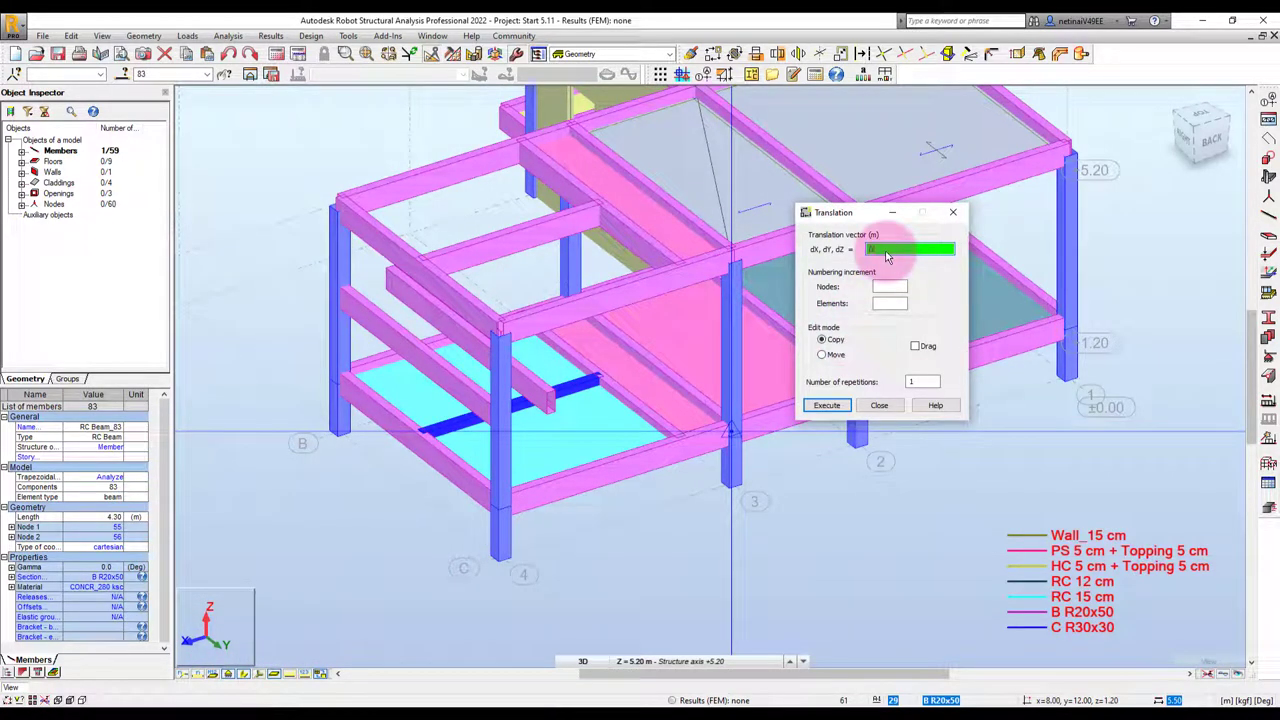
pyautogui.press('Return')
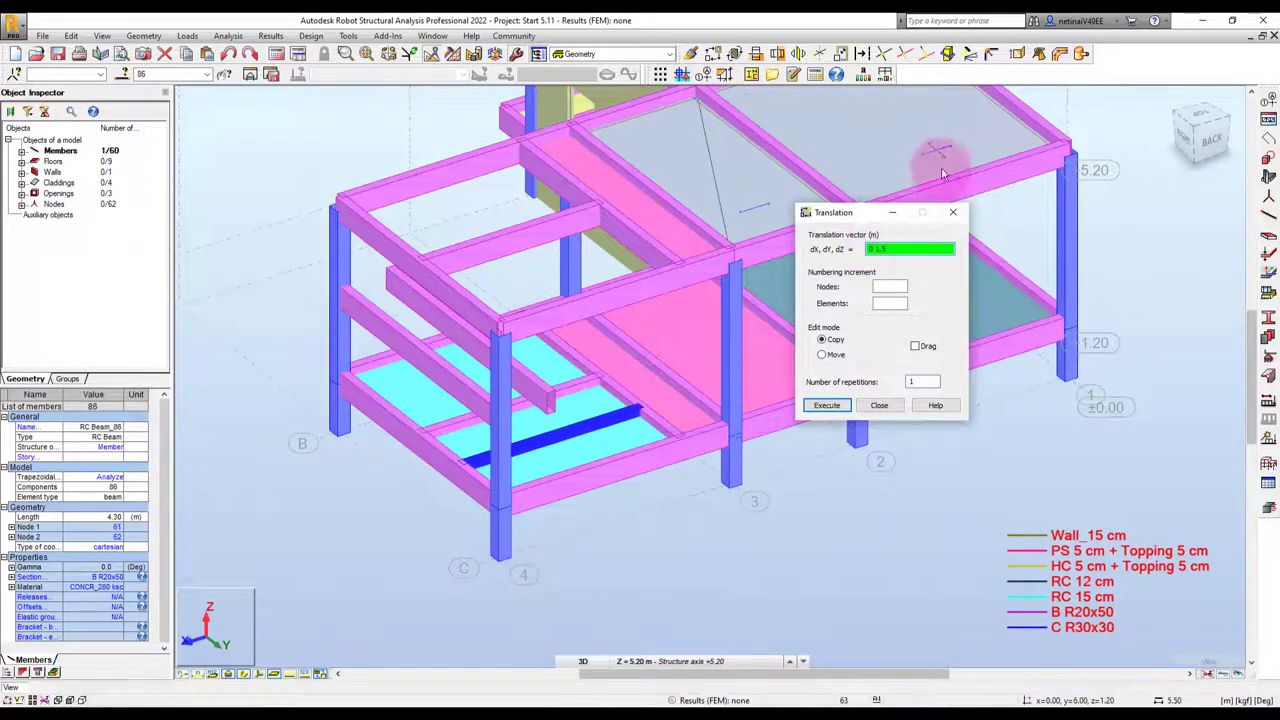
pyautogui.click(953, 212)
pyautogui.scroll(2, 713, 421)
pyautogui.click(671, 548)
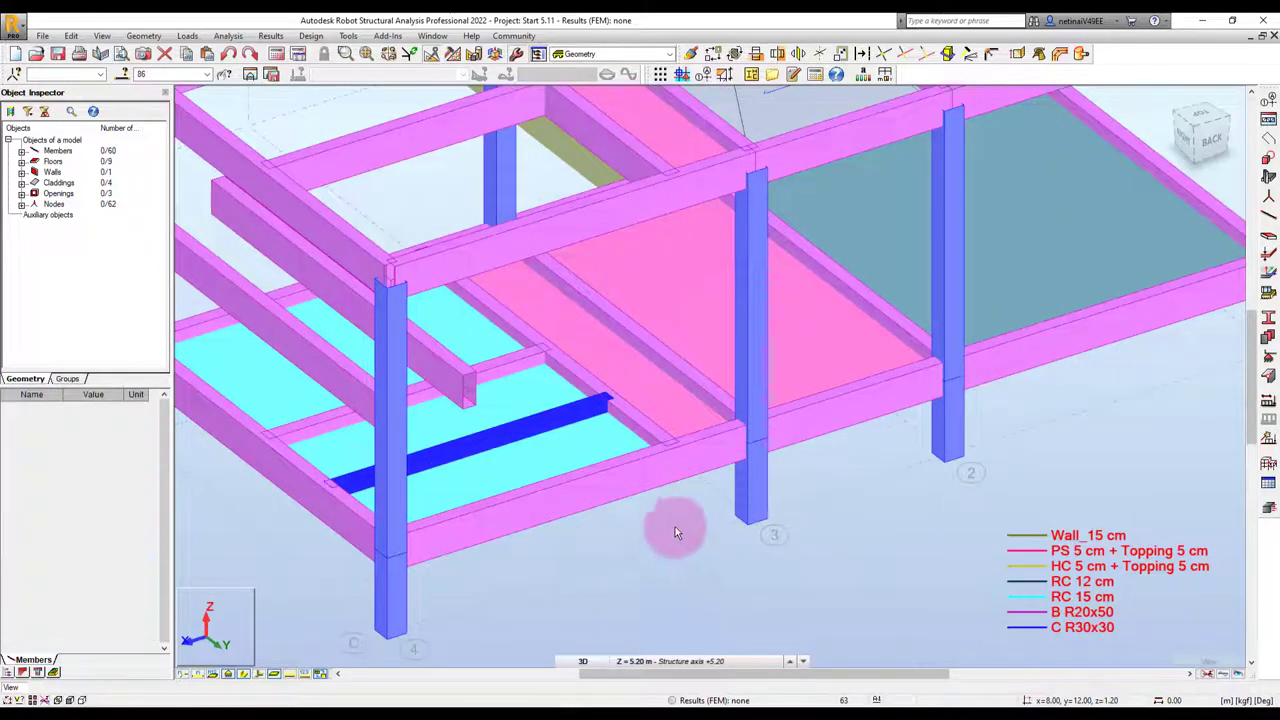
# Zoom and orbit the view to inspect the new beam over the lower slab
pyautogui.scroll(1, 675, 526)
pyautogui.scroll(-3, 675, 520)
pyautogui.scroll(2, 680, 526)
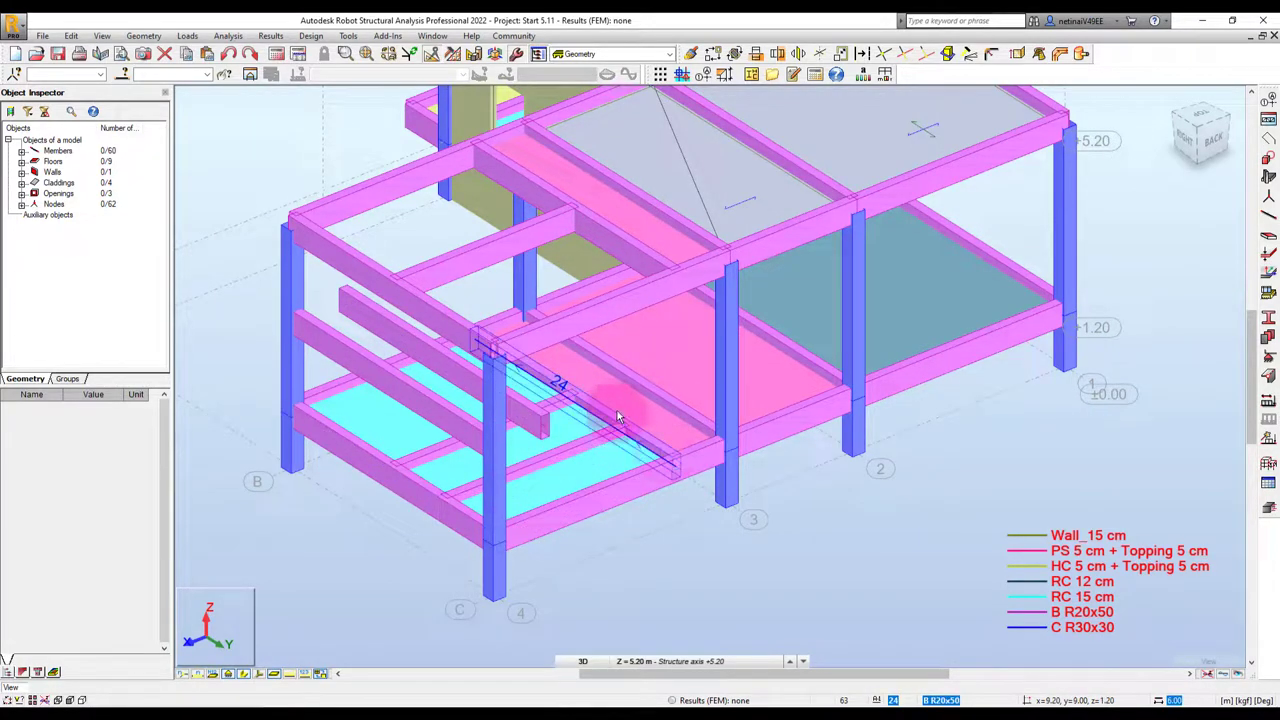
pyautogui.click(697, 529)
pyautogui.moveTo(689, 536)
pyautogui.keyDown('shift'); pyautogui.mouseDown(button='middle')
pyautogui.moveTo(648, 532)
pyautogui.moveTo(673, 540)
pyautogui.mouseUp(button='middle'); pyautogui.keyUp('shift')
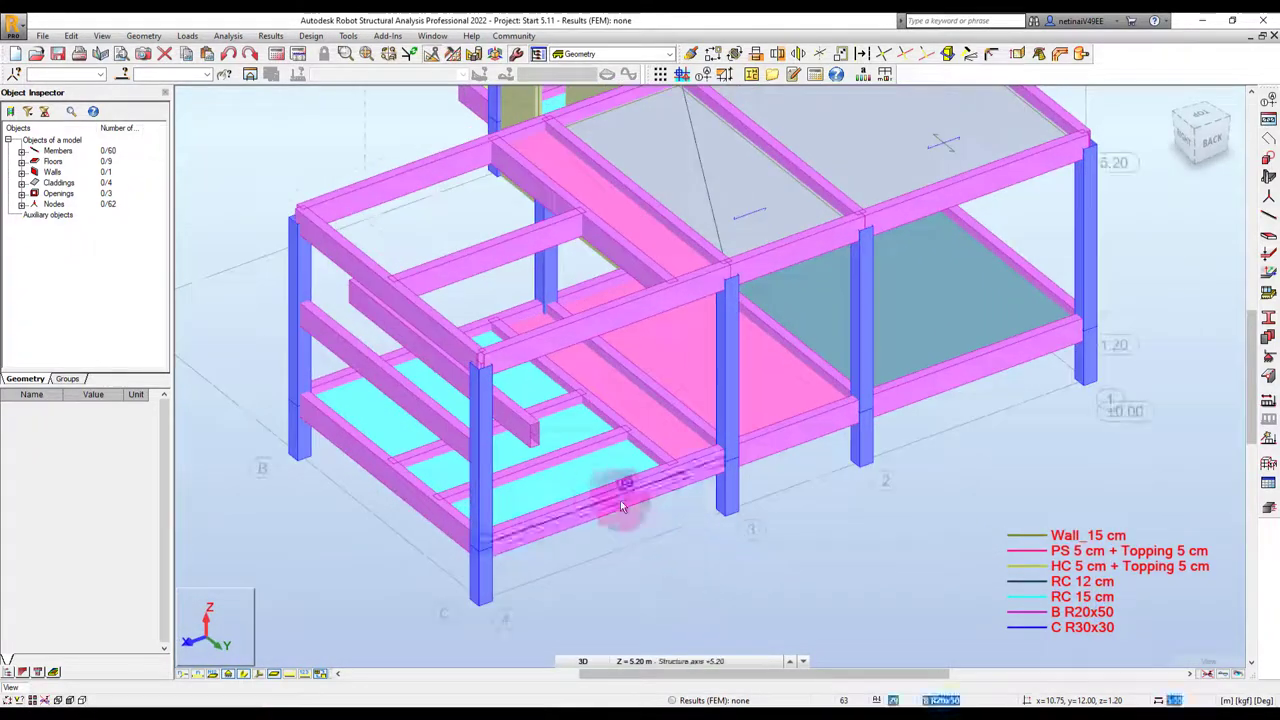
pyautogui.moveTo(682, 540); pyautogui.dragTo(703, 538, button='middle')
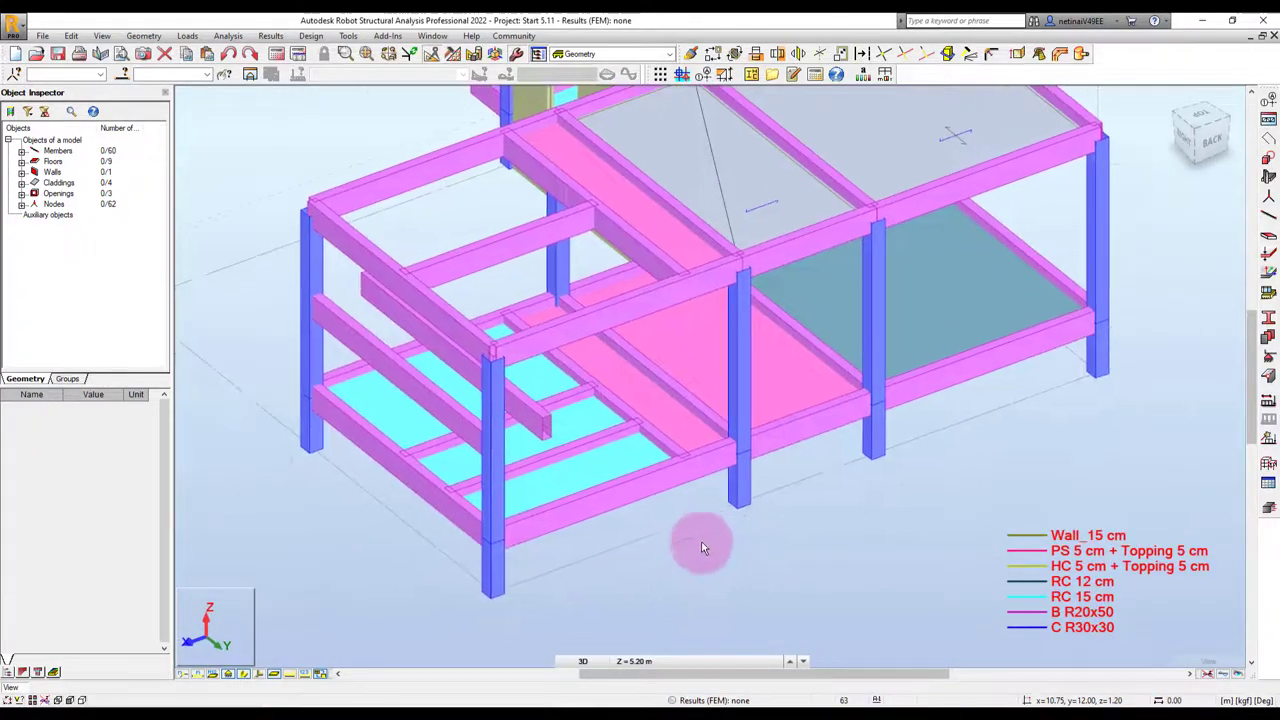
# Start a new floor with RC 15 cm thickness and the Shell model
pyautogui.click(144, 37)
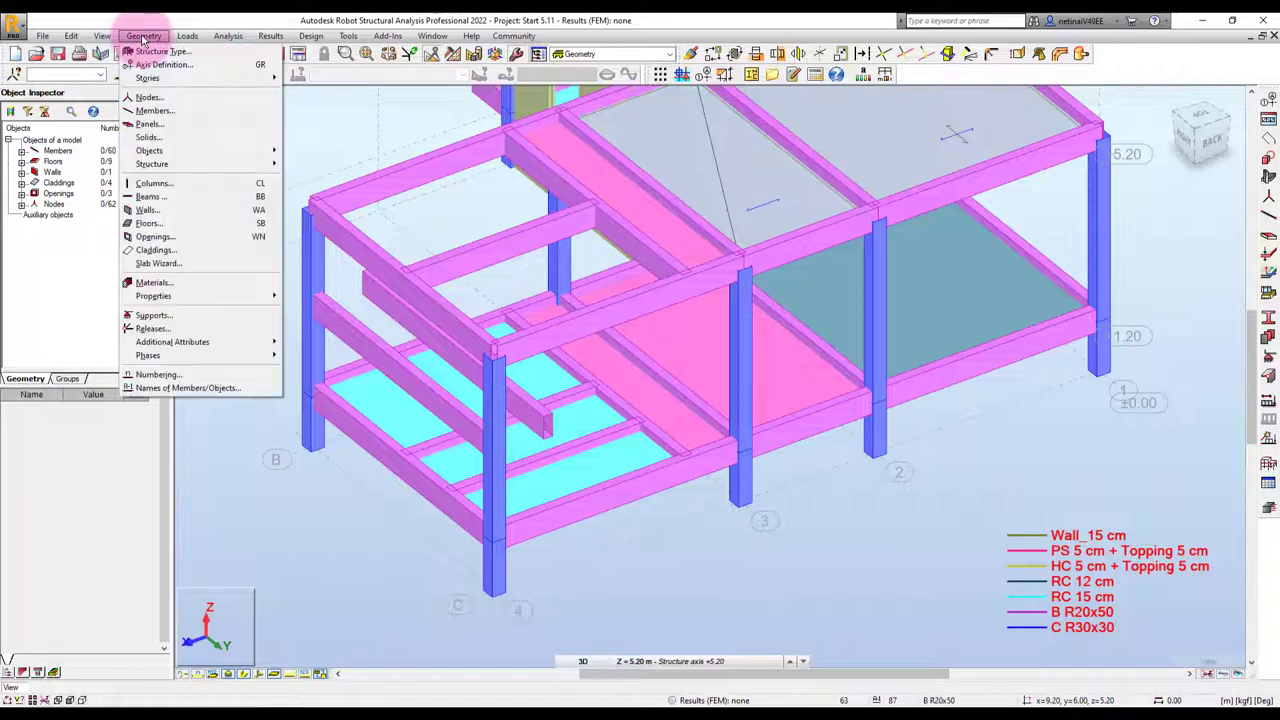
pyautogui.click(150, 223)
pyautogui.click(1013, 184)
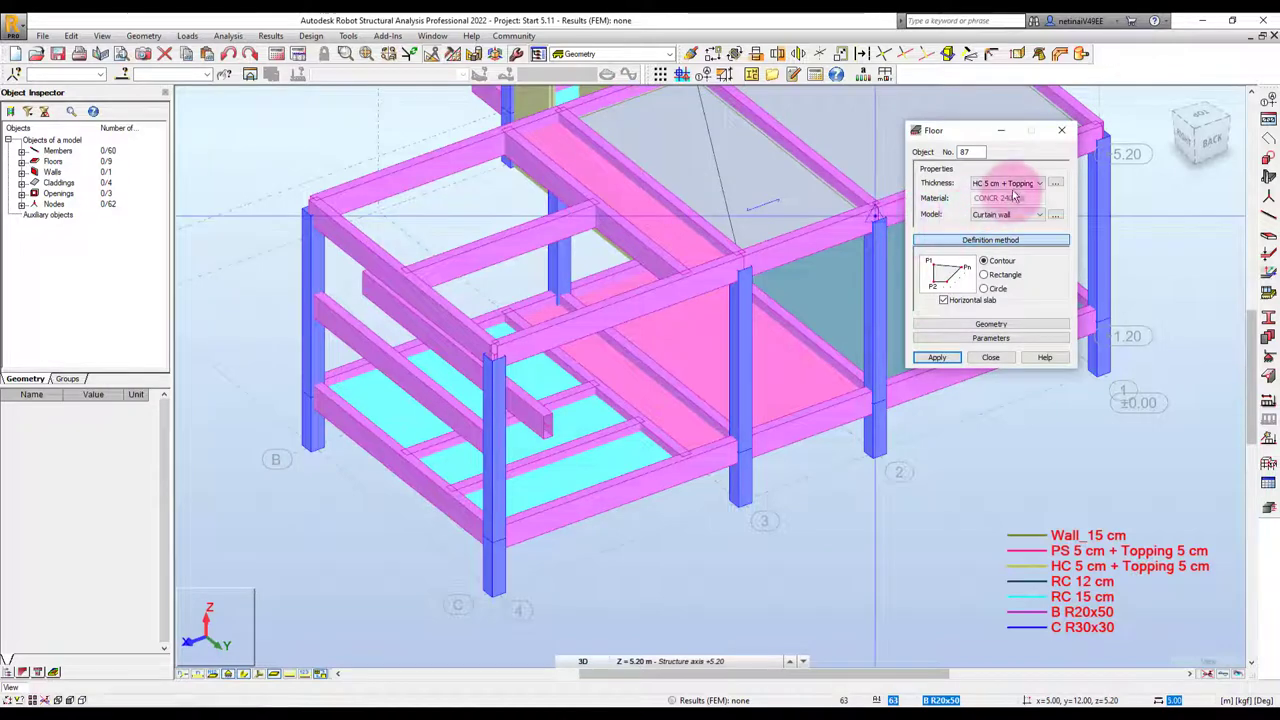
pyautogui.click(1008, 195)
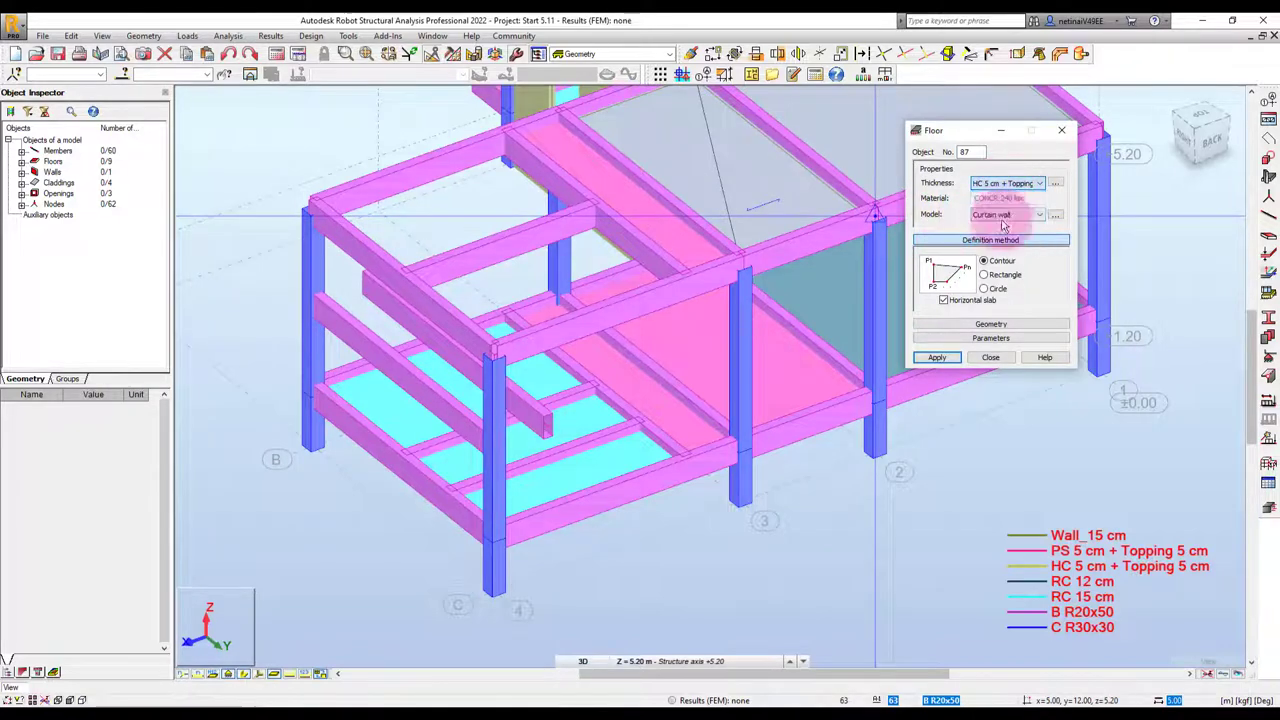
pyautogui.click(1005, 214)
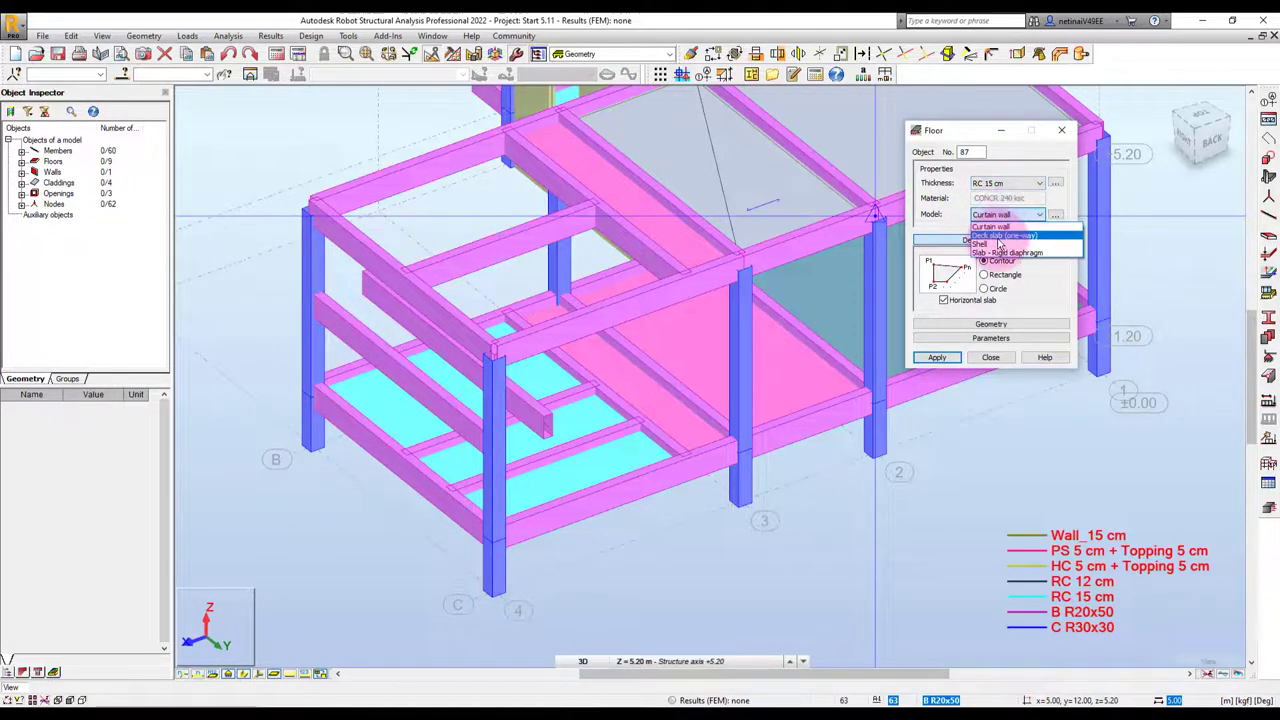
pyautogui.click(998, 248)
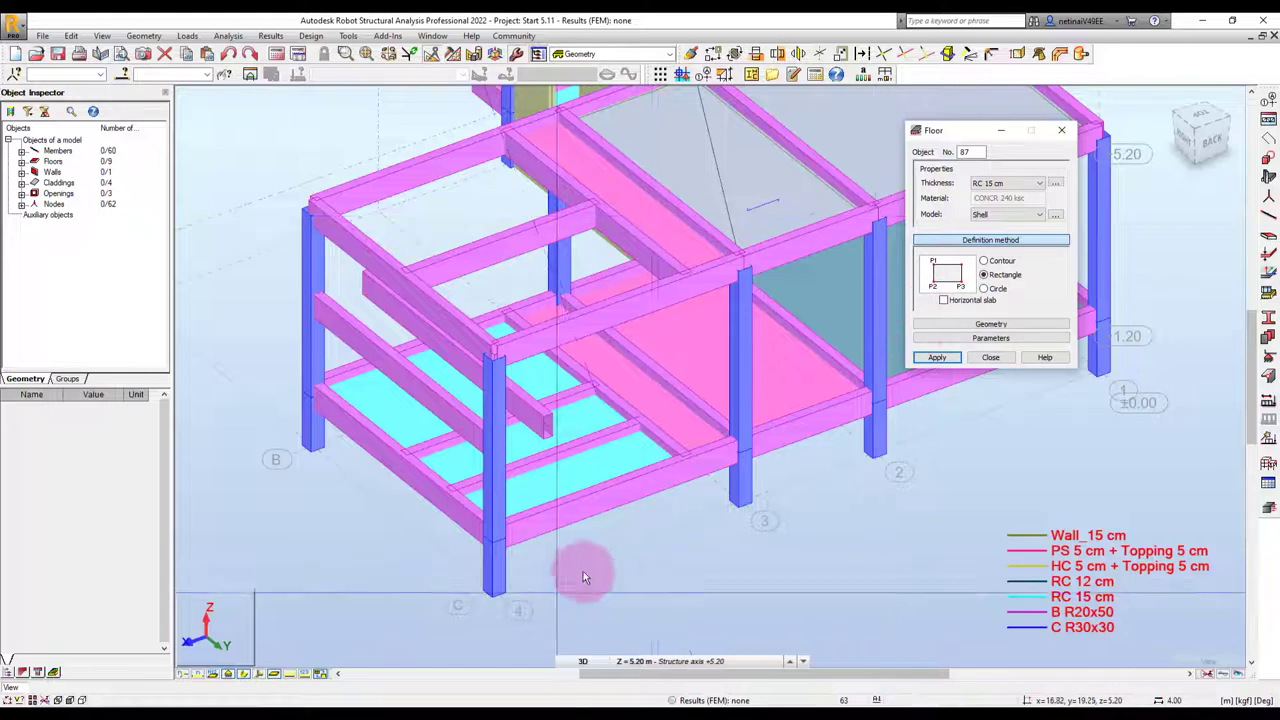
# Fix the rectangular slab's first corner at the beam node
pyautogui.scroll(2, 632, 548)
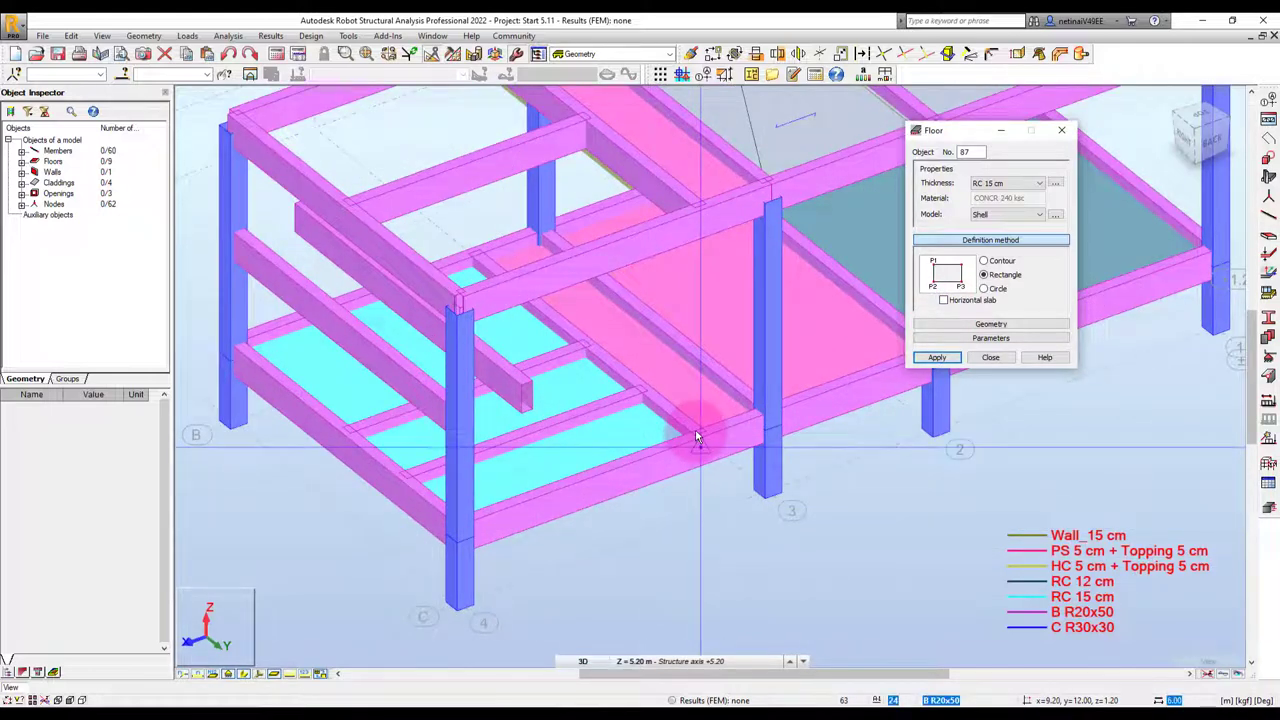
pyautogui.click(640, 400)
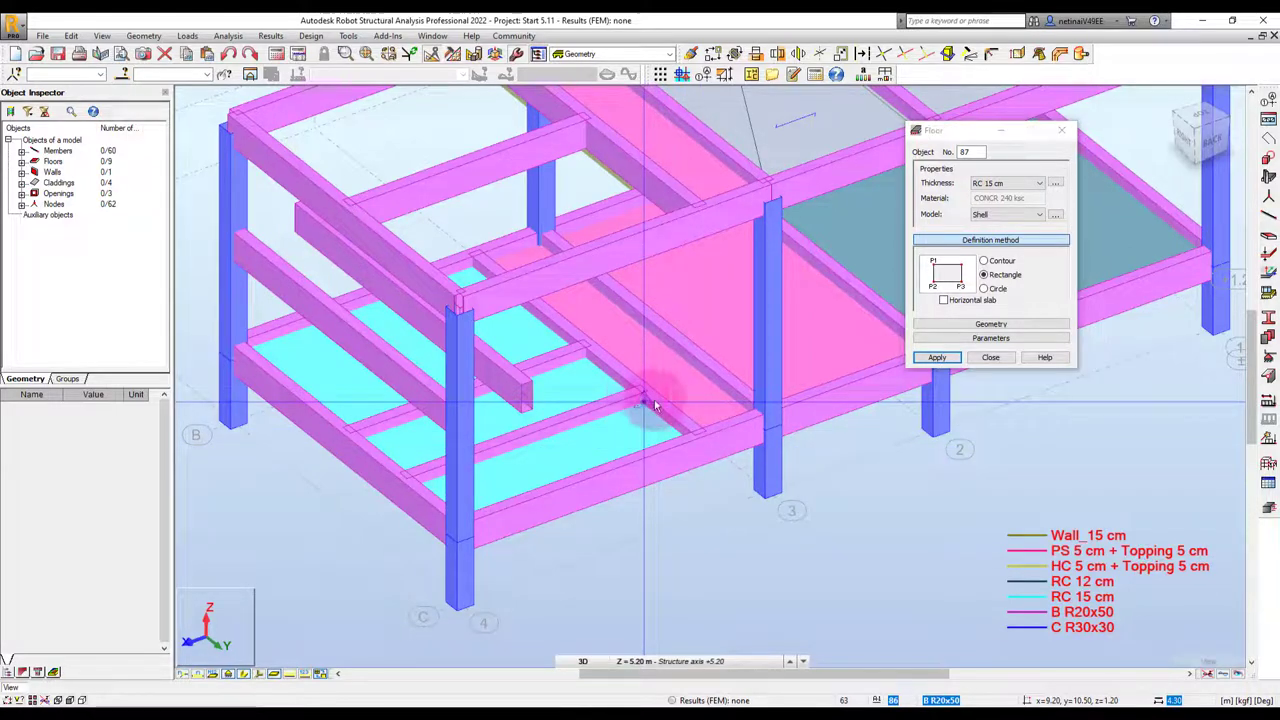
pyautogui.click(697, 442)
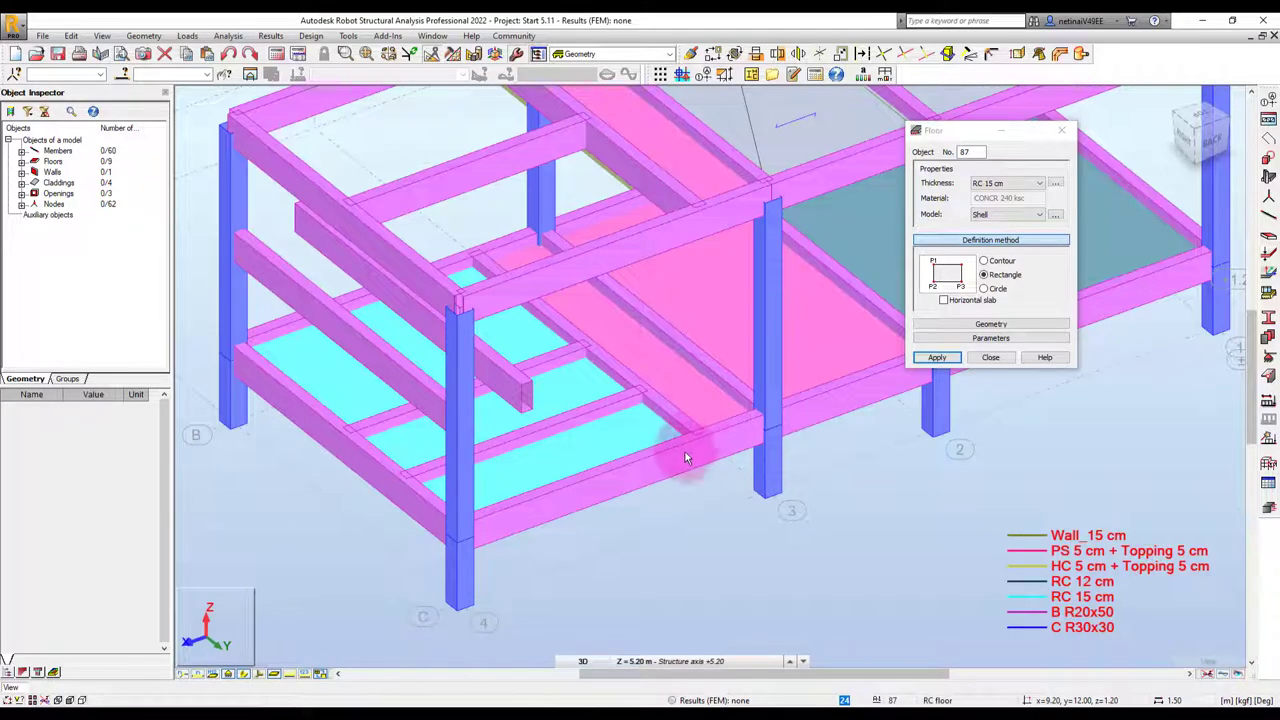
# Hide section shapes and pick the remaining corners to create the sloped RC 15 cm stair slab
pyautogui.click(243, 675)
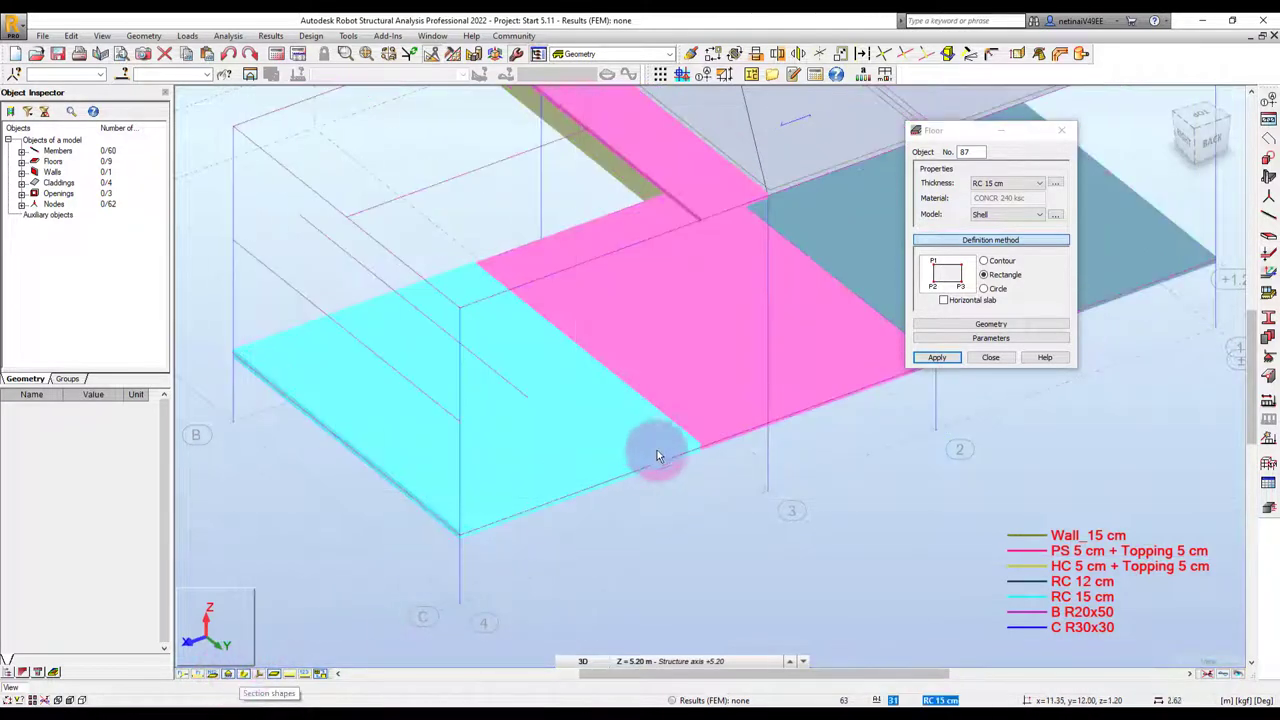
pyautogui.click(688, 450)
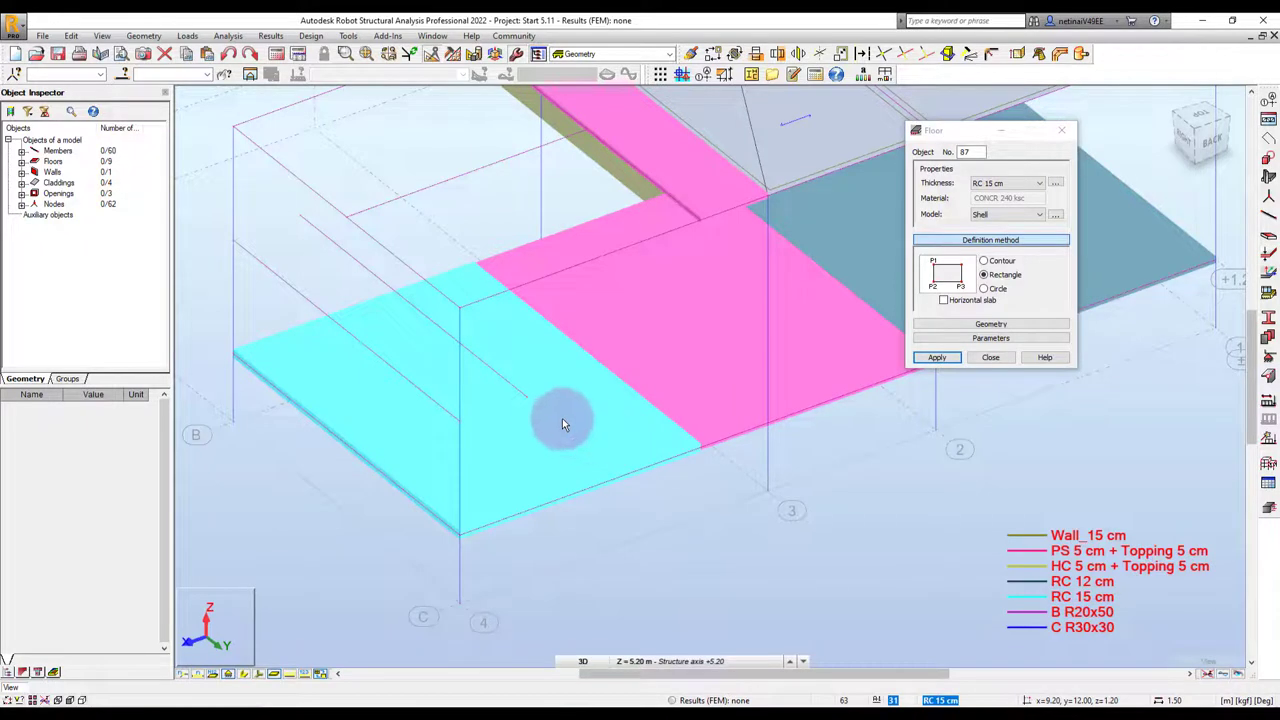
pyautogui.click(527, 398)
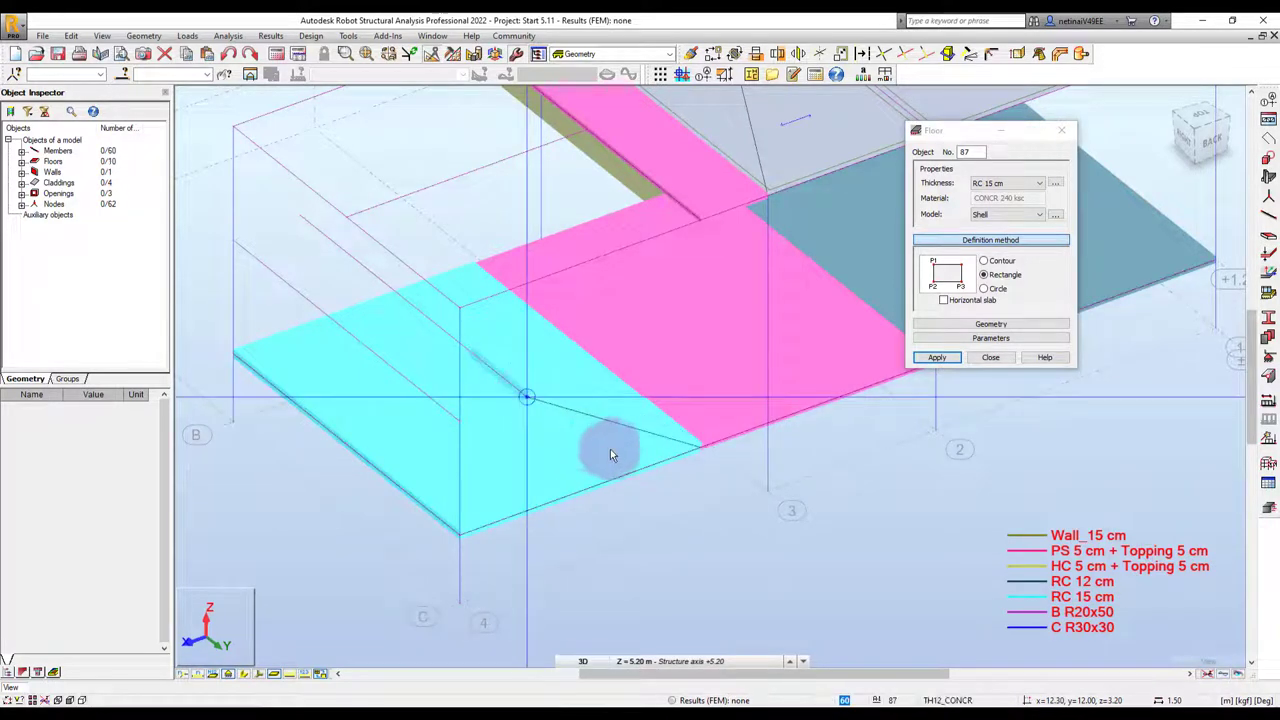
pyautogui.click(1064, 140)
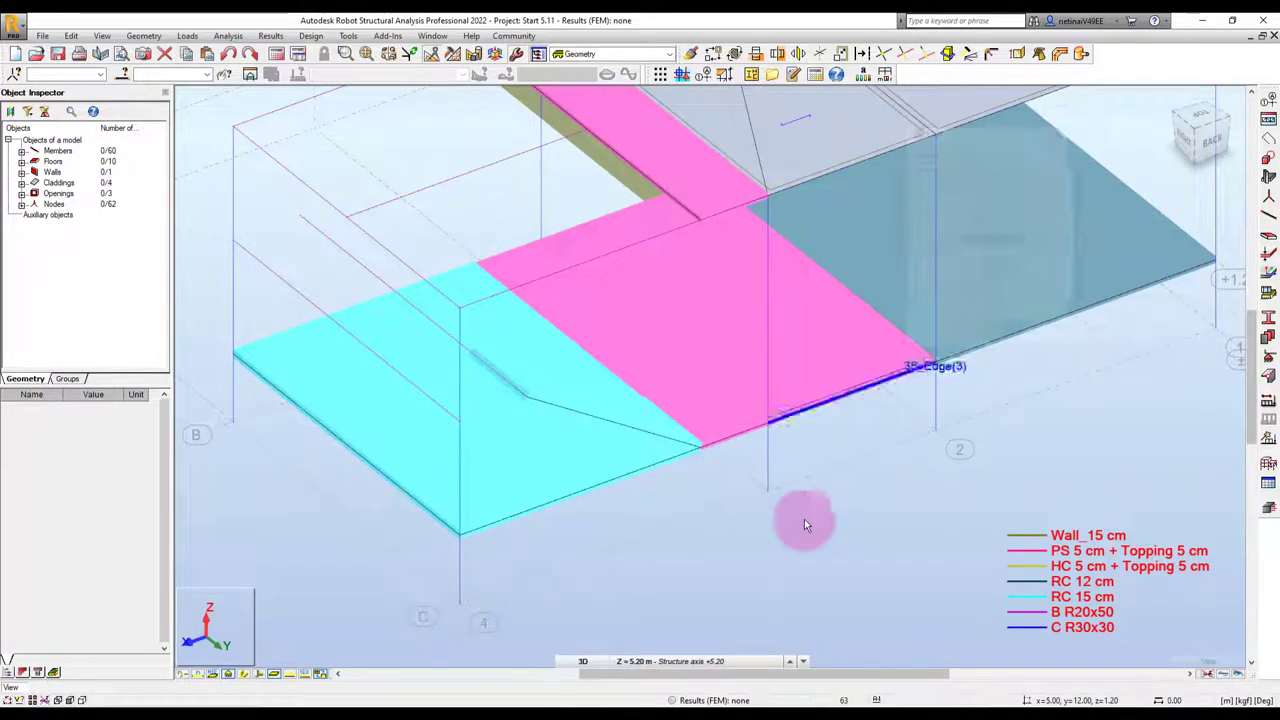
pyautogui.moveTo(804, 519)
pyautogui.keyDown('shift'); pyautogui.mouseDown(button='middle')
pyautogui.moveTo(740, 527)
pyautogui.moveTo(704, 507)
pyautogui.moveTo(1132, 562)
pyautogui.mouseUp(button='middle'); pyautogui.keyUp('shift')
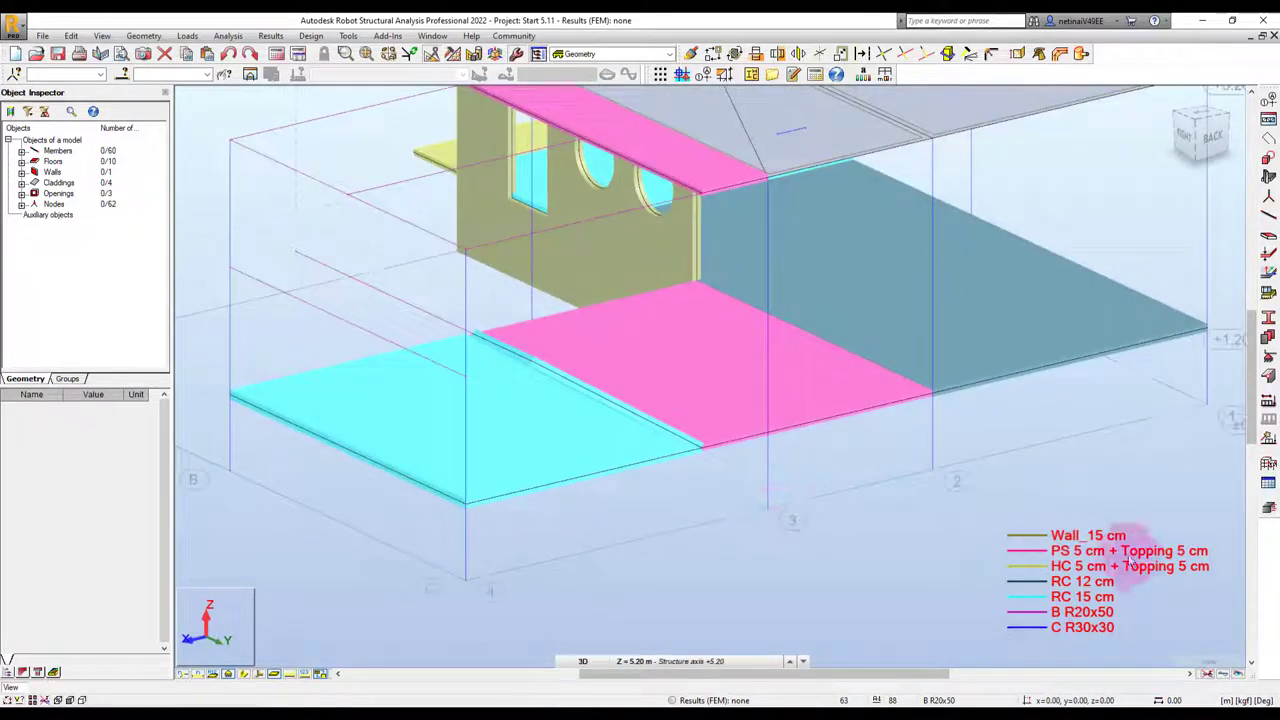
pyautogui.click(1207, 676)
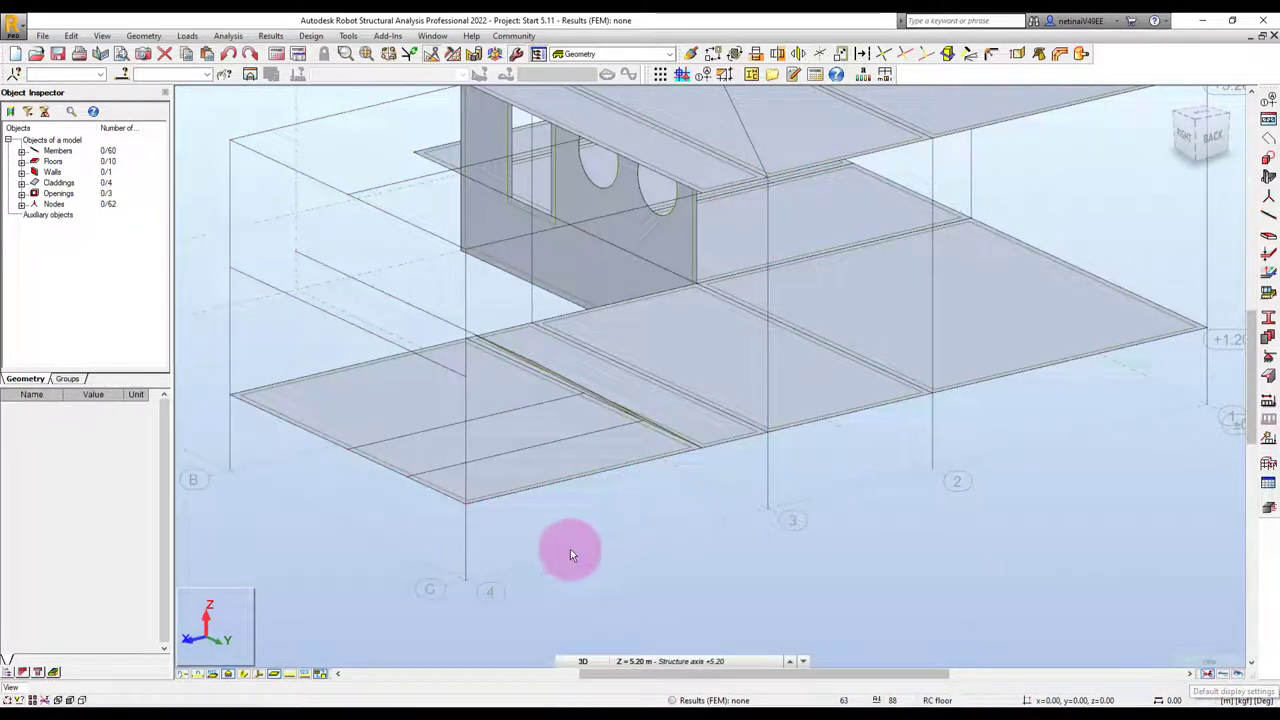
# Show member section shapes and orbit the view to the top of the inclined stair slab
pyautogui.click(251, 673)
pyautogui.keyDown('shift'); pyautogui.moveTo(628, 563); pyautogui.dragTo(560, 554, button='middle'); pyautogui.keyUp('shift')
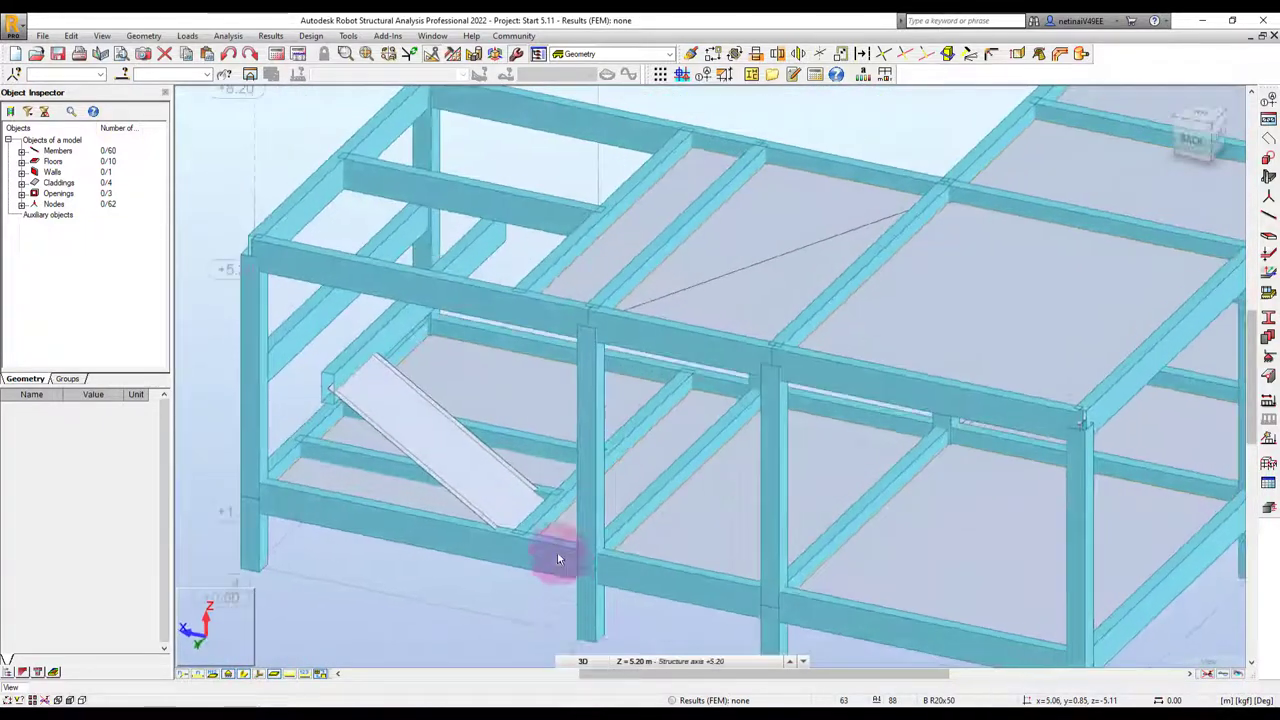
pyautogui.click(451, 452)
pyautogui.moveTo(457, 588)
pyautogui.keyDown('shift'); pyautogui.mouseDown(button='middle')
pyautogui.moveTo(526, 559)
pyautogui.moveTo(534, 571)
pyautogui.moveTo(512, 561)
pyautogui.moveTo(546, 585)
pyautogui.moveTo(500, 531)
pyautogui.mouseUp(button='middle'); pyautogui.keyUp('shift')
pyautogui.moveTo(411, 358)
pyautogui.keyDown('shift'); pyautogui.mouseDown(button='middle')
pyautogui.moveTo(434, 354)
pyautogui.moveTo(486, 400)
pyautogui.moveTo(428, 457)
pyautogui.mouseUp(button='middle'); pyautogui.keyUp('shift')
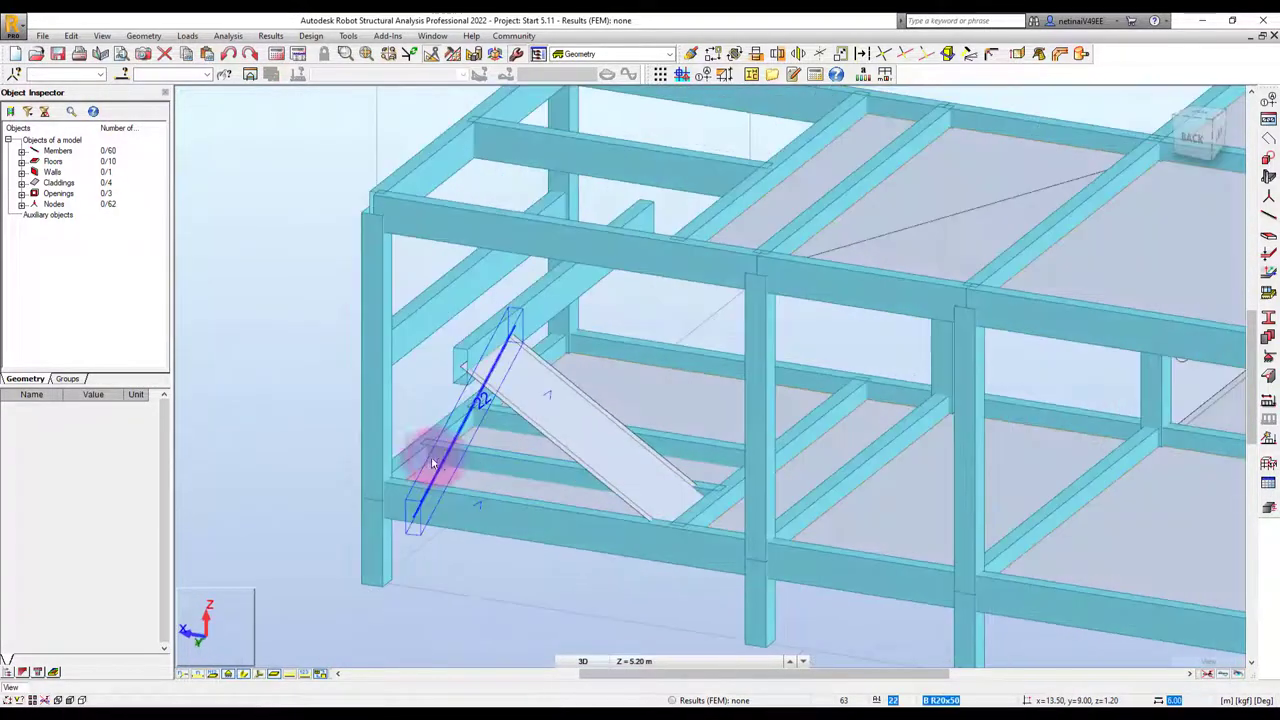
pyautogui.keyDown('shift'); pyautogui.moveTo(430, 569); pyautogui.dragTo(451, 566, button='middle'); pyautogui.keyUp('shift')
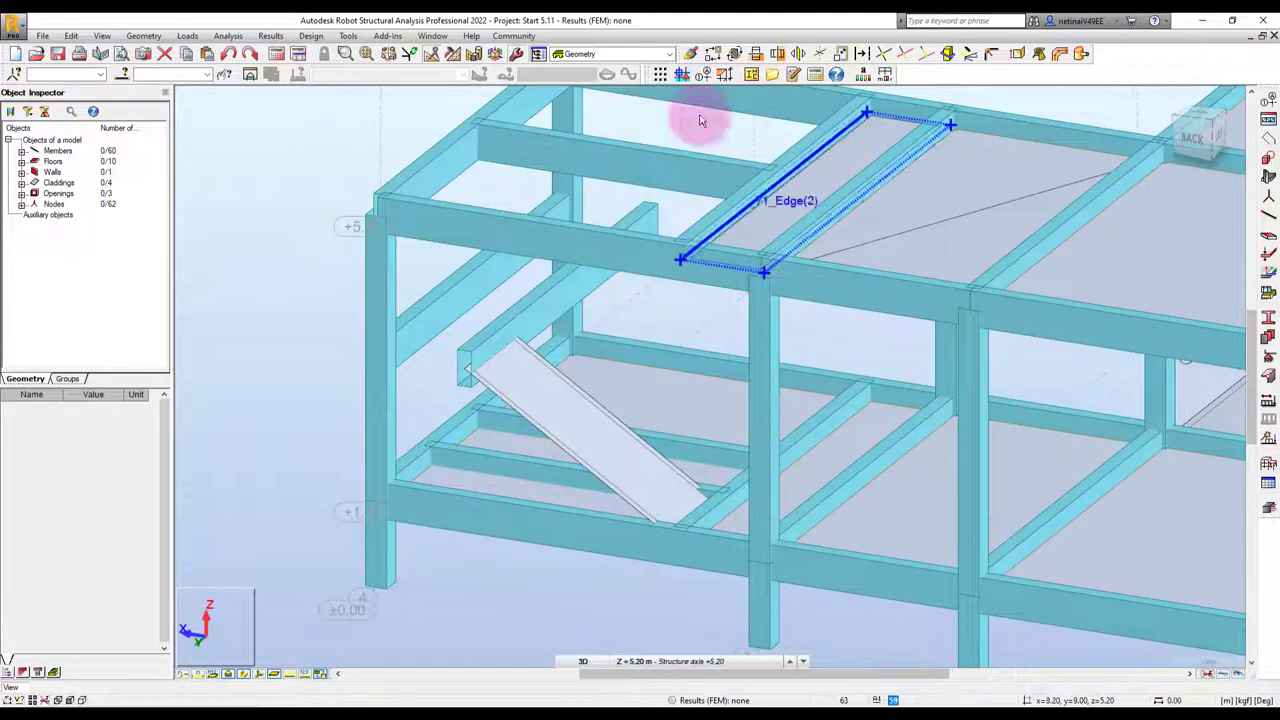
# Add a horizontal RC 15 cm rectangular landing slab at +5.20 beside the stub beam and column
pyautogui.click(143, 36)
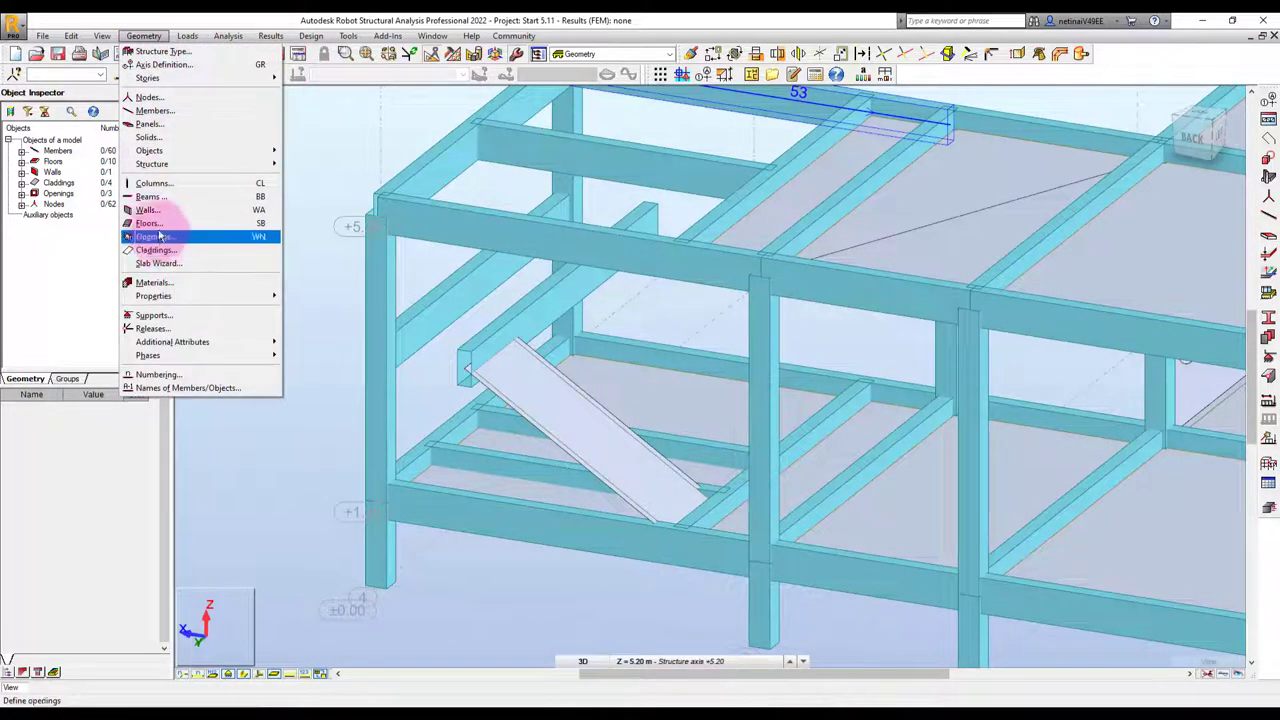
pyautogui.click(155, 223)
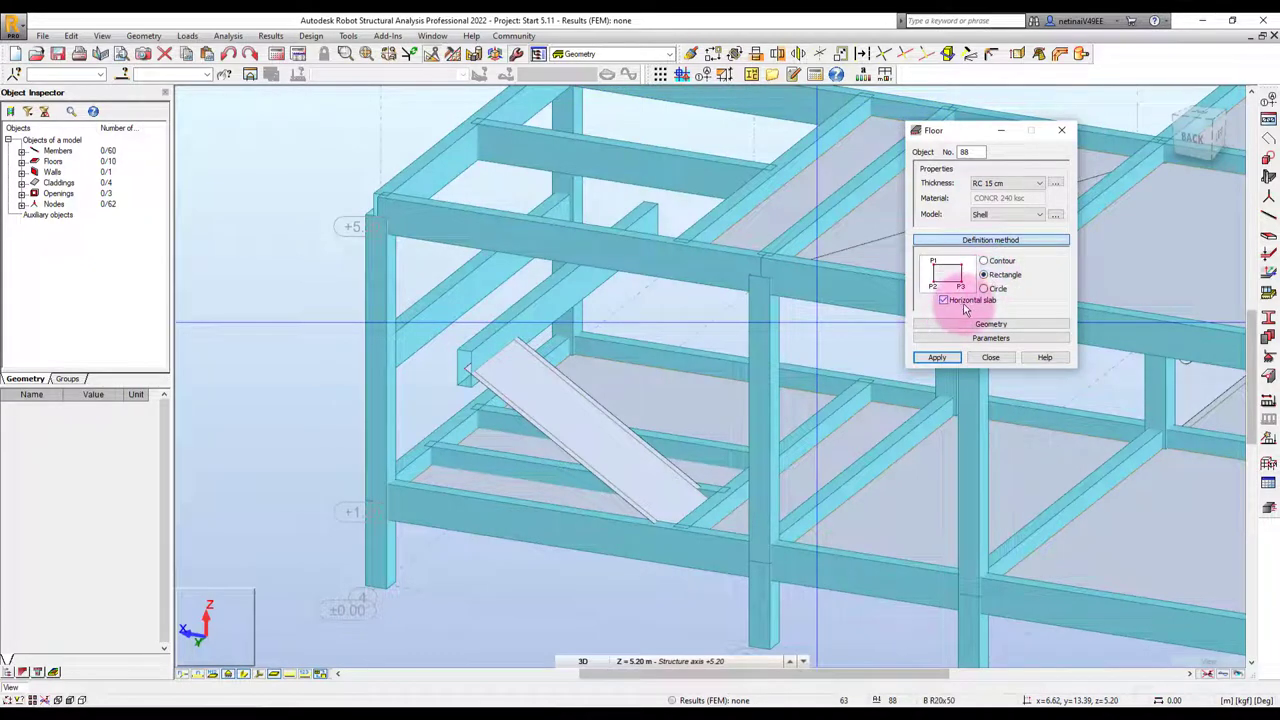
pyautogui.click(465, 369)
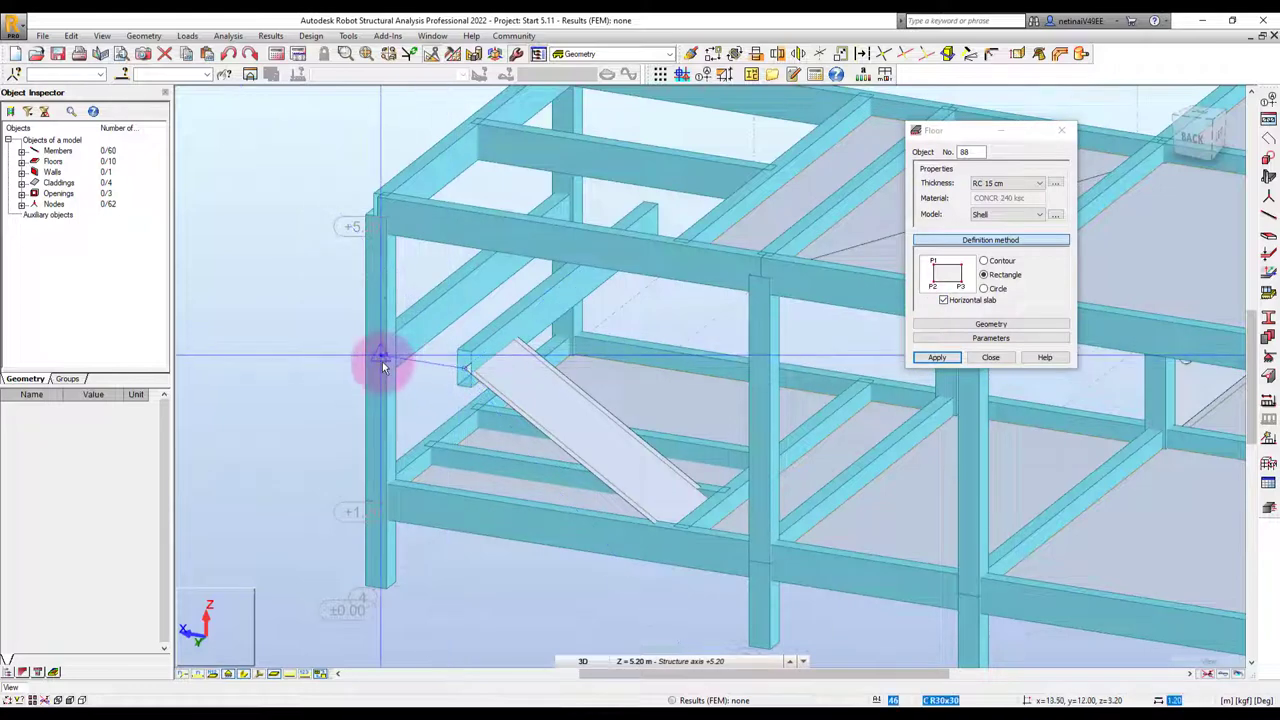
pyautogui.click(393, 360)
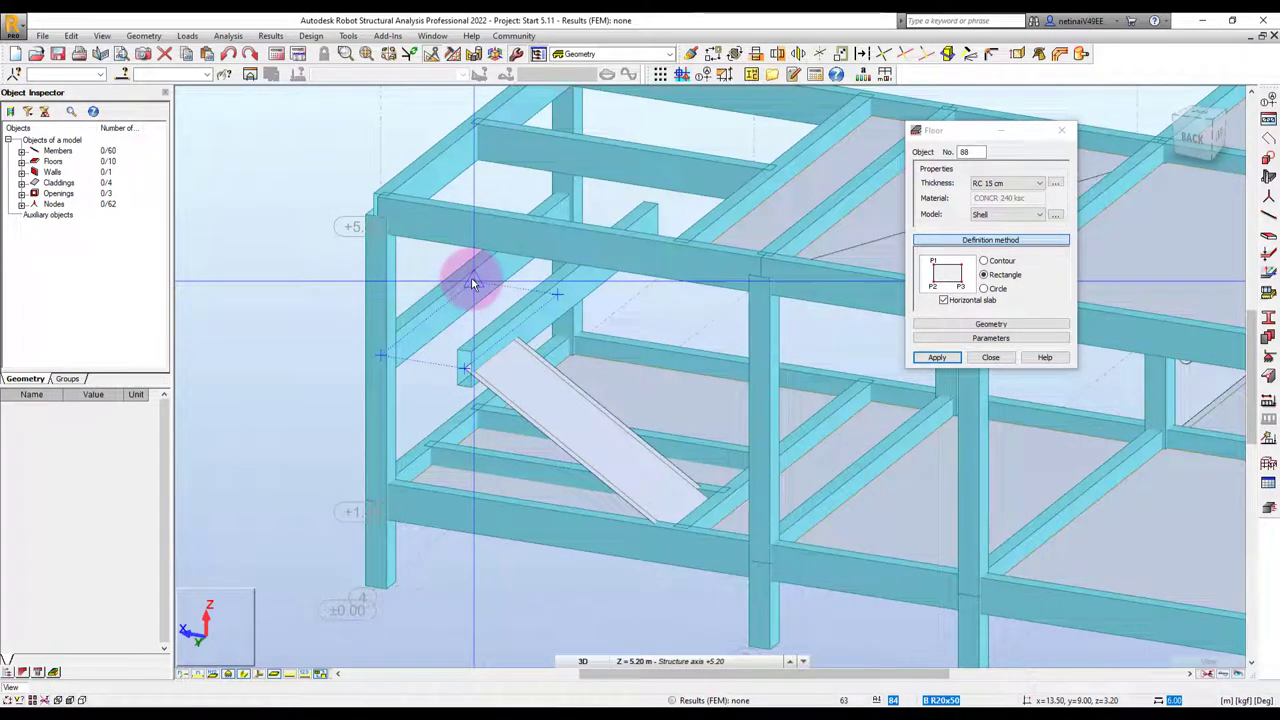
pyautogui.click(474, 284)
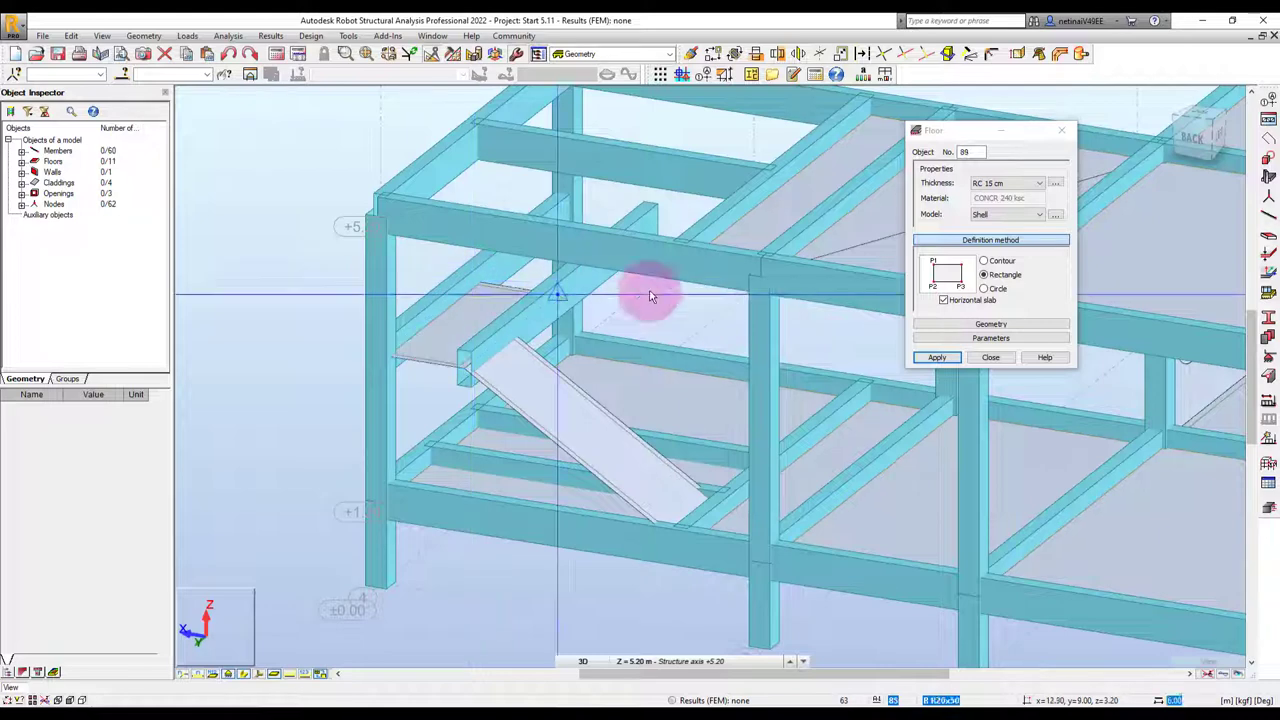
pyautogui.click(990, 357)
# Delete the stub beam at the stair top, the beam under the stair, and the beam crossing the lower slab
pyautogui.scroll(-2, 620, 295)
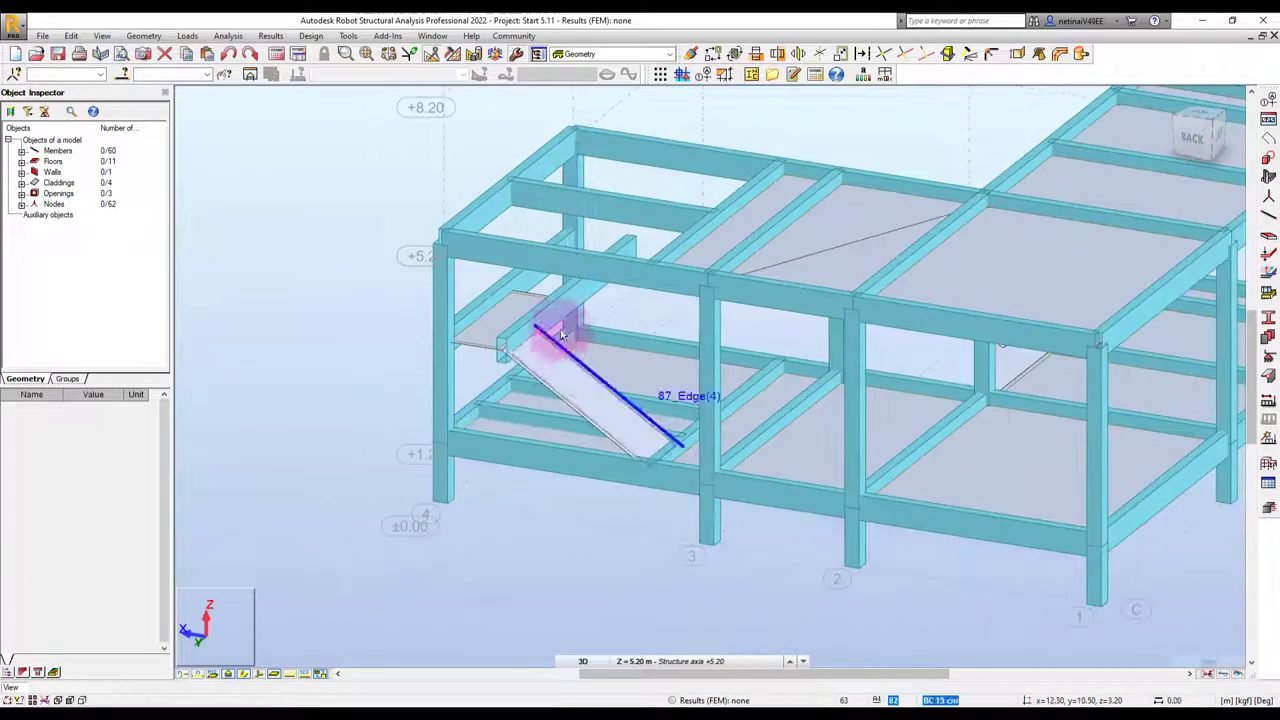
pyautogui.click(568, 293)
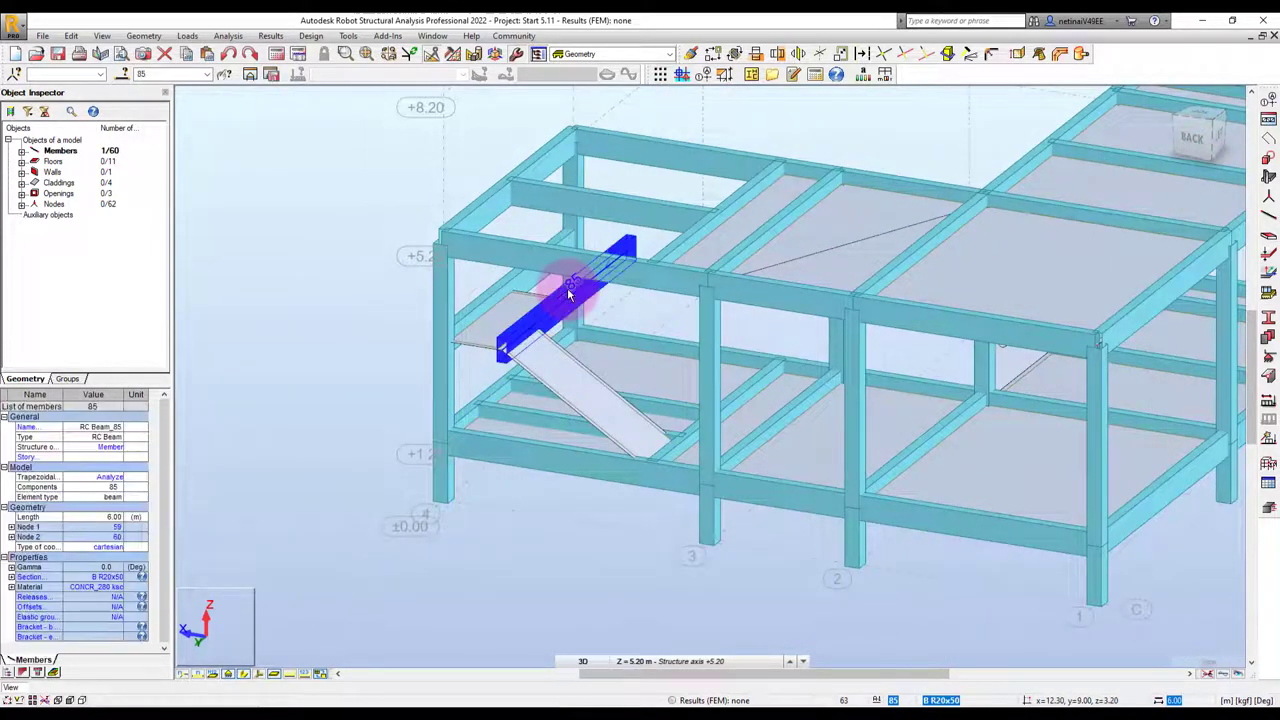
pyautogui.press('Delete')
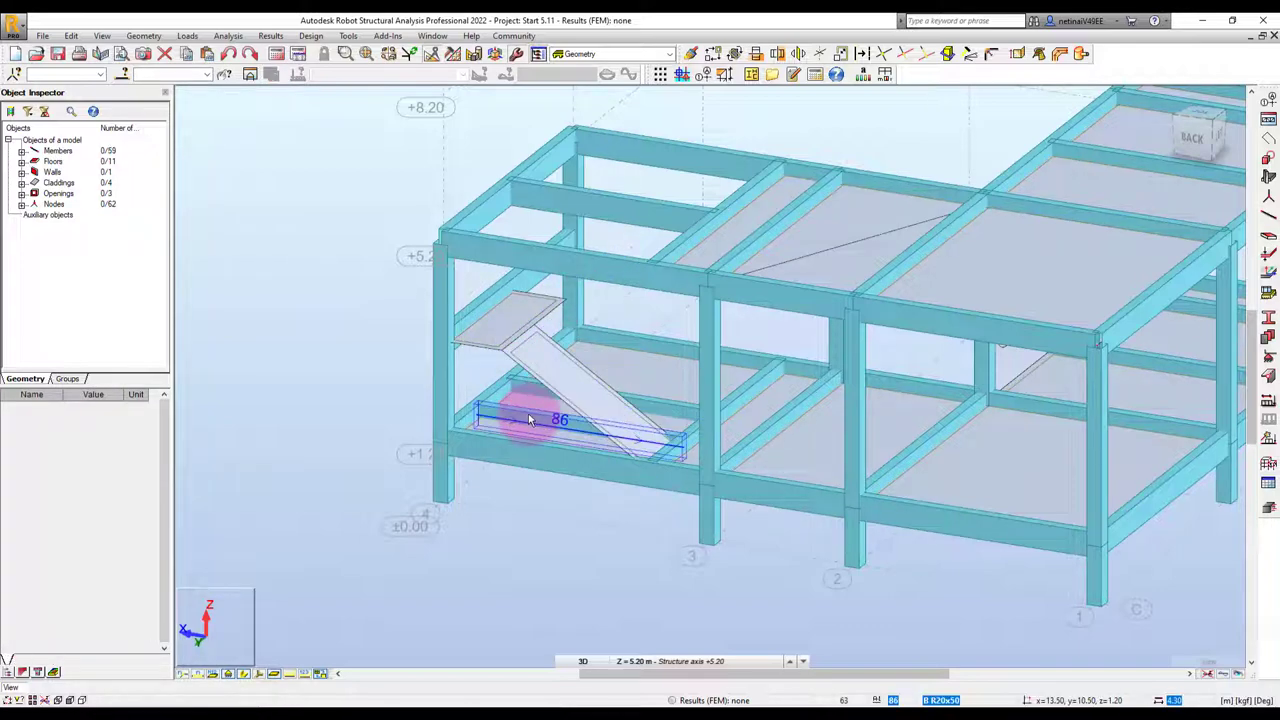
pyautogui.click(530, 420)
pyautogui.press('Delete')
pyautogui.keyDown('shift'); pyautogui.moveTo(565, 535); pyautogui.dragTo(612, 534, button='middle'); pyautogui.keyUp('shift')
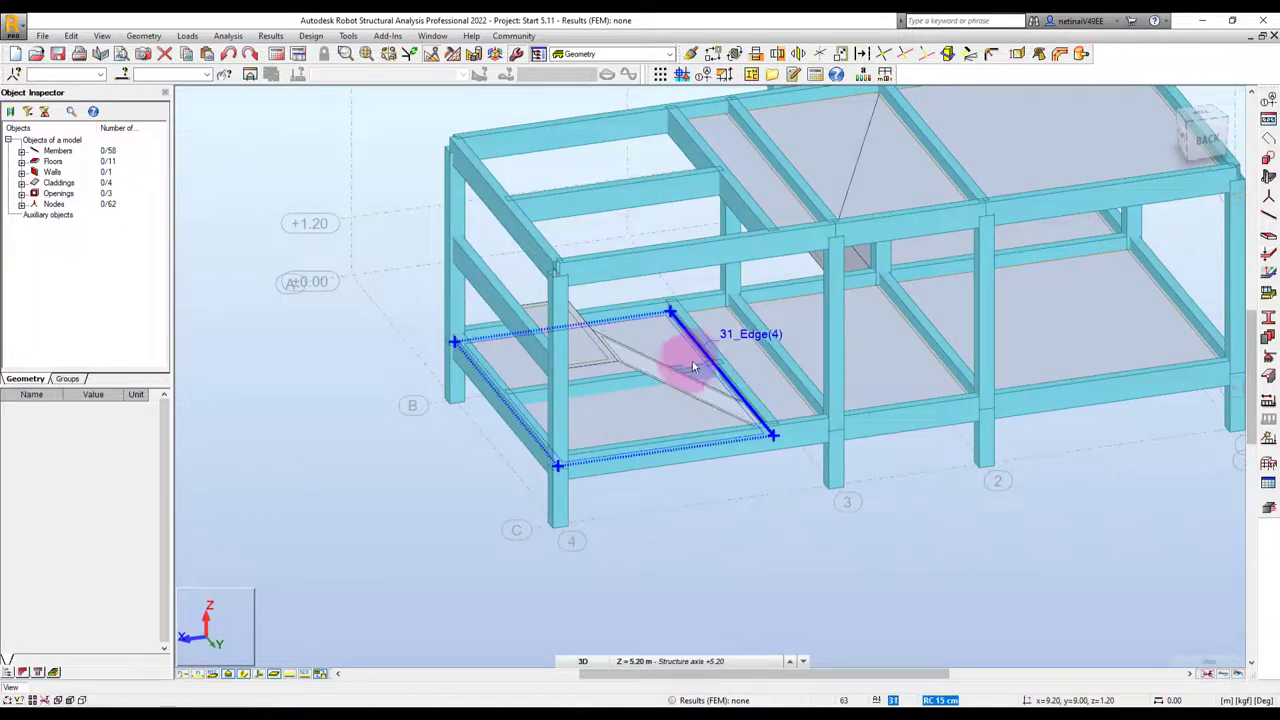
pyautogui.click(694, 363)
pyautogui.press('Delete')
pyautogui.moveTo(688, 523)
pyautogui.keyDown('shift'); pyautogui.mouseDown(button='middle')
pyautogui.moveTo(757, 527)
pyautogui.moveTo(700, 562)
pyautogui.mouseUp(button='middle'); pyautogui.keyUp('shift')
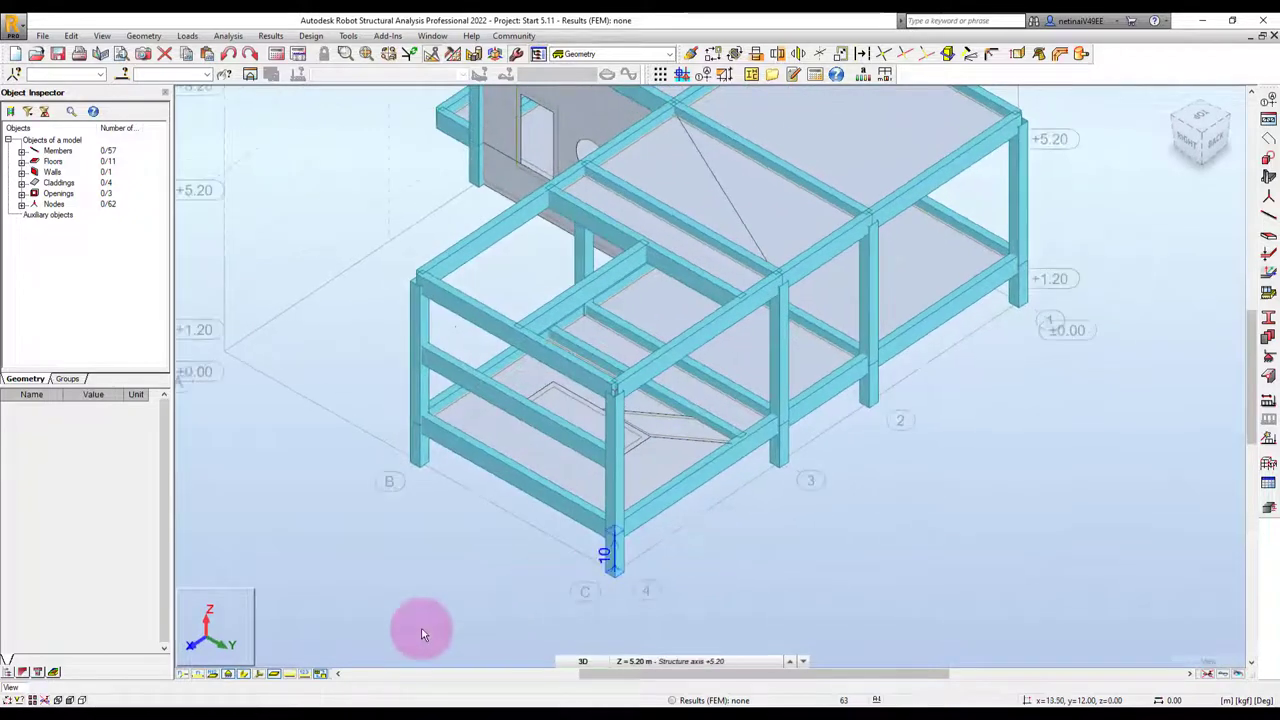
# Switch back to the plain grey display and orbit to view the model from above
pyautogui.click(250, 673)
pyautogui.keyDown('shift'); pyautogui.moveTo(856, 551); pyautogui.dragTo(852, 555, button='middle'); pyautogui.keyUp('shift')
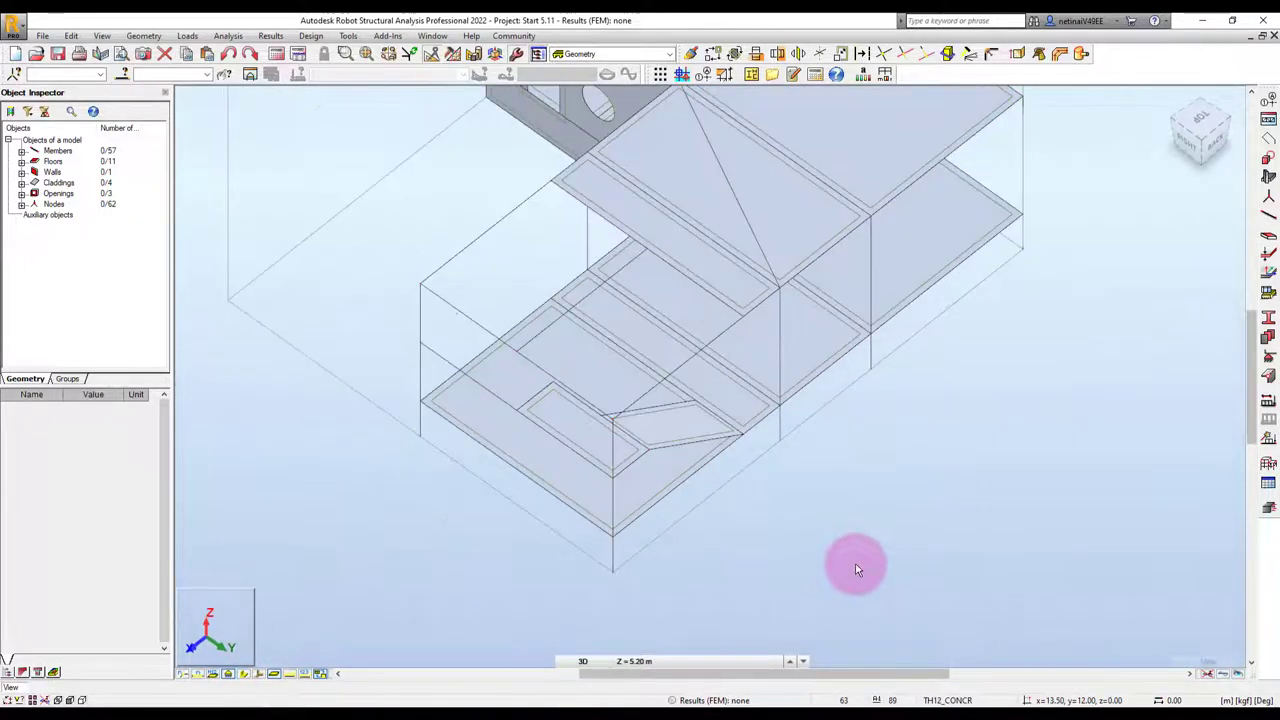
pyautogui.click(680, 200)
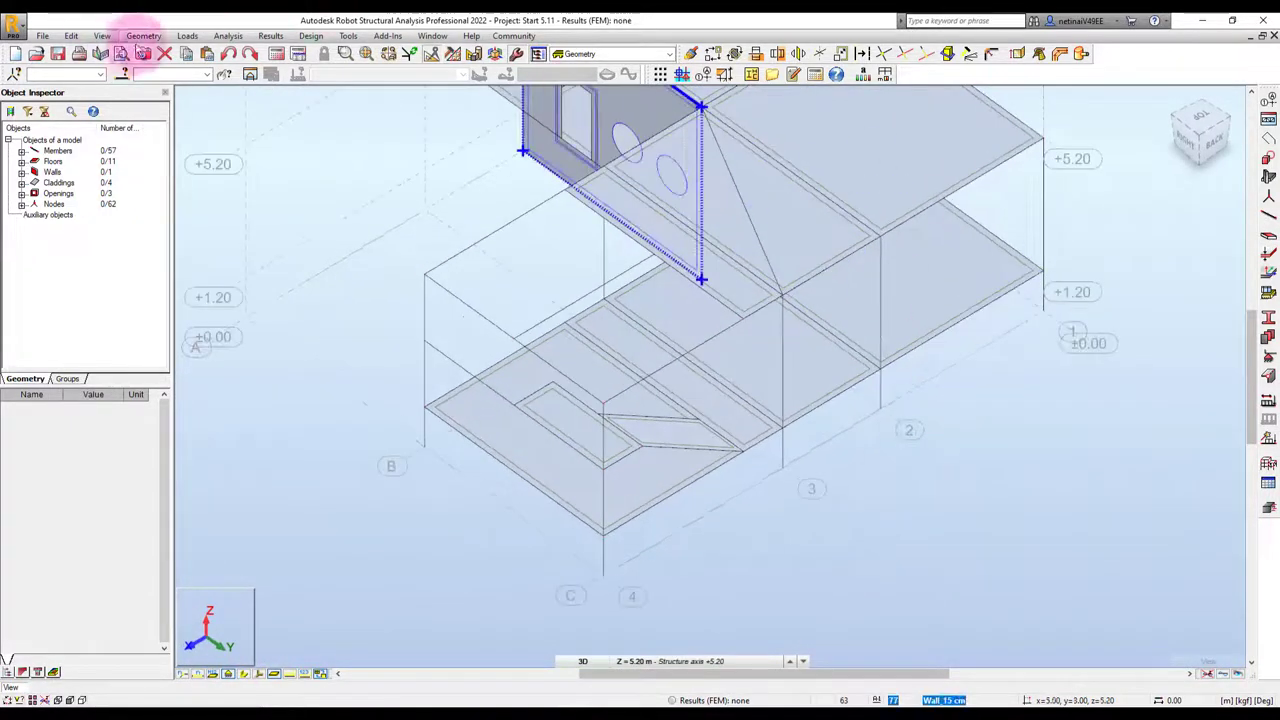
# Draw a three-point rectangular RC 15 cm slab rising from the lower landing to the +5.20 edge
pyautogui.click(143, 36)
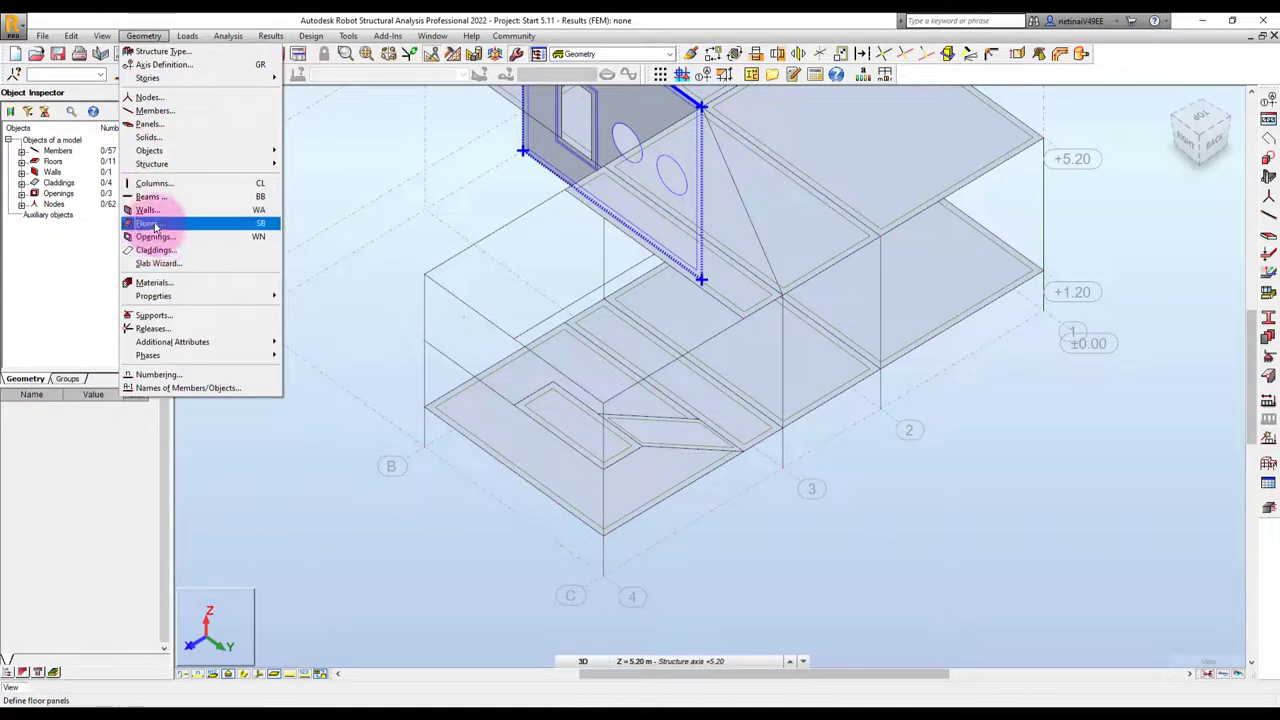
pyautogui.click(148, 223)
pyautogui.click(927, 302)
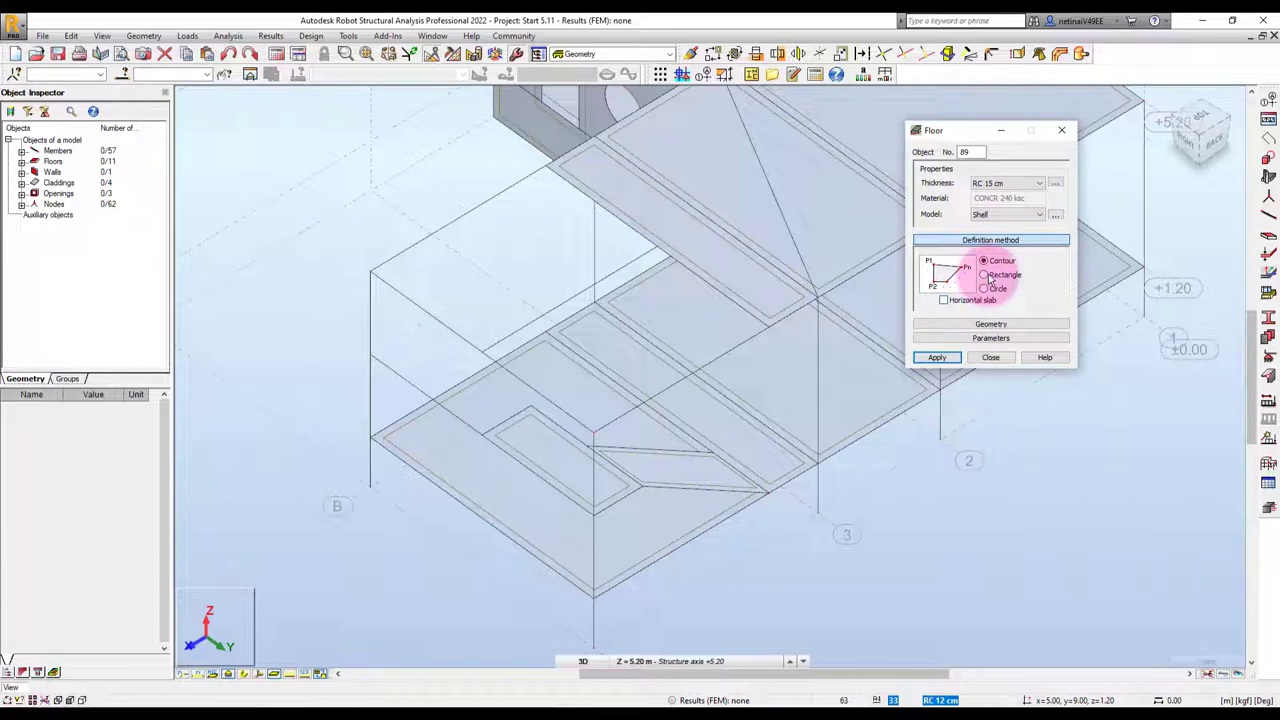
pyautogui.click(990, 281)
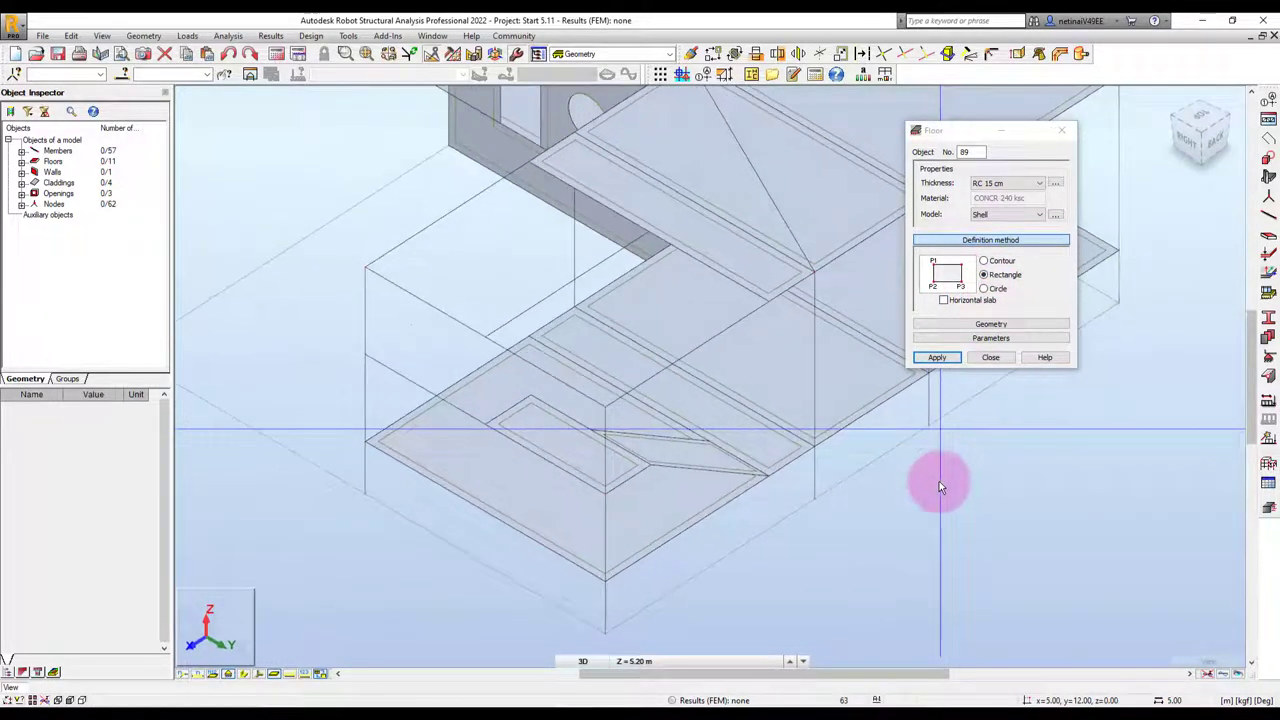
pyautogui.click(530, 397)
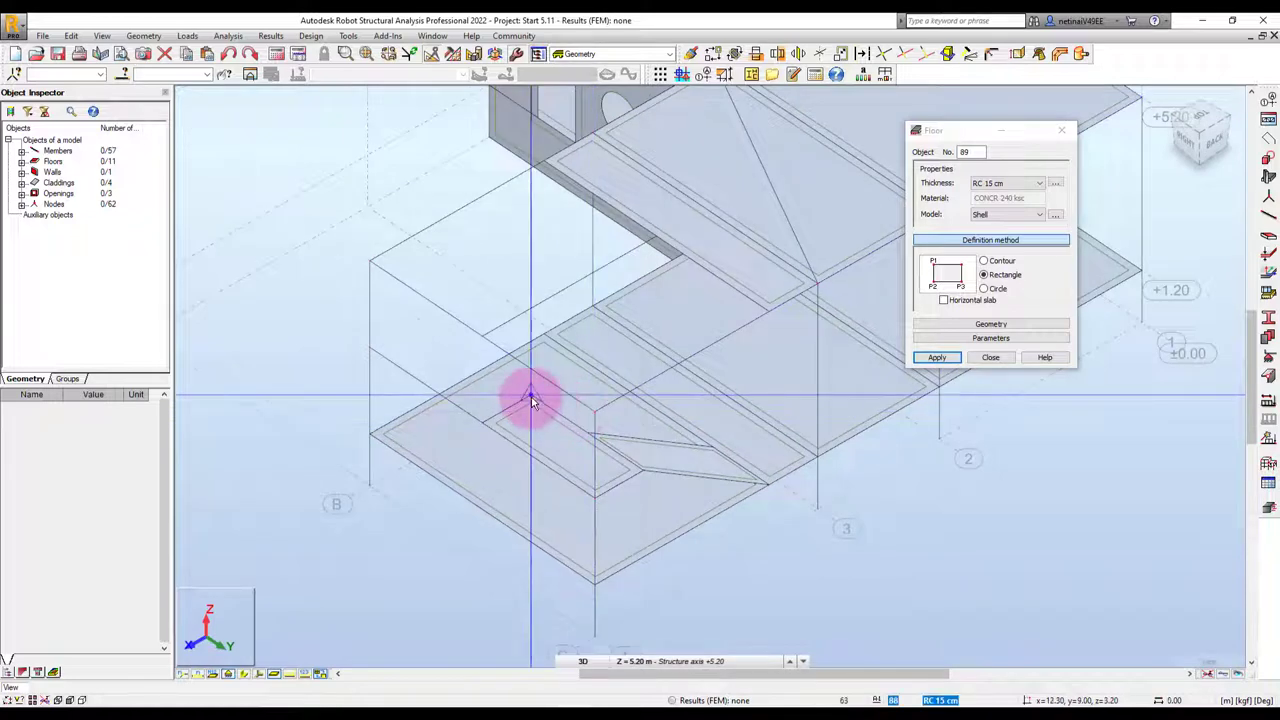
pyautogui.click(588, 432)
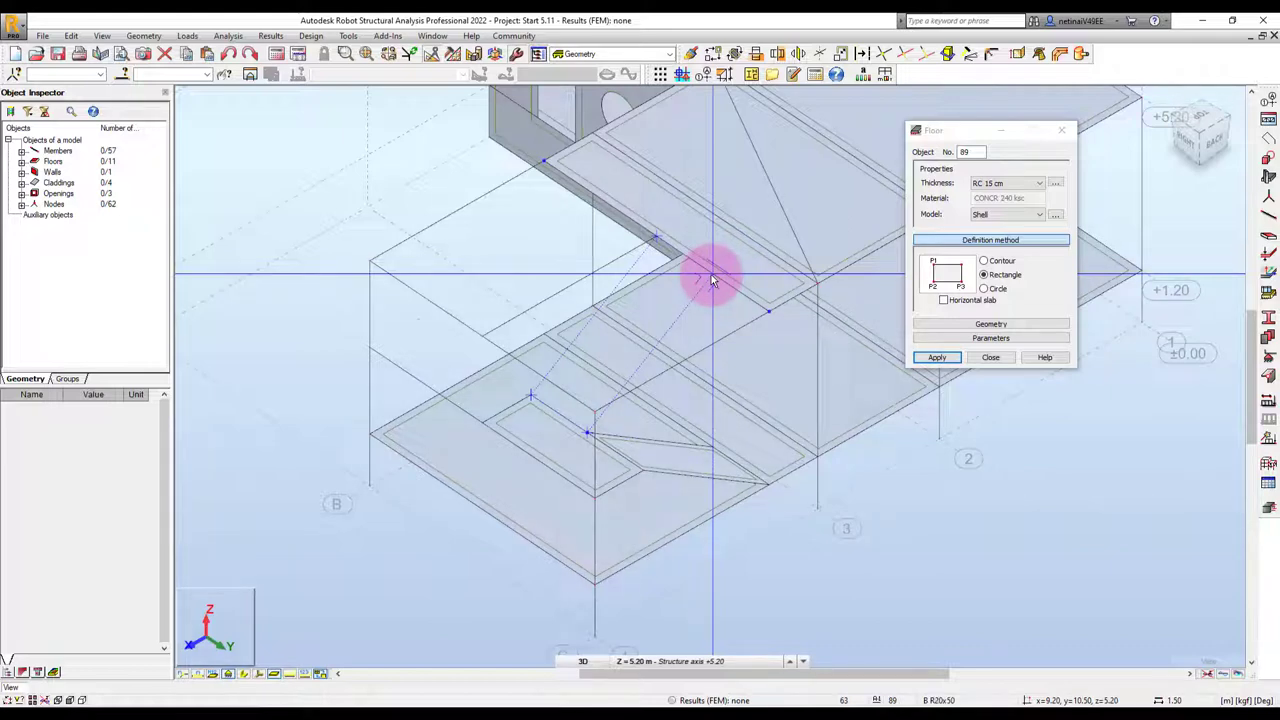
pyautogui.click(711, 280)
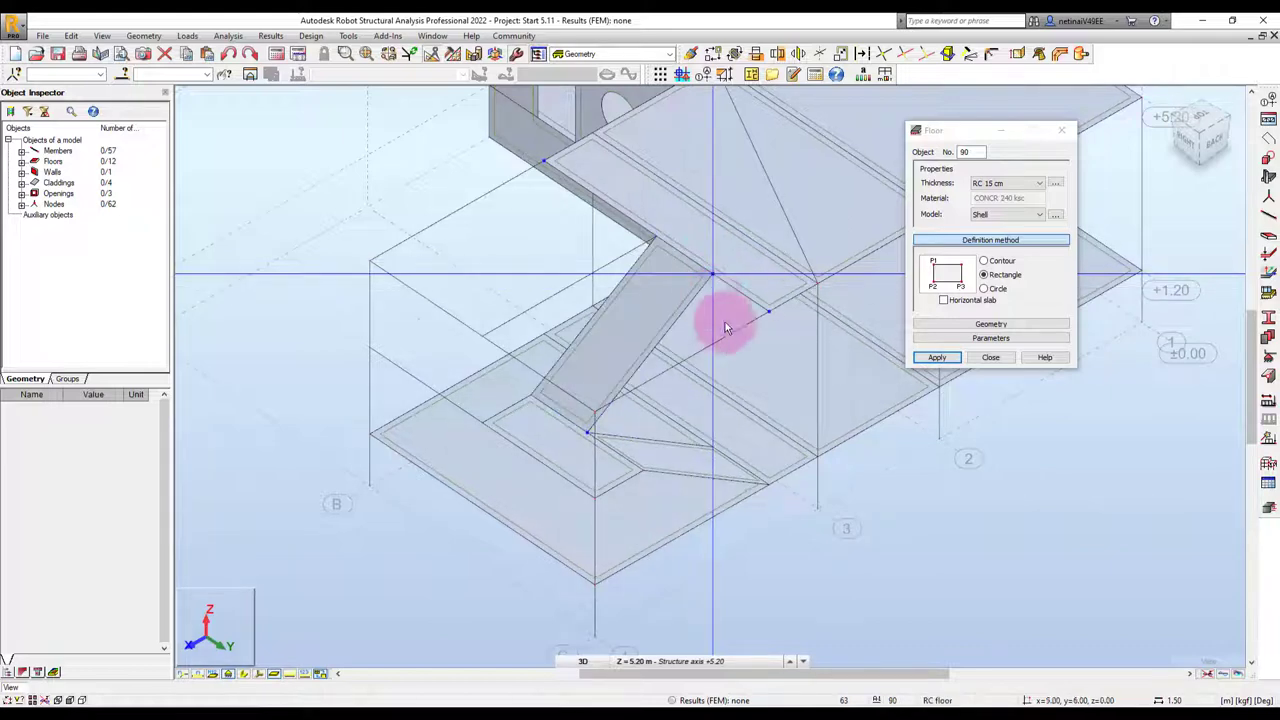
pyautogui.click(990, 357)
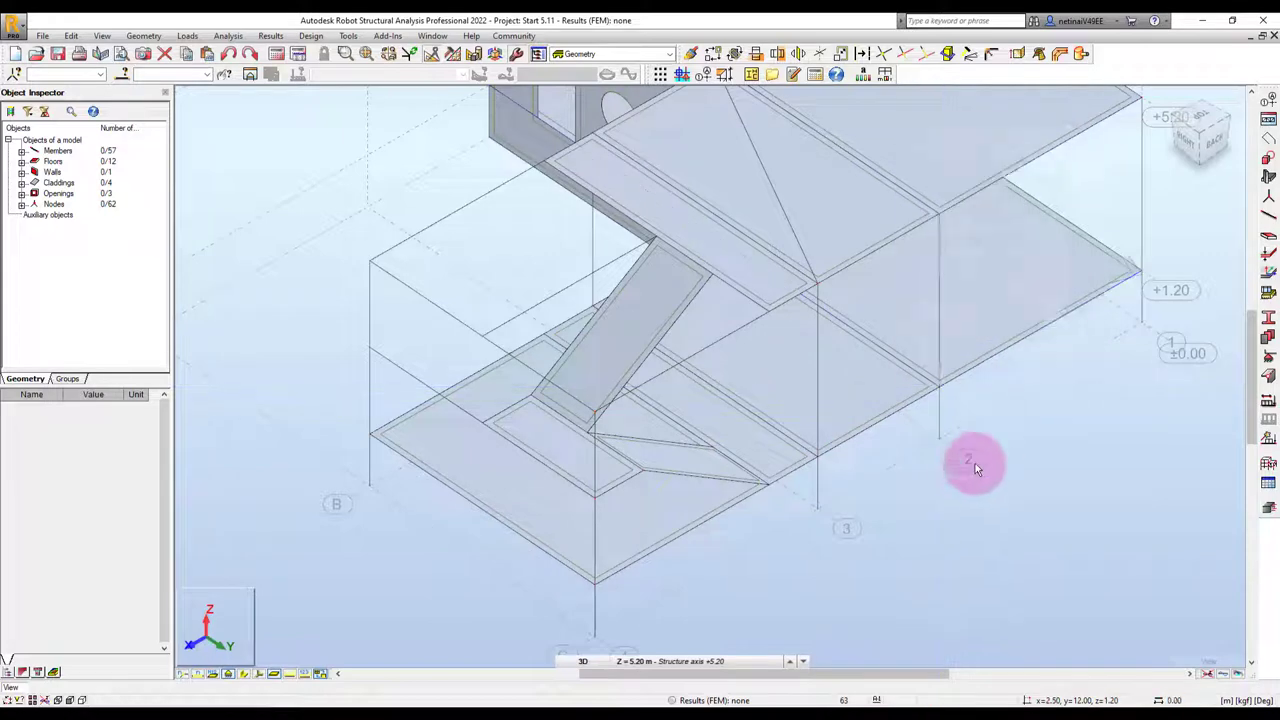
# Delete the existing sloped stair slab 89
pyautogui.keyDown('shift'); pyautogui.moveTo(971, 457); pyautogui.dragTo(623, 295, button='middle'); pyautogui.keyUp('shift')
pyautogui.click(645, 316)
pyautogui.click(645, 316)
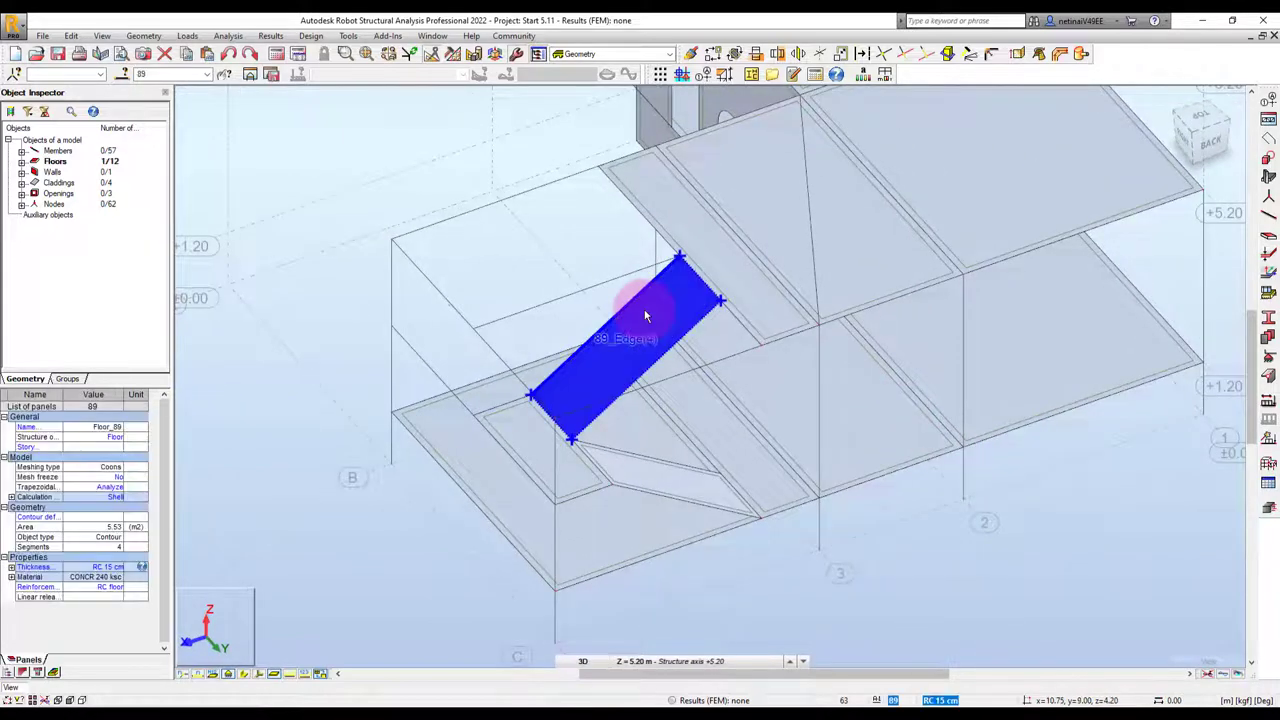
pyautogui.press('Delete')
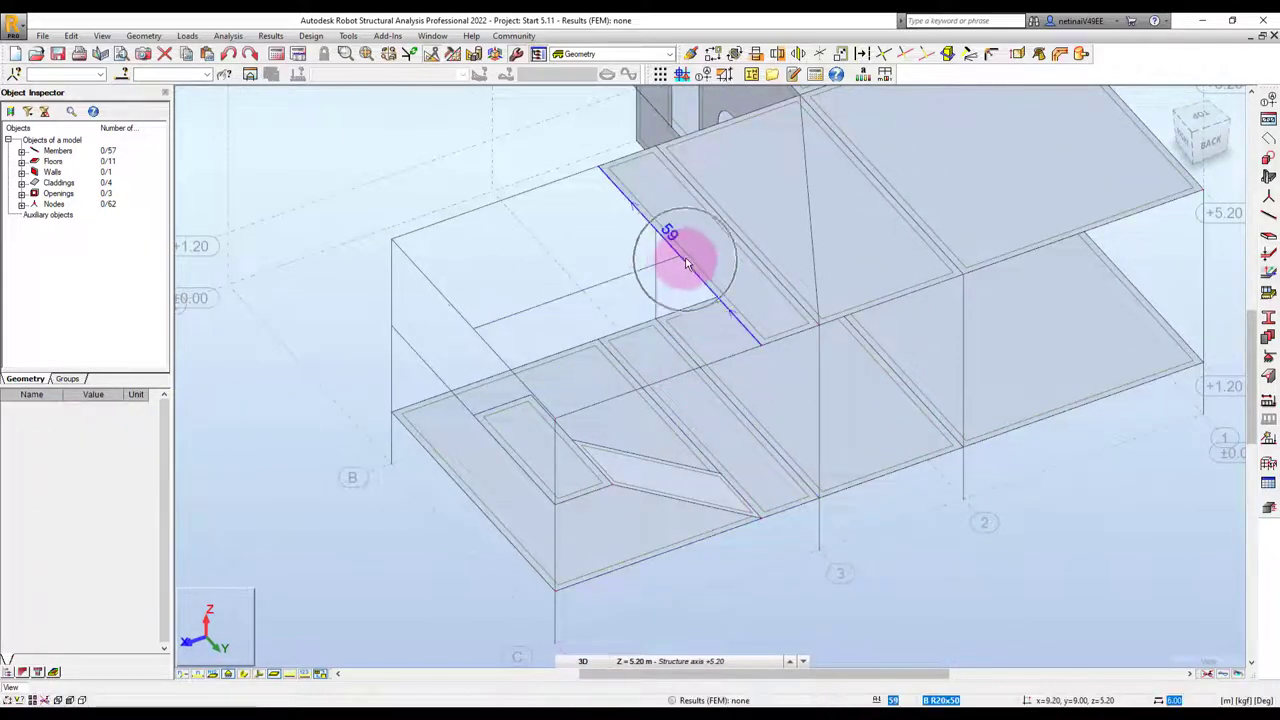
pyautogui.click(614, 359)
# Start a new RC 15 cm floor with Horizontal slab unticked and the three-point Rectangle method
pyautogui.click(1010, 268)
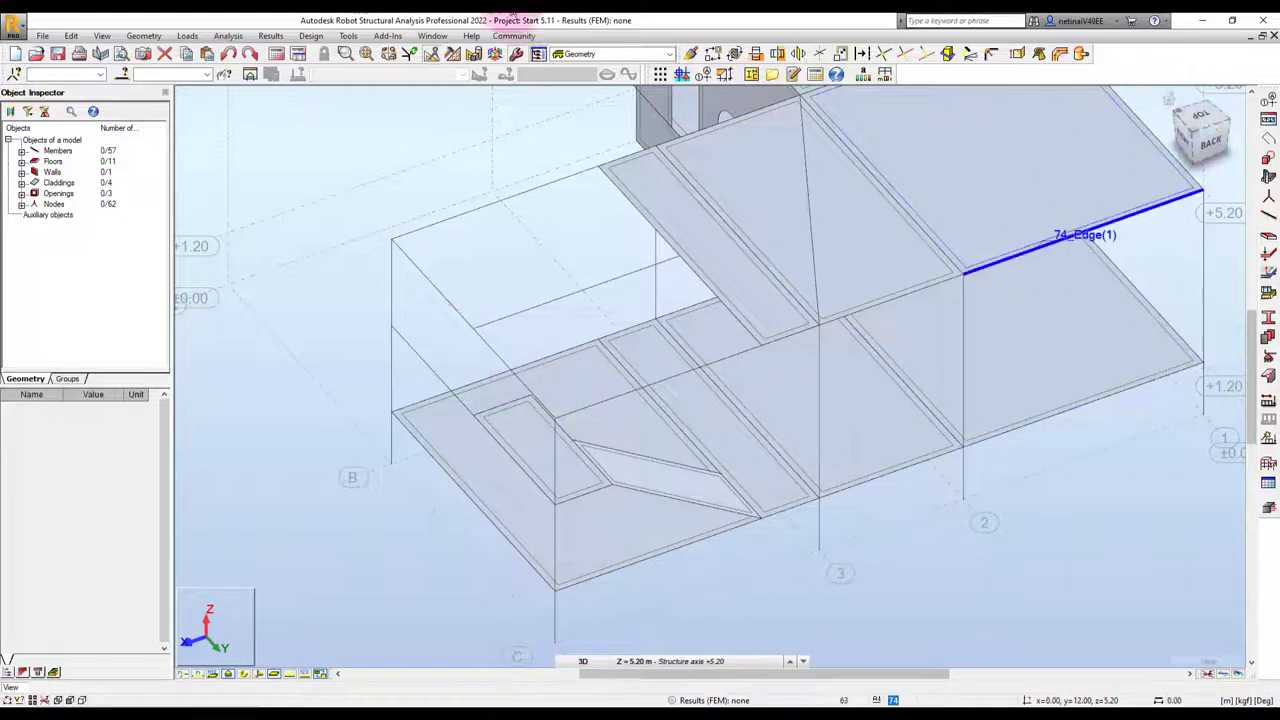
pyautogui.click(143, 35)
pyautogui.click(152, 222)
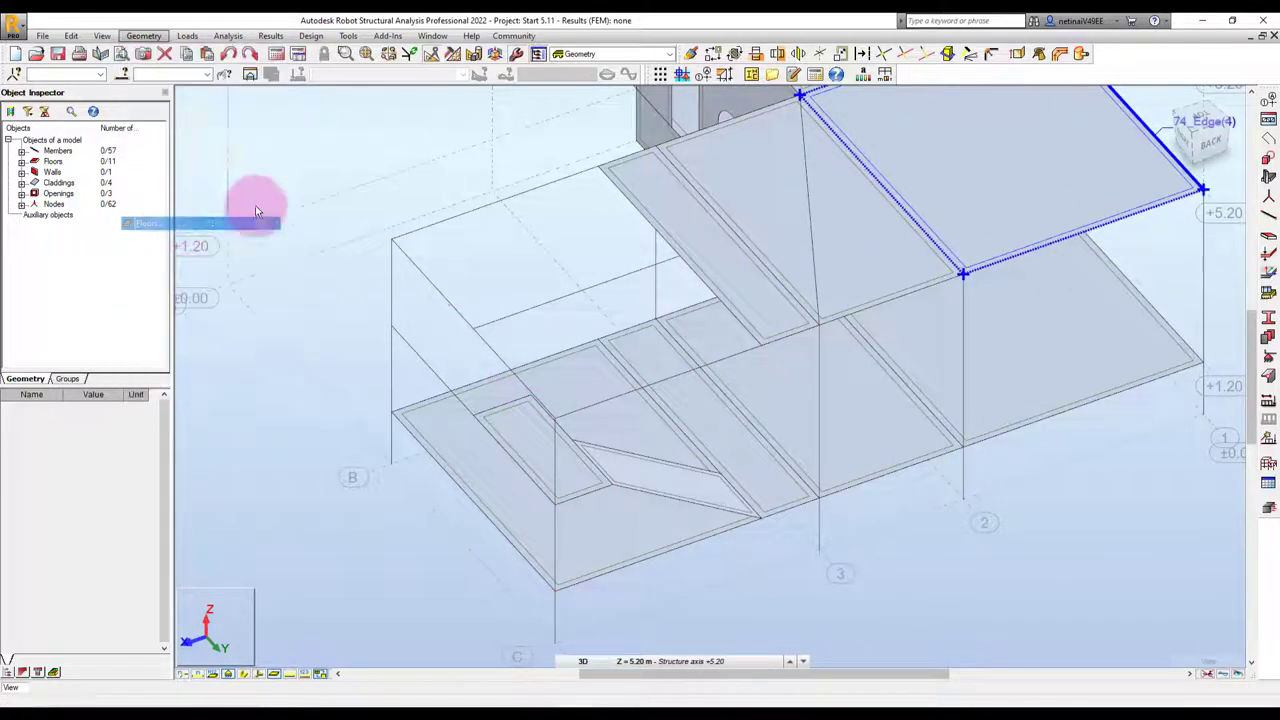
pyautogui.click(678, 257)
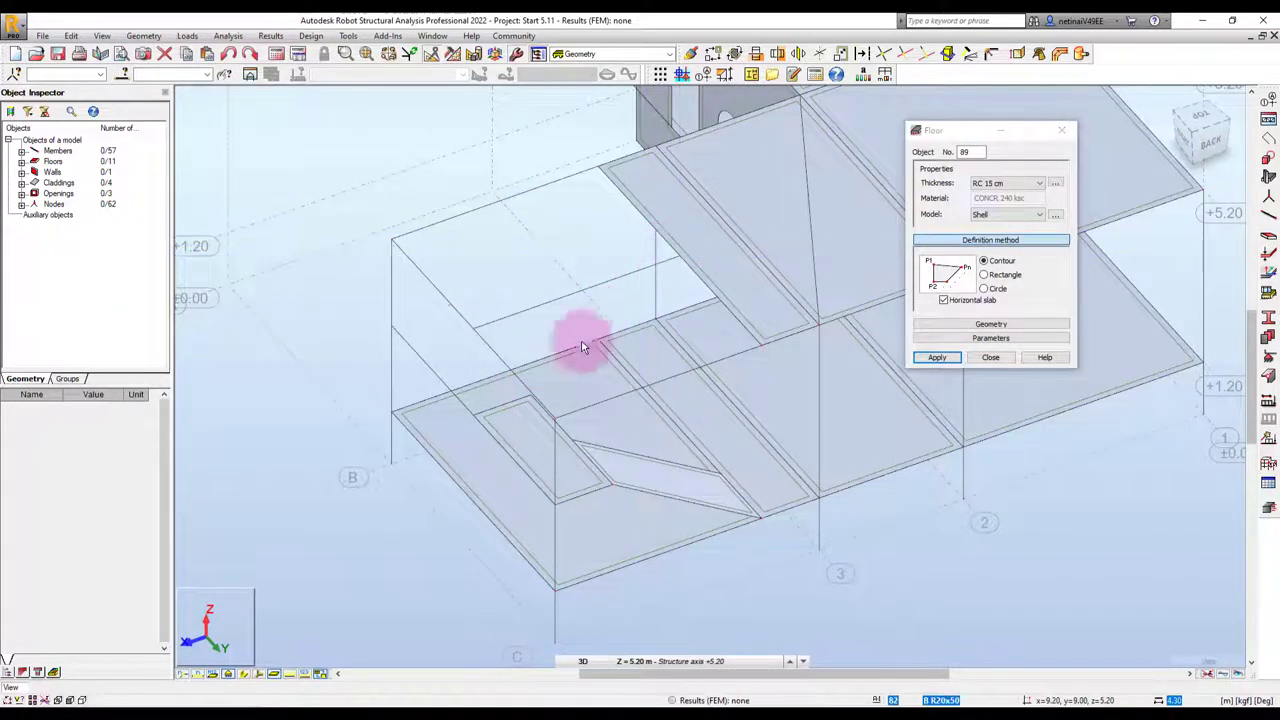
pyautogui.click(572, 442)
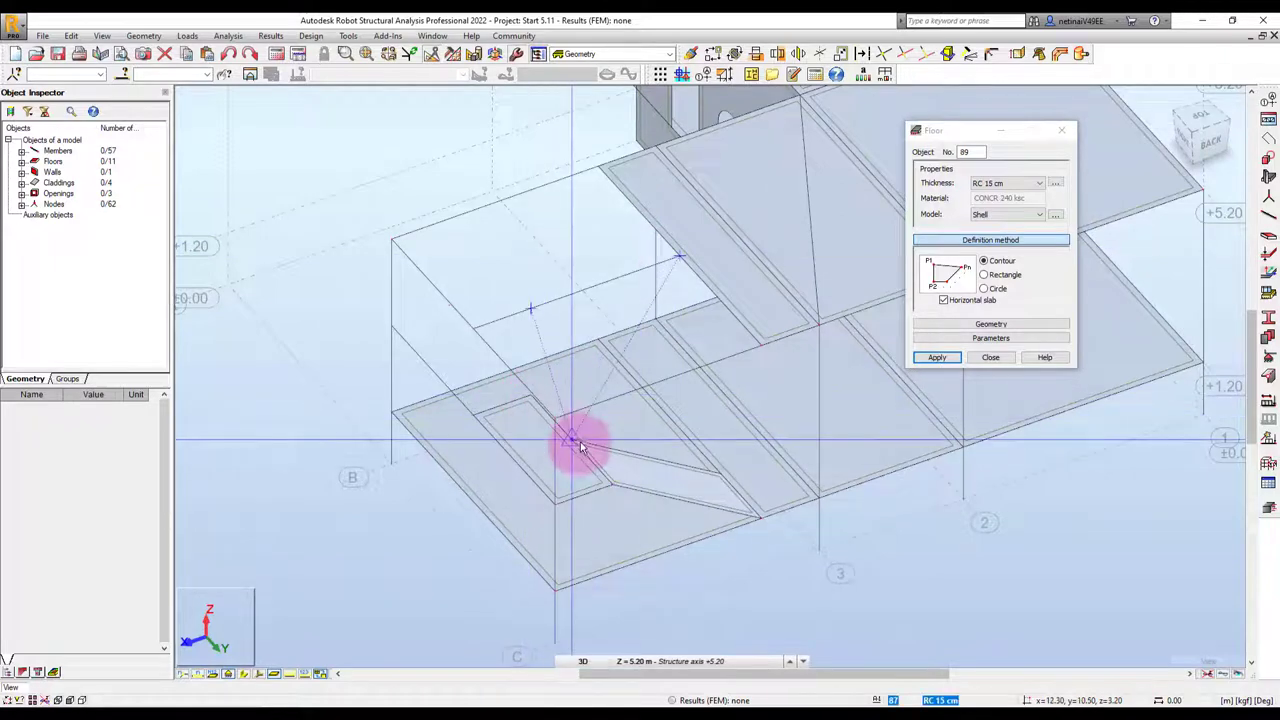
pyautogui.press('BackSpace')
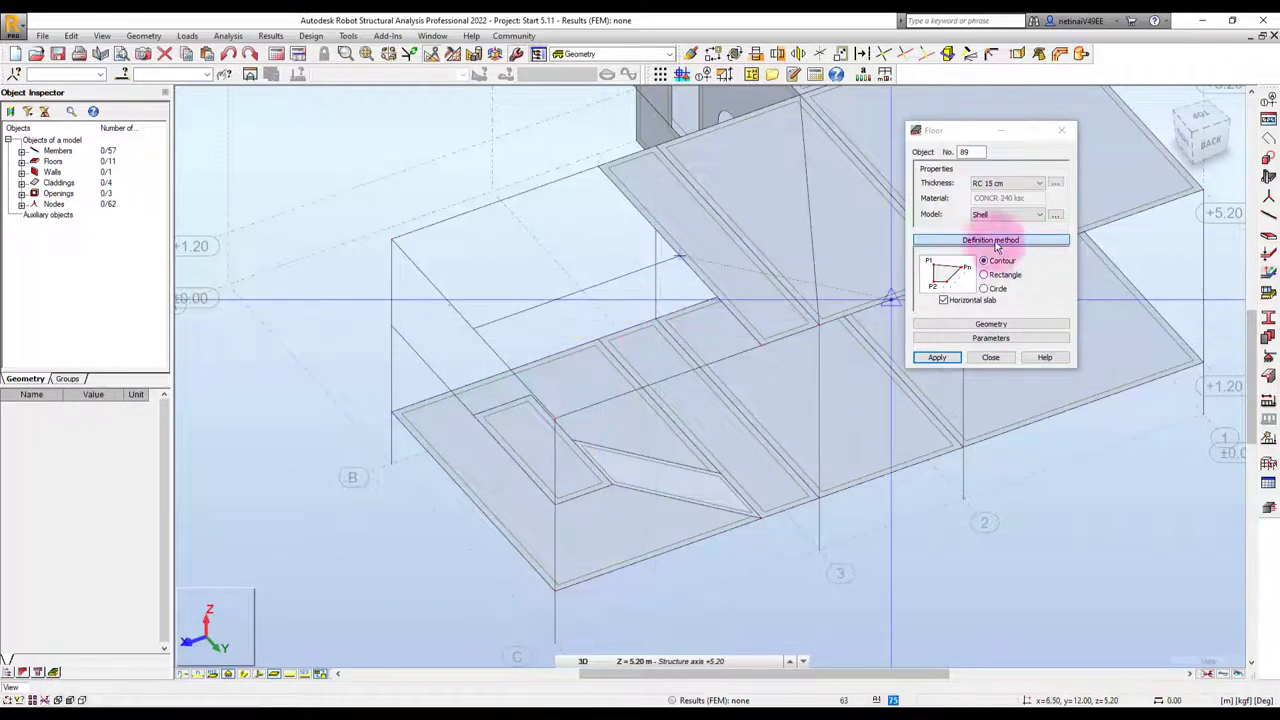
pyautogui.click(953, 308)
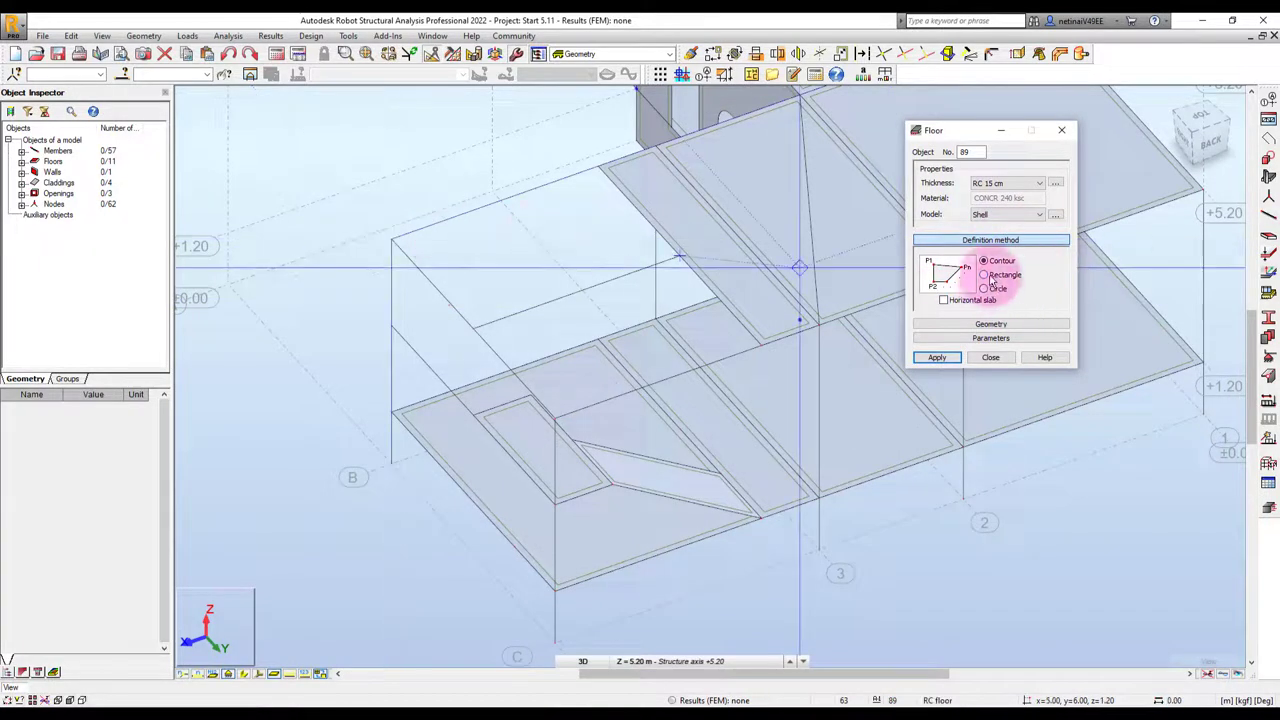
pyautogui.click(991, 262)
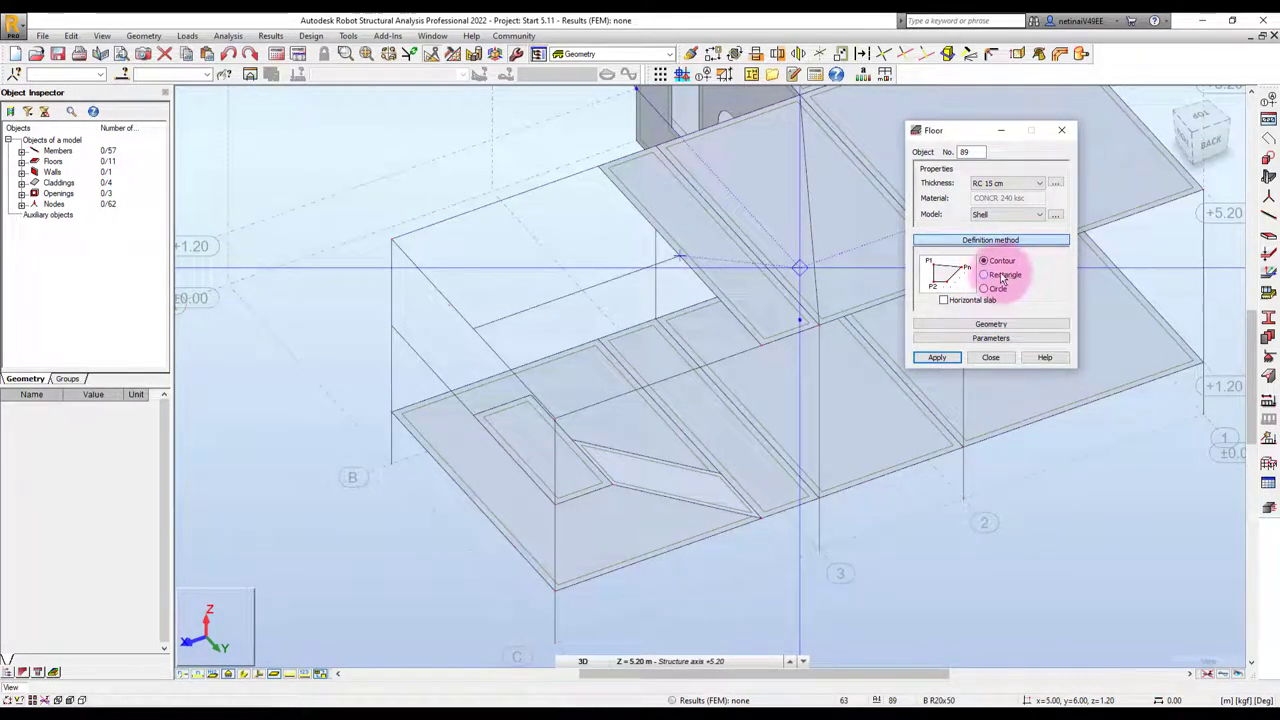
pyautogui.click(1003, 276)
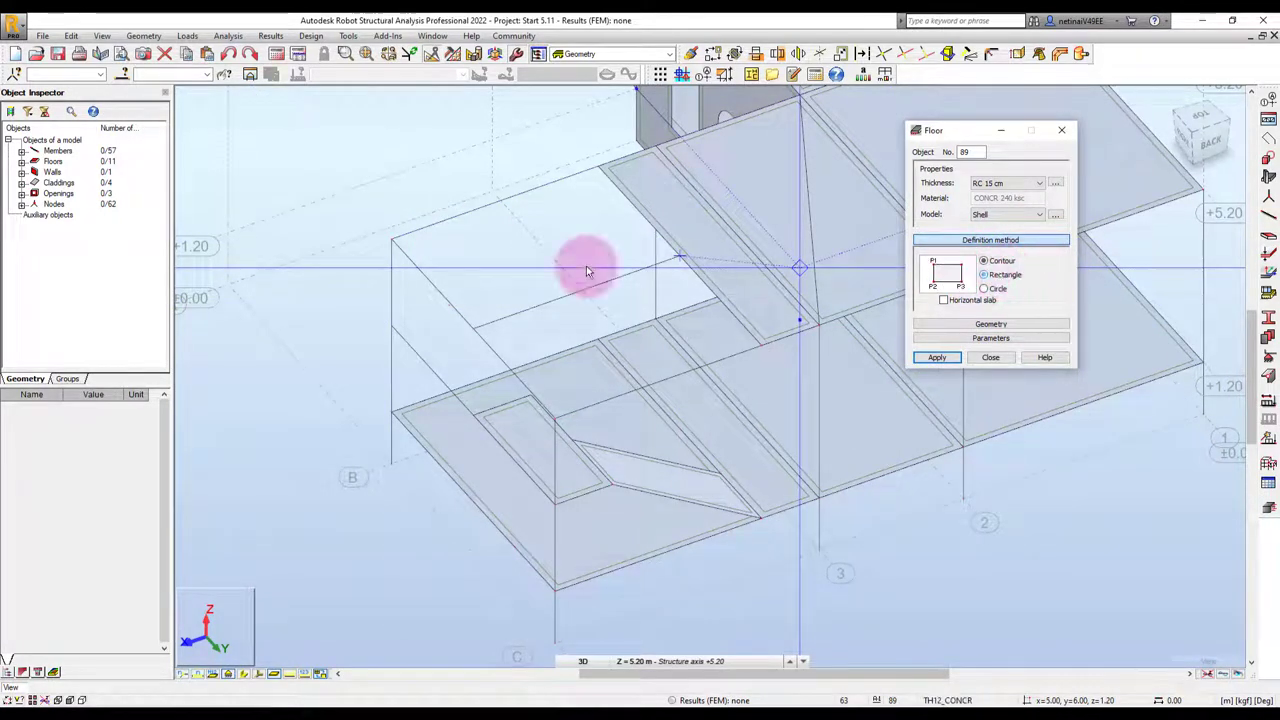
# Pick three corner points to create the redrawn inclined stair slab
pyautogui.click(677, 259)
pyautogui.keyDown('shift'); pyautogui.moveTo(532, 398); pyautogui.dragTo(533, 398, button='middle'); pyautogui.keyUp('shift')
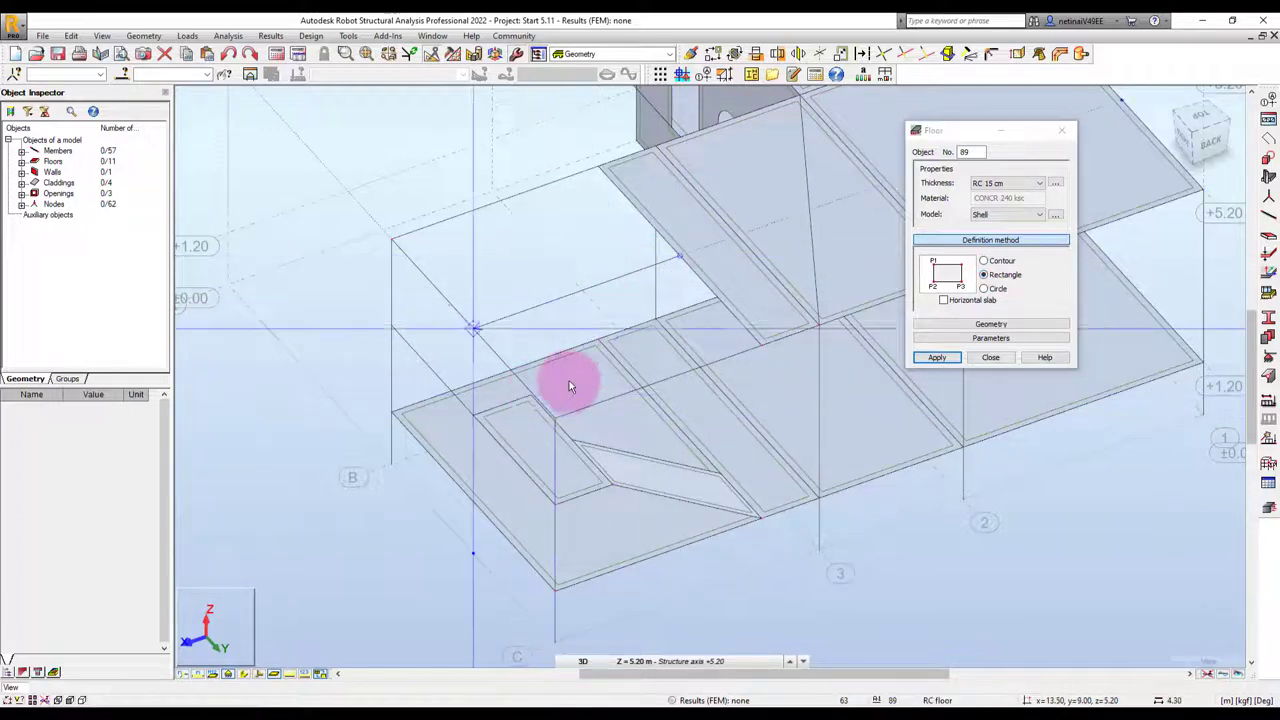
pyautogui.click(533, 398)
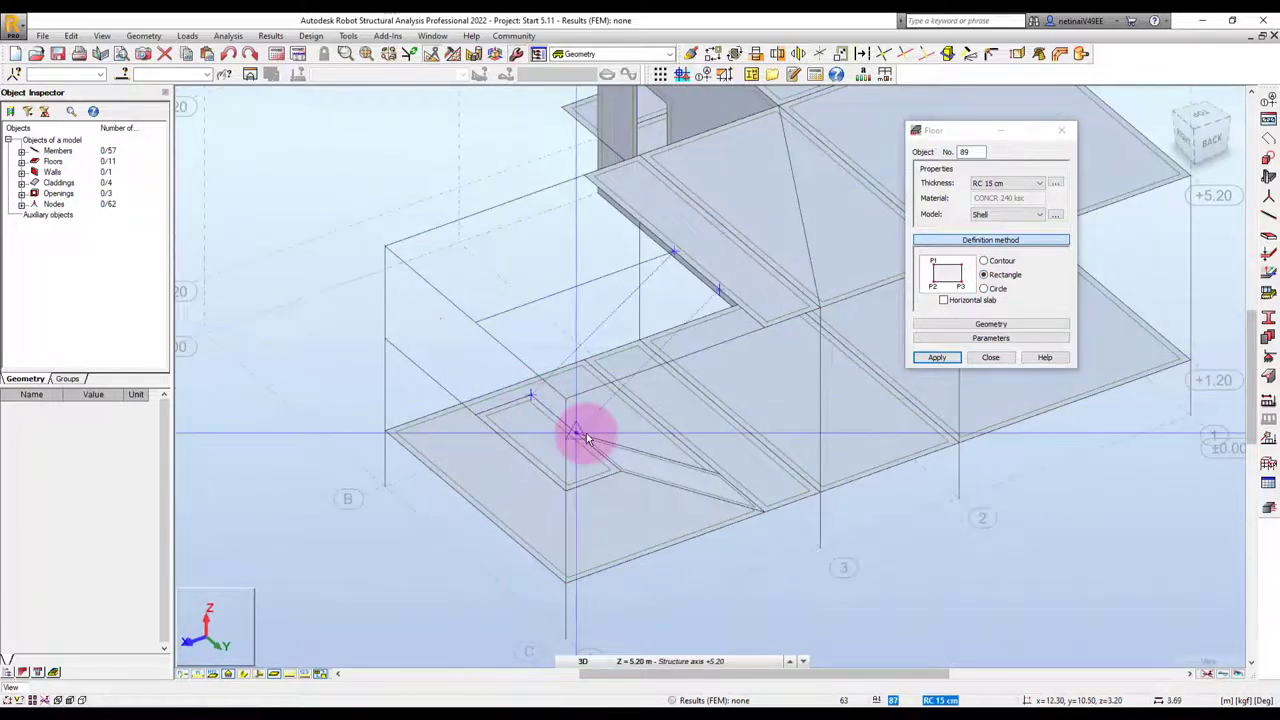
pyautogui.click(587, 438)
pyautogui.click(989, 357)
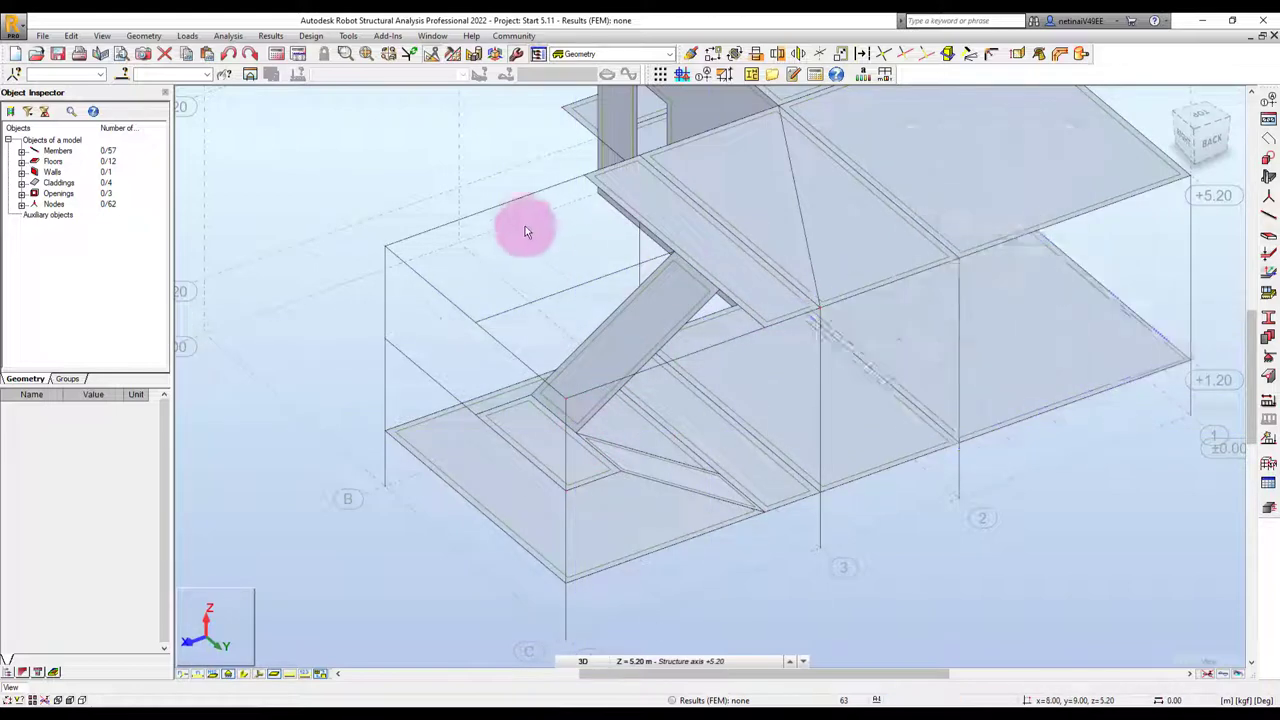
# Orbit to check the new stair slab and show members with their cross-sections
pyautogui.scroll(-2, 600, 280)
pyautogui.moveTo(686, 330)
pyautogui.keyDown('shift'); pyautogui.mouseDown(button='middle')
pyautogui.moveTo(797, 497)
pyautogui.moveTo(834, 486)
pyautogui.moveTo(514, 529)
pyautogui.moveTo(468, 554)
pyautogui.moveTo(496, 513)
pyautogui.moveTo(491, 523)
pyautogui.moveTo(580, 534)
pyautogui.moveTo(641, 507)
pyautogui.moveTo(700, 523)
pyautogui.moveTo(671, 514)
pyautogui.moveTo(658, 525)
pyautogui.moveTo(557, 486)
pyautogui.moveTo(400, 514)
pyautogui.moveTo(411, 488)
pyautogui.moveTo(380, 524)
pyautogui.moveTo(388, 513)
pyautogui.moveTo(363, 496)
pyautogui.mouseUp(button='middle'); pyautogui.keyUp('shift')
pyautogui.click(243, 673)
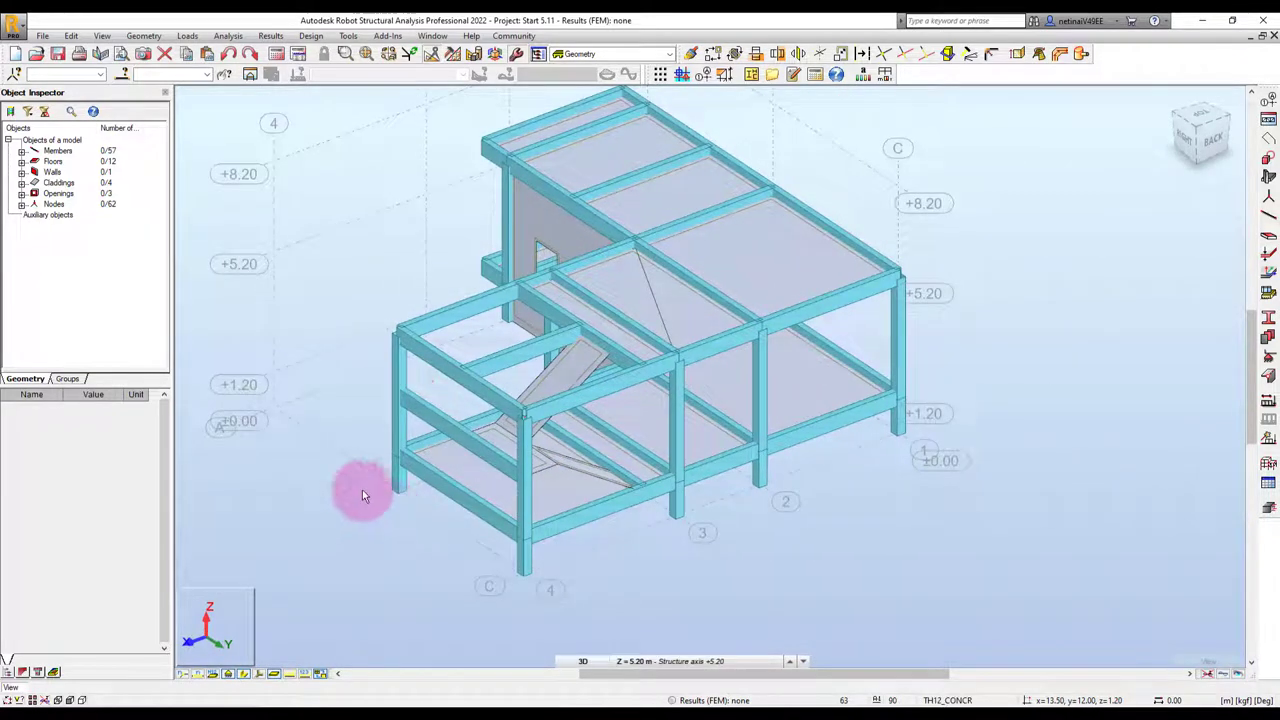
# Delete the free nodes via Select all on Nodes, keeping members, reducing nodes from 62 to 56
pyautogui.rightClick(57, 205)
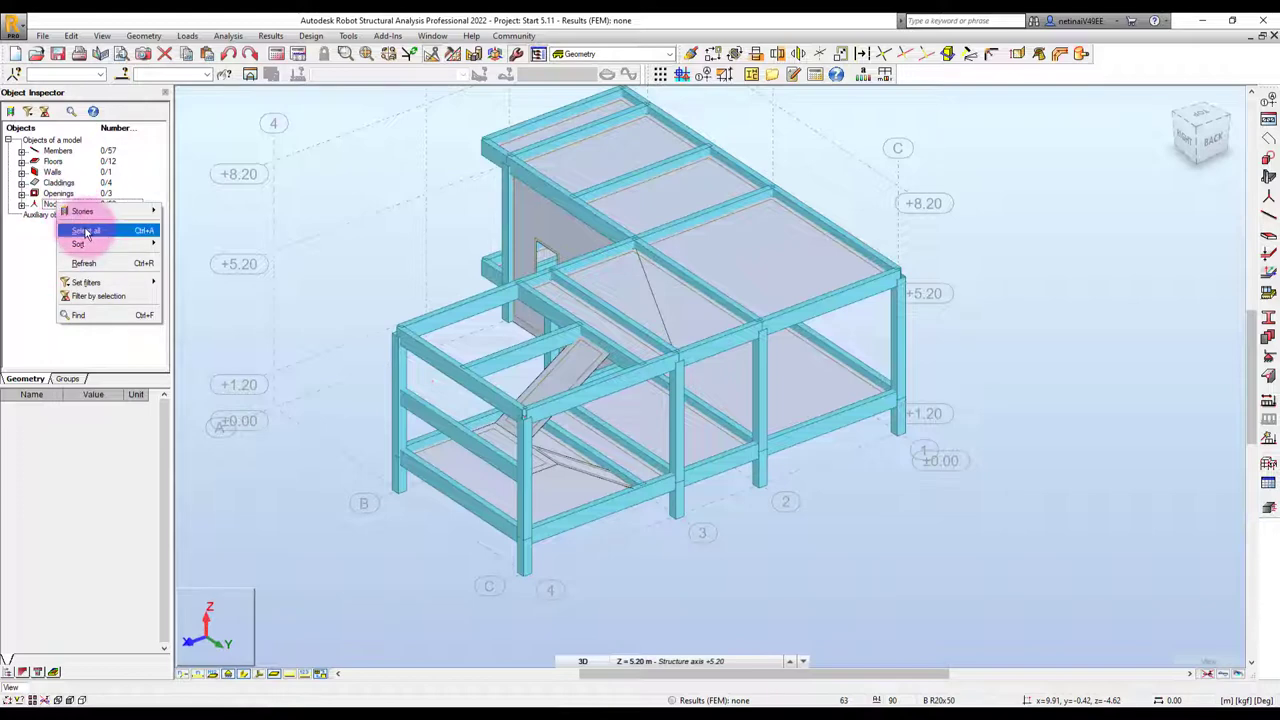
pyautogui.click(78, 229)
pyautogui.press('Delete')
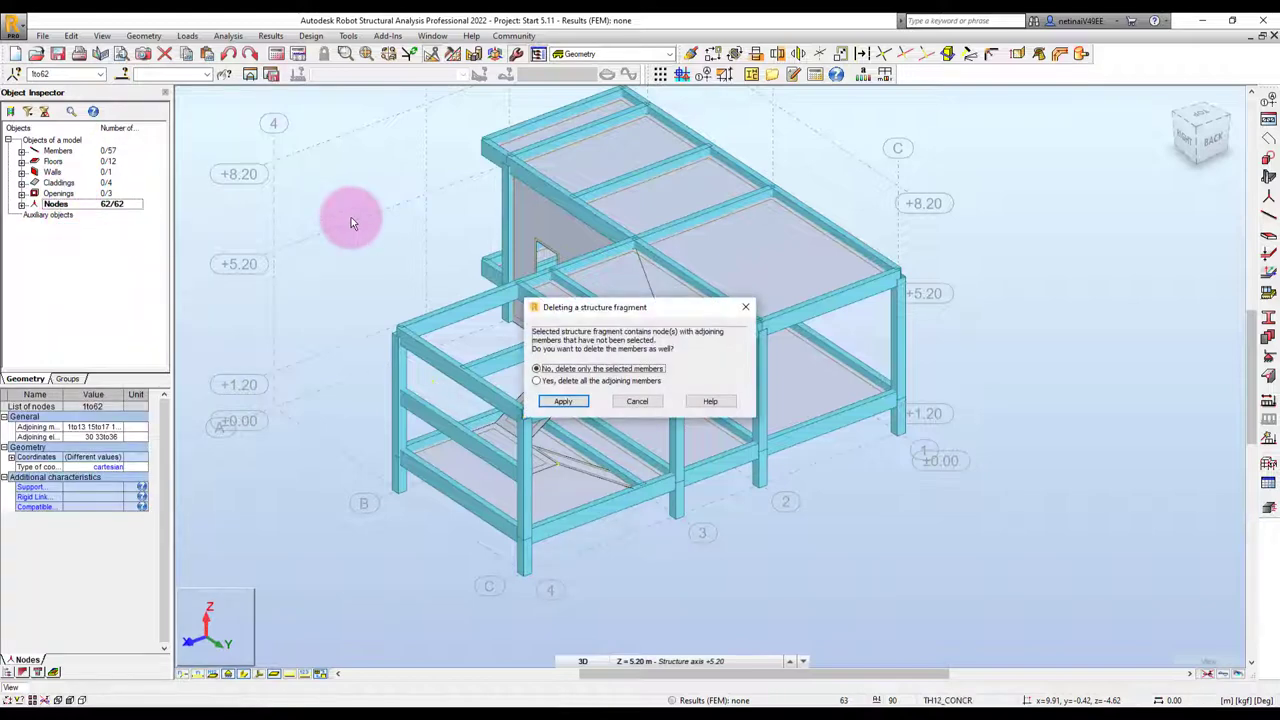
pyautogui.press('Return')
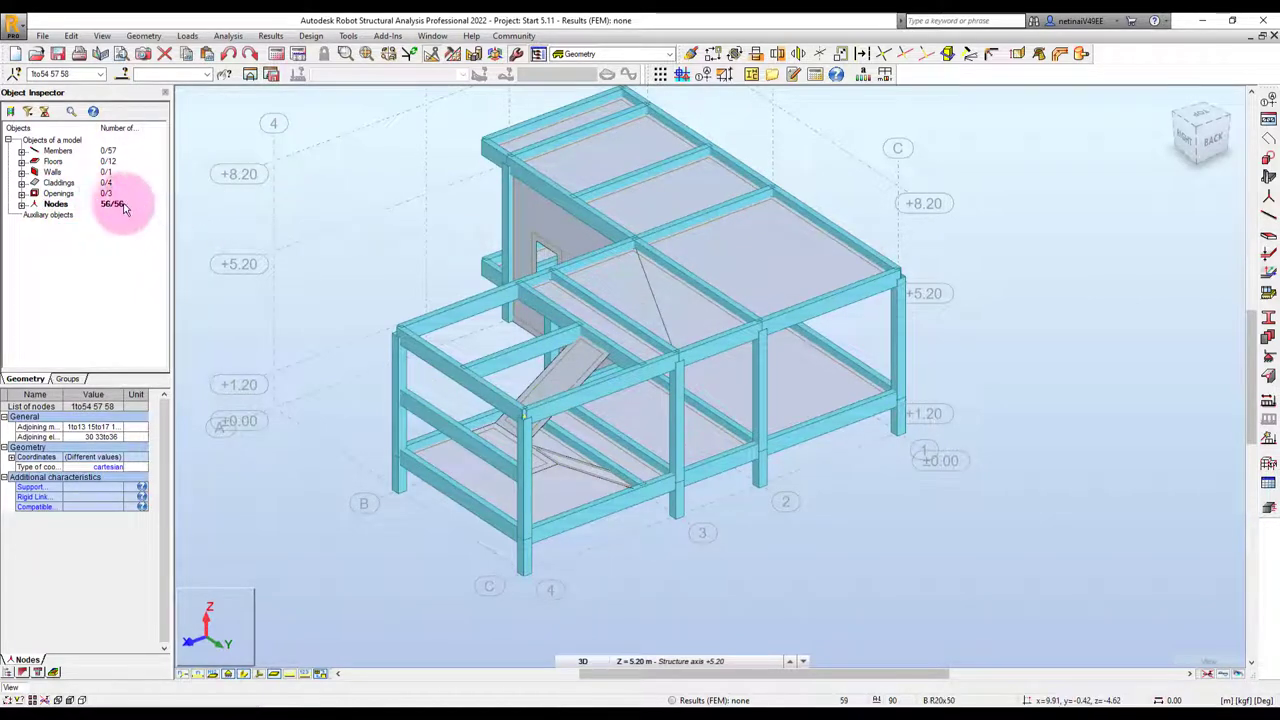
pyautogui.click(549, 268)
pyautogui.moveTo(1030, 500)
pyautogui.keyDown('shift'); pyautogui.mouseDown(button='middle')
pyautogui.moveTo(832, 542)
pyautogui.moveTo(914, 523)
pyautogui.moveTo(923, 543)
pyautogui.moveTo(843, 557)
pyautogui.mouseUp(button='middle'); pyautogui.keyUp('shift')
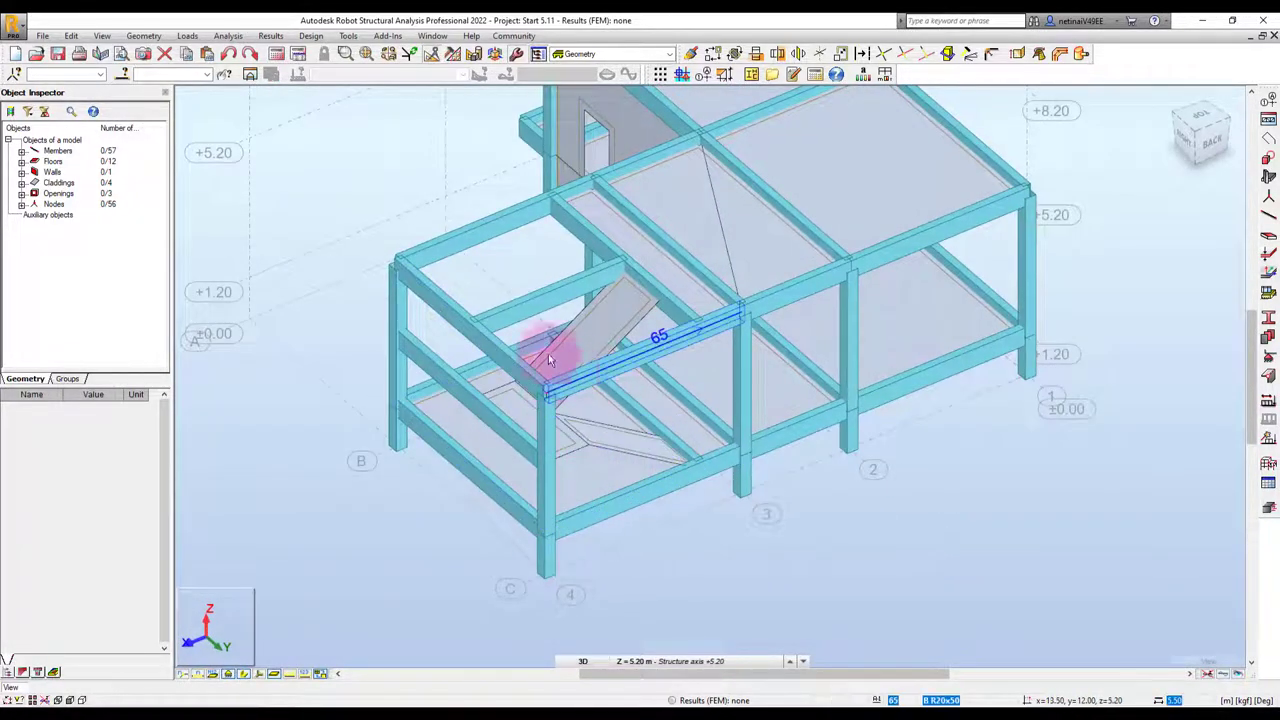
pyautogui.moveTo(844, 551); pyautogui.dragTo(856, 545, button='middle')
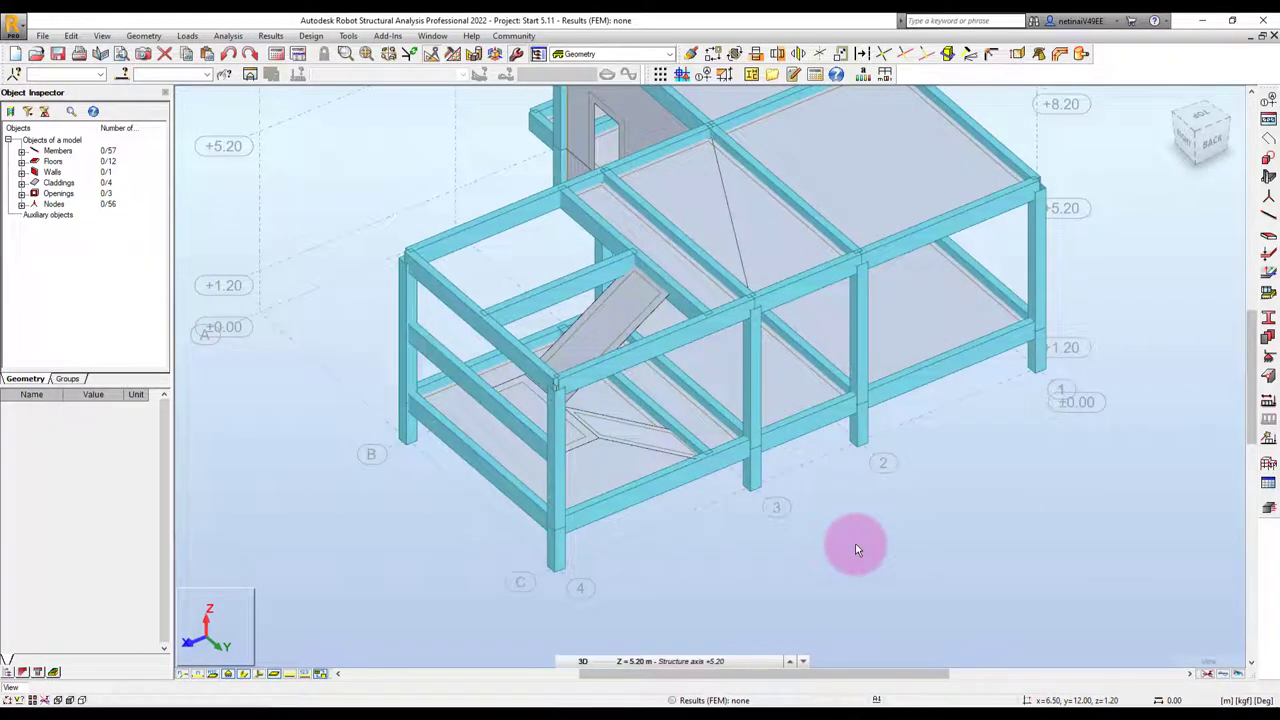